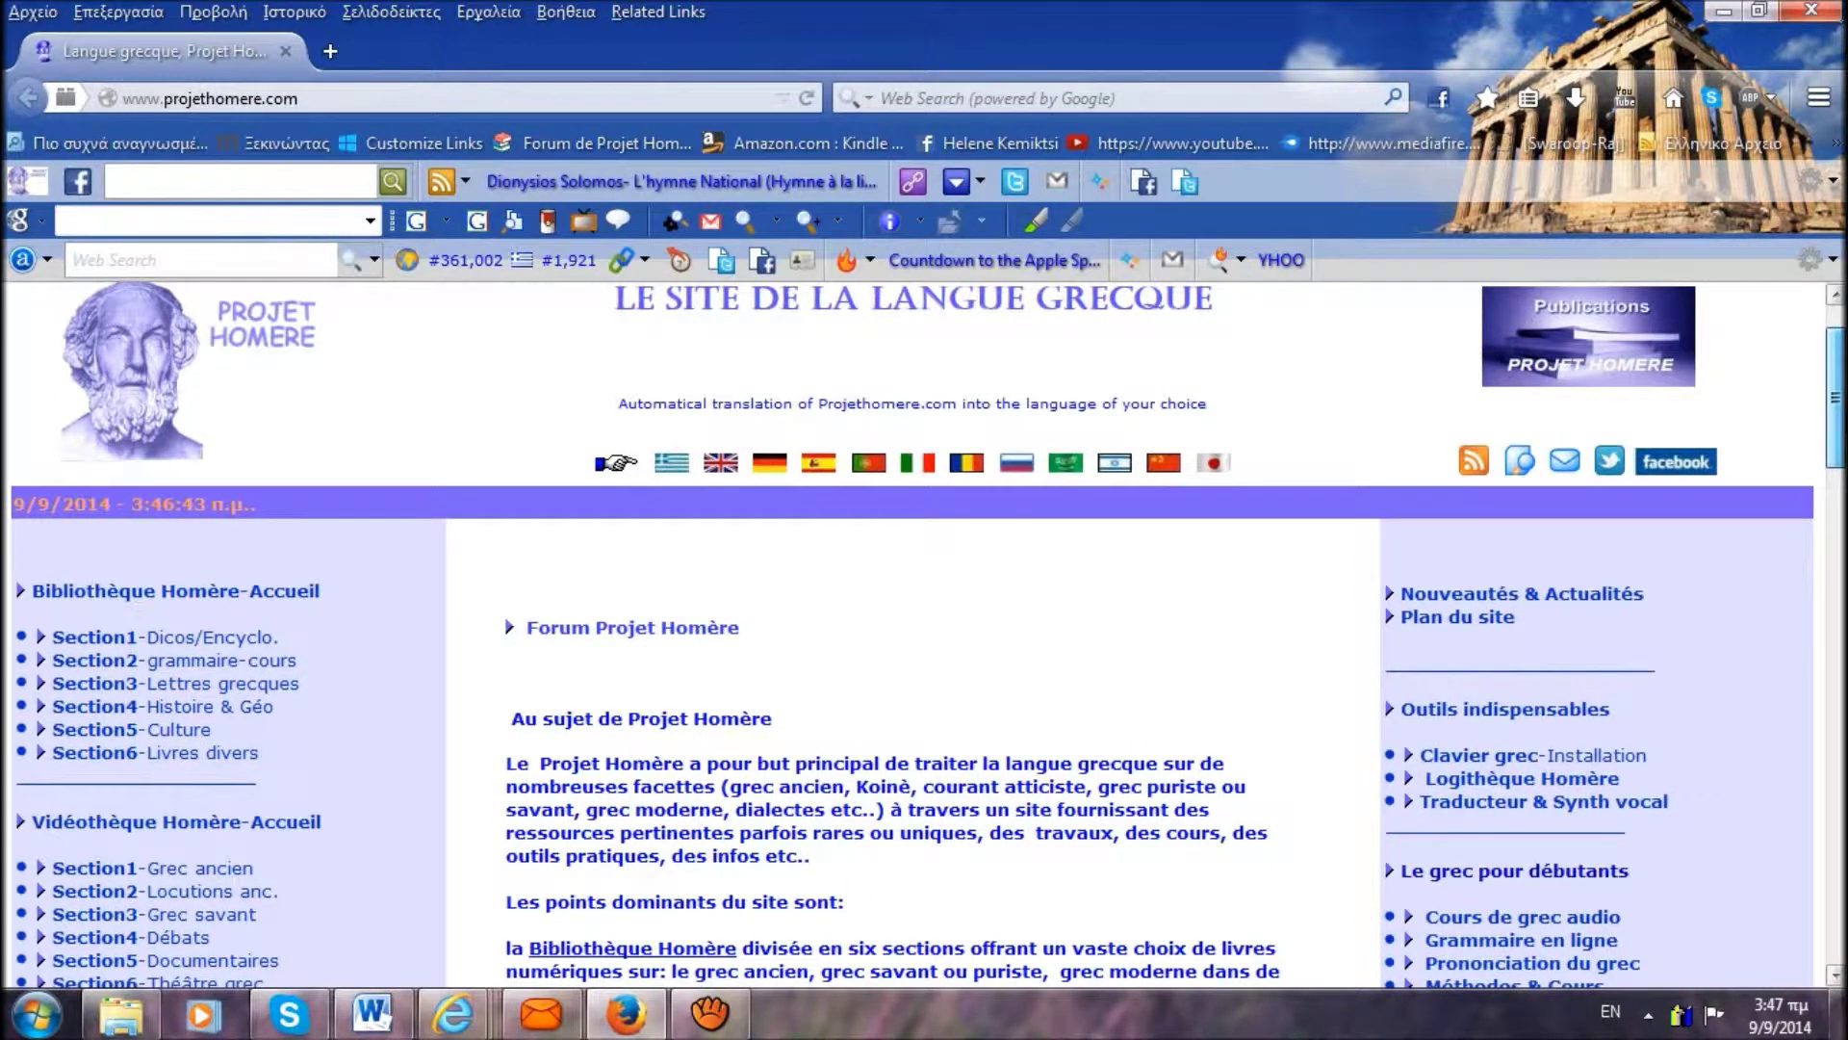
Open the Clavier grec-Installation page from the Outils indispensables section of the Projet Homère home page
mouse_move(1836, 398)
left_mouse_down()
mouse_move(1835, 803)
mouse_move(1835, 392)
left_mouse_up()
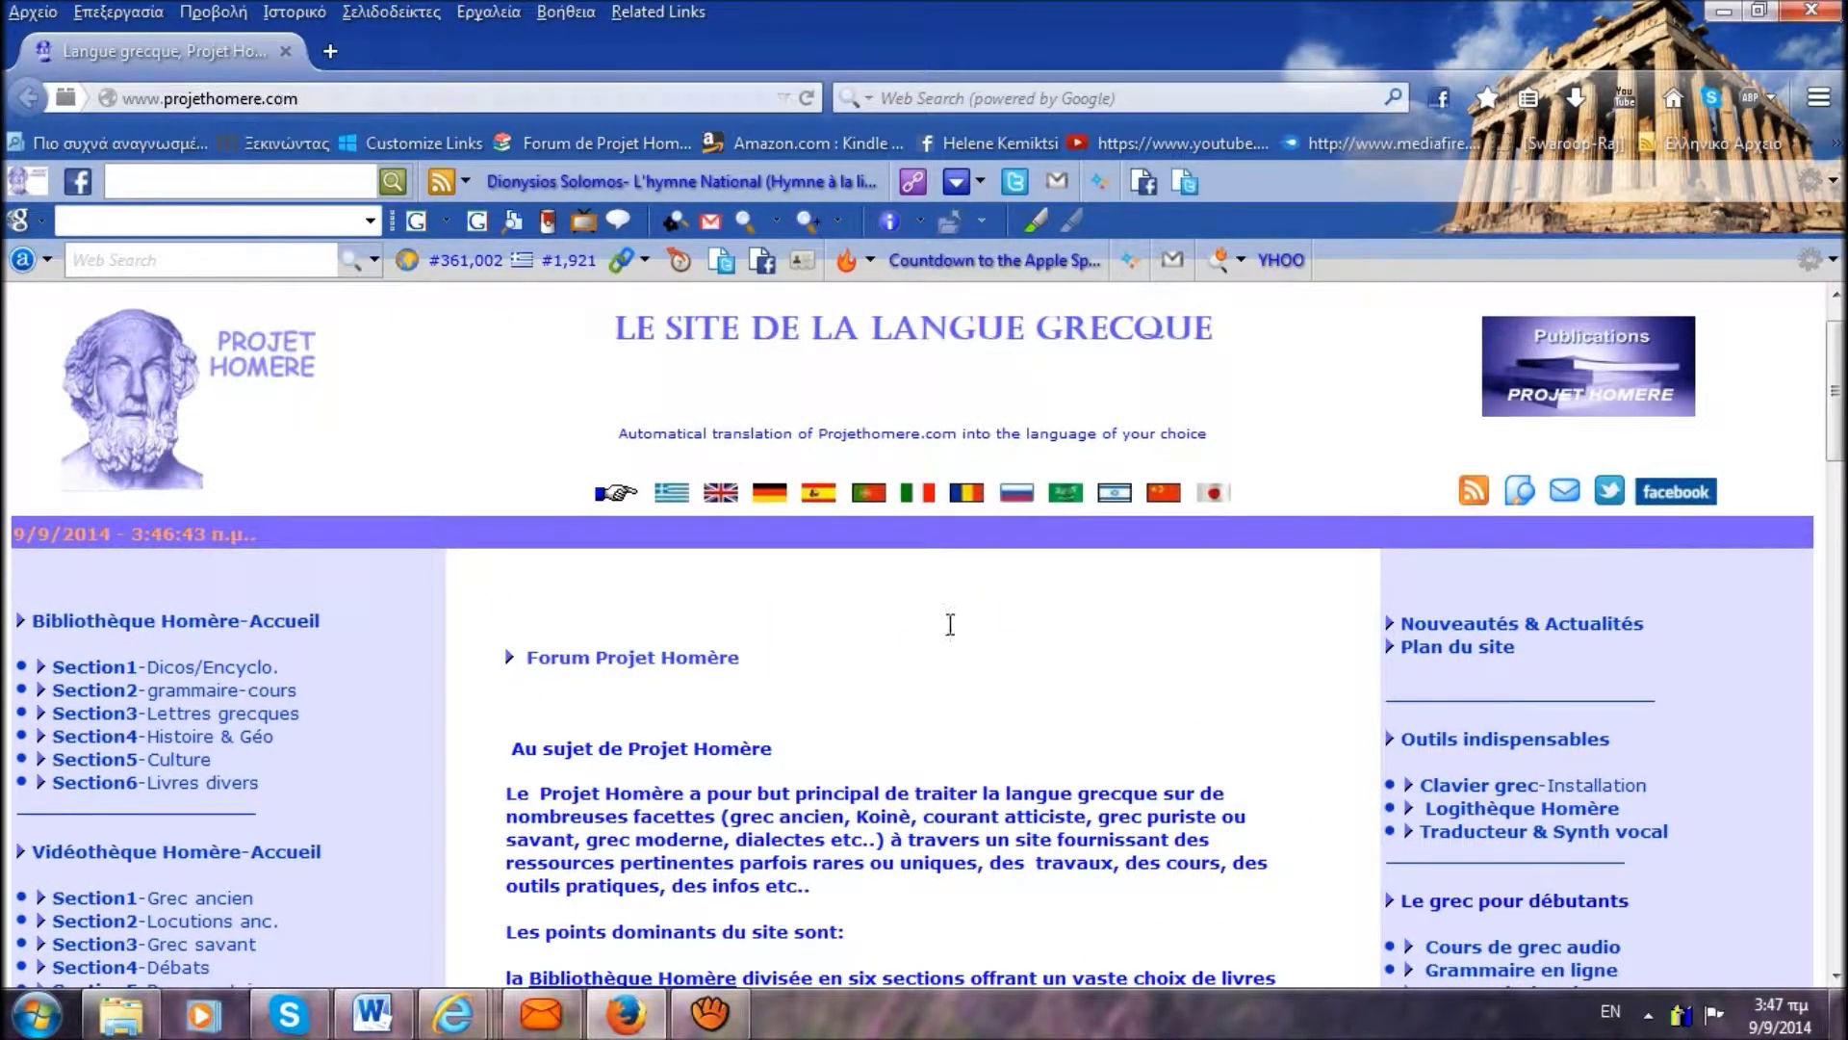
left_click_drag(1842, 421, 1842, 469)
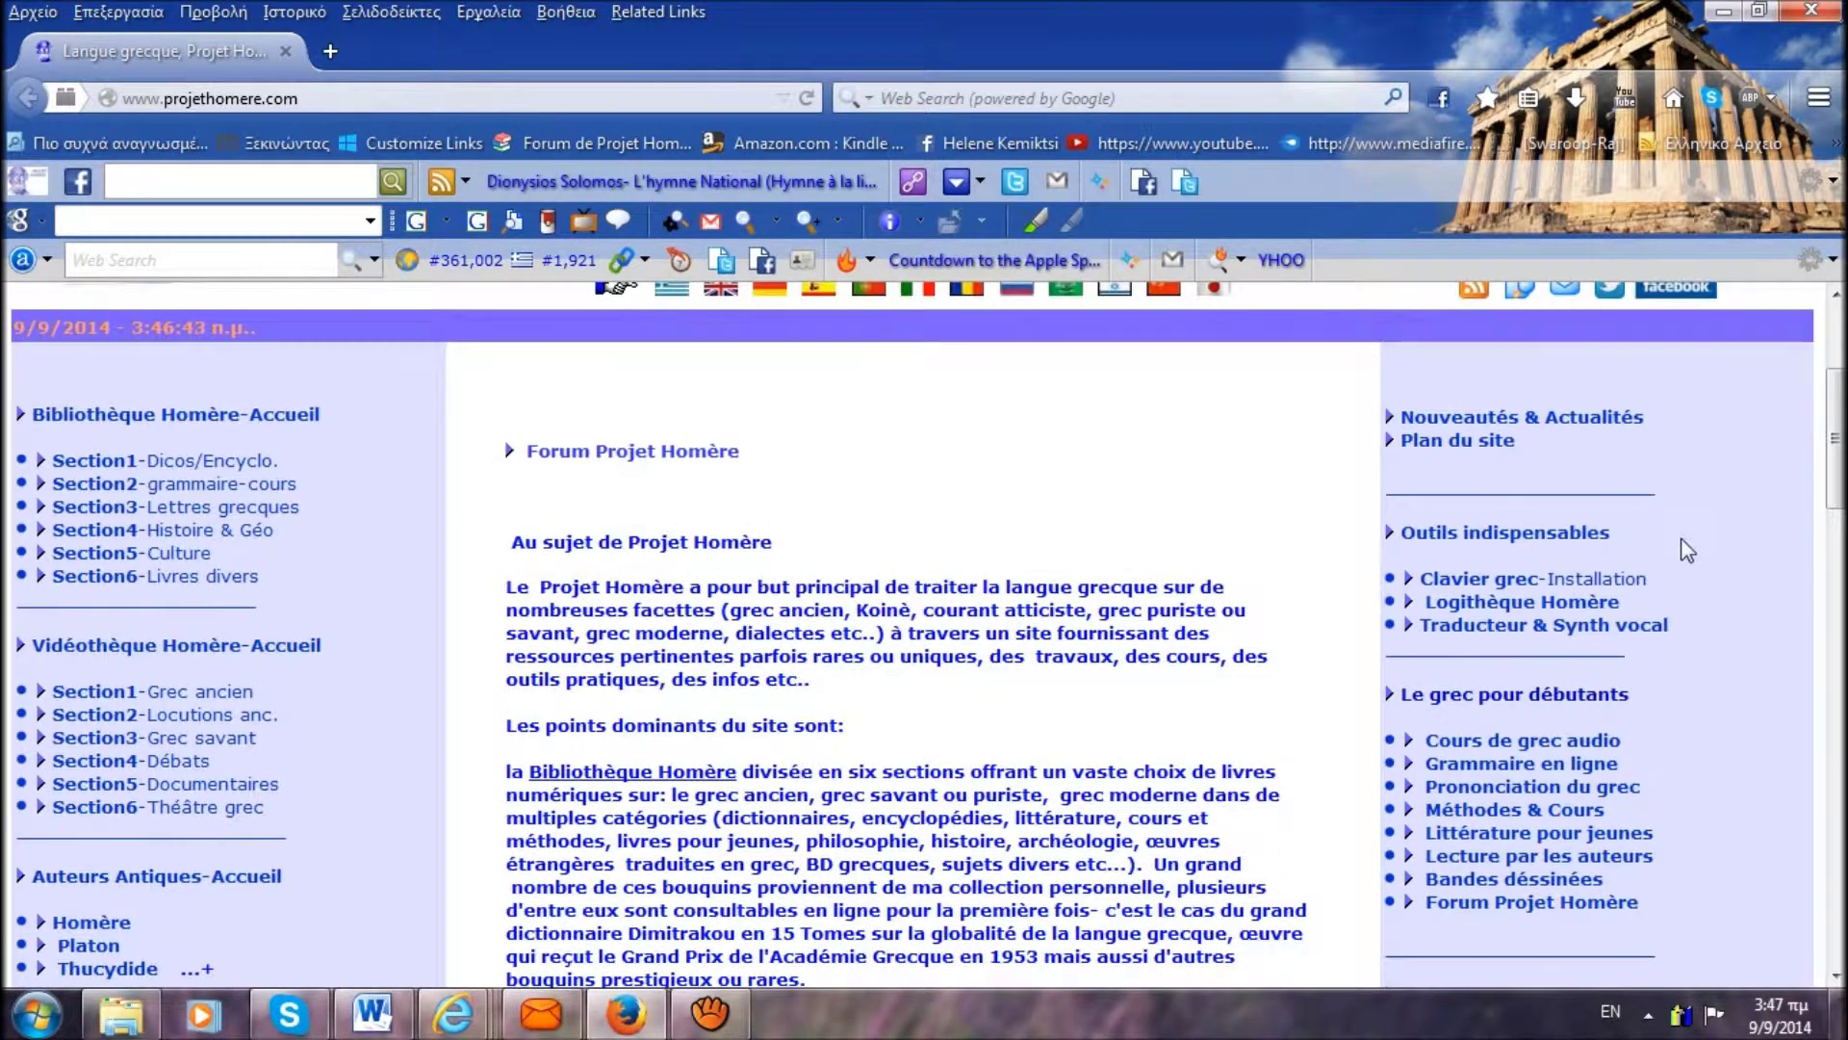
left_click(1509, 583)
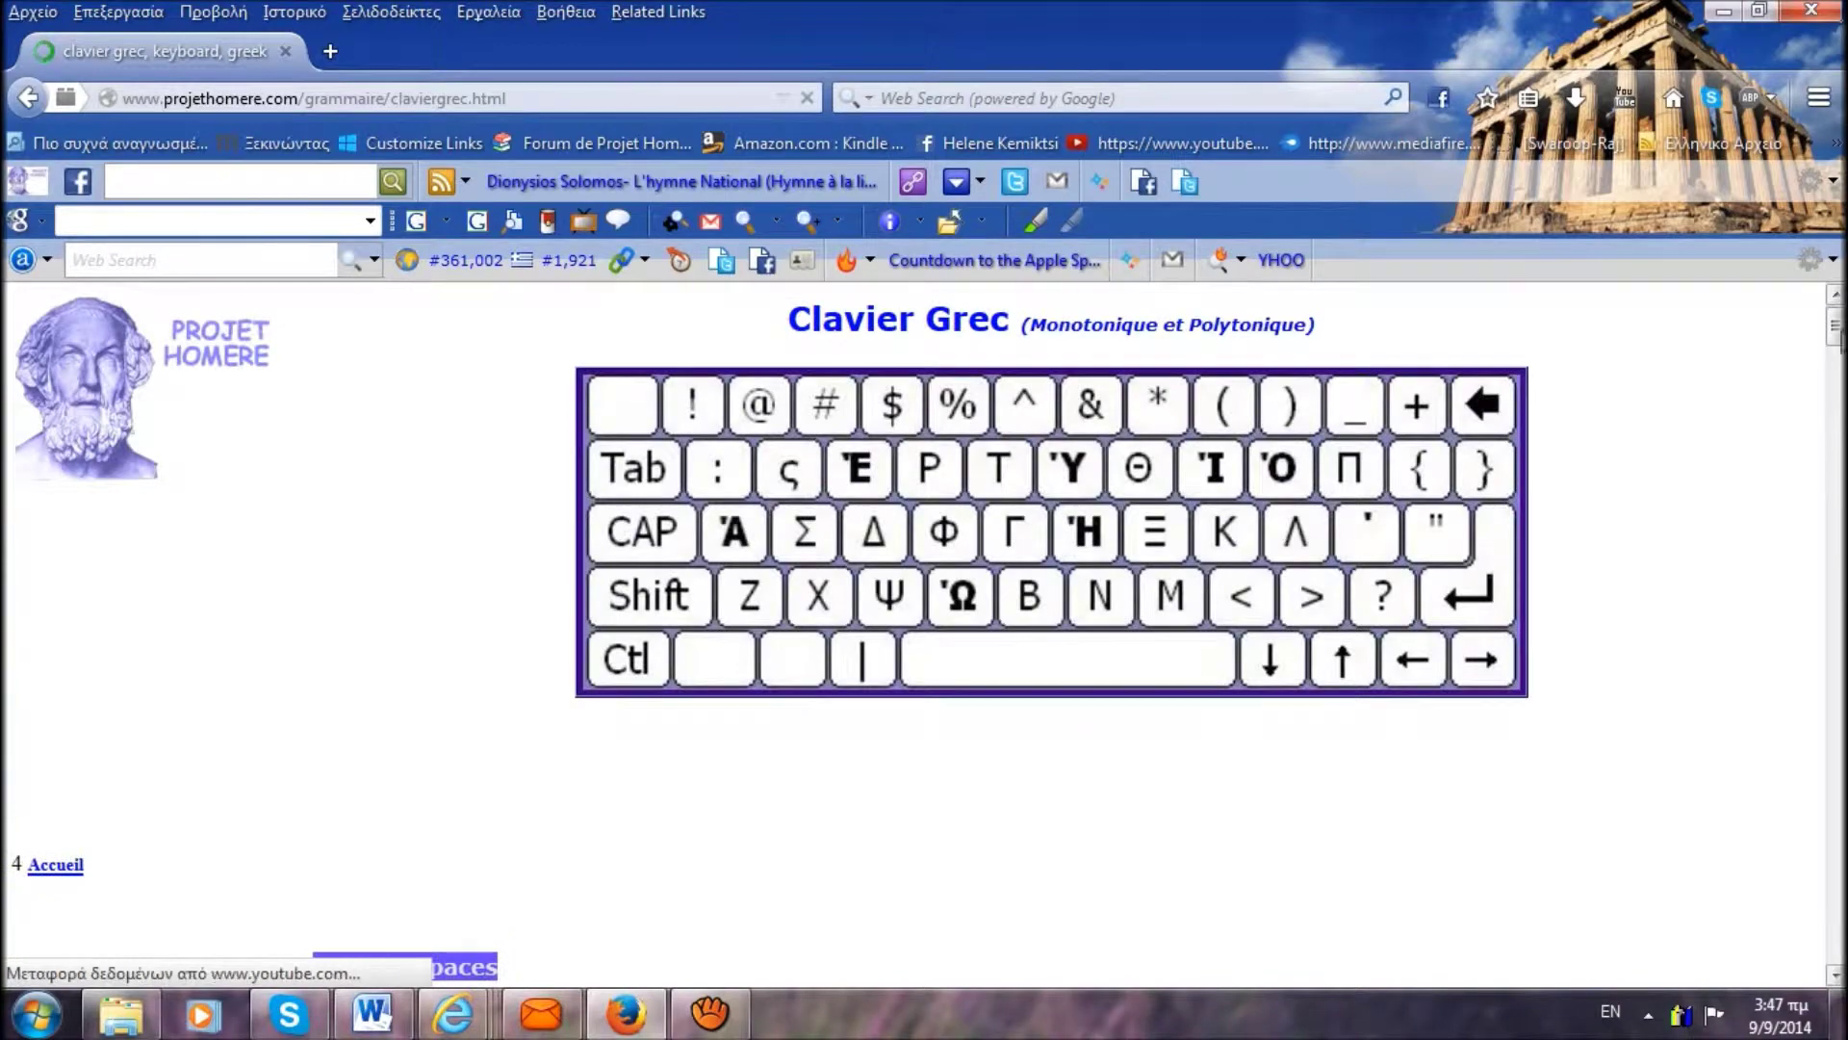
Find the Gate2Home automatic Greek keyboard section of the page and open its virtual keyboard site
scroll(1058, 635, "down", 10)
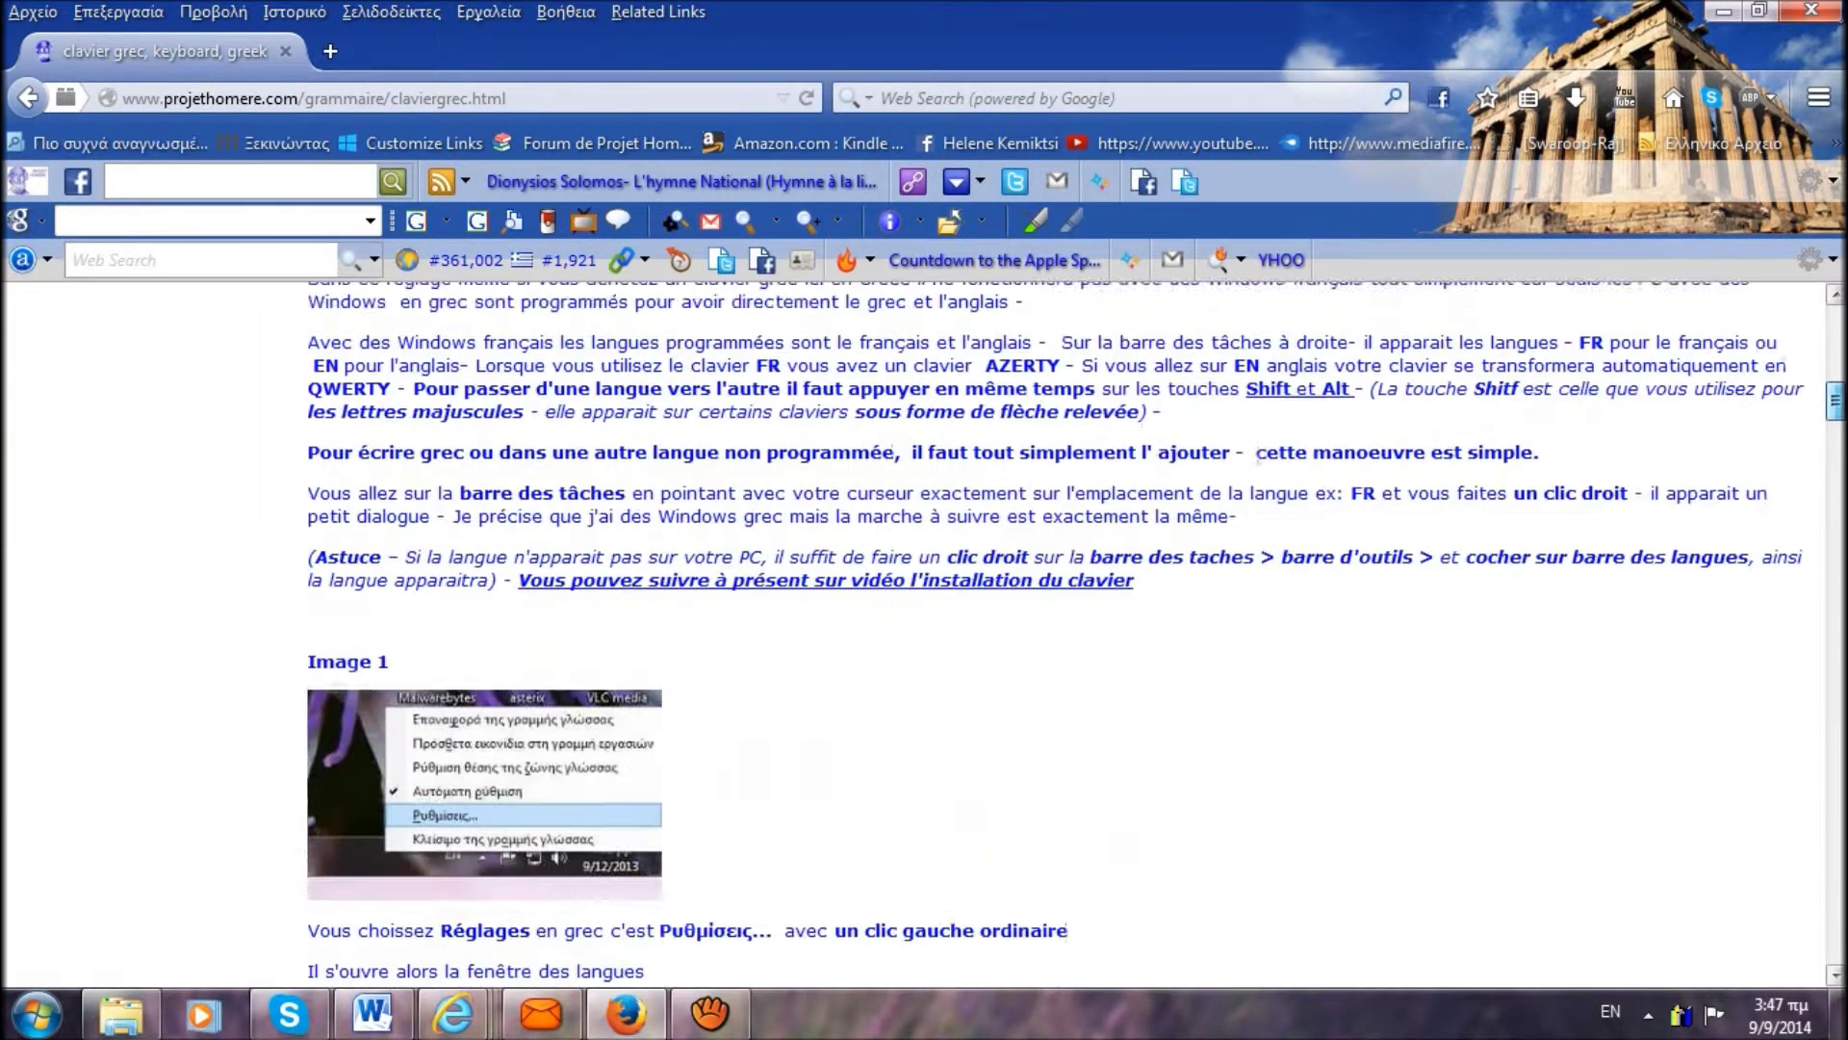
scroll(1077, 637, "down", 1)
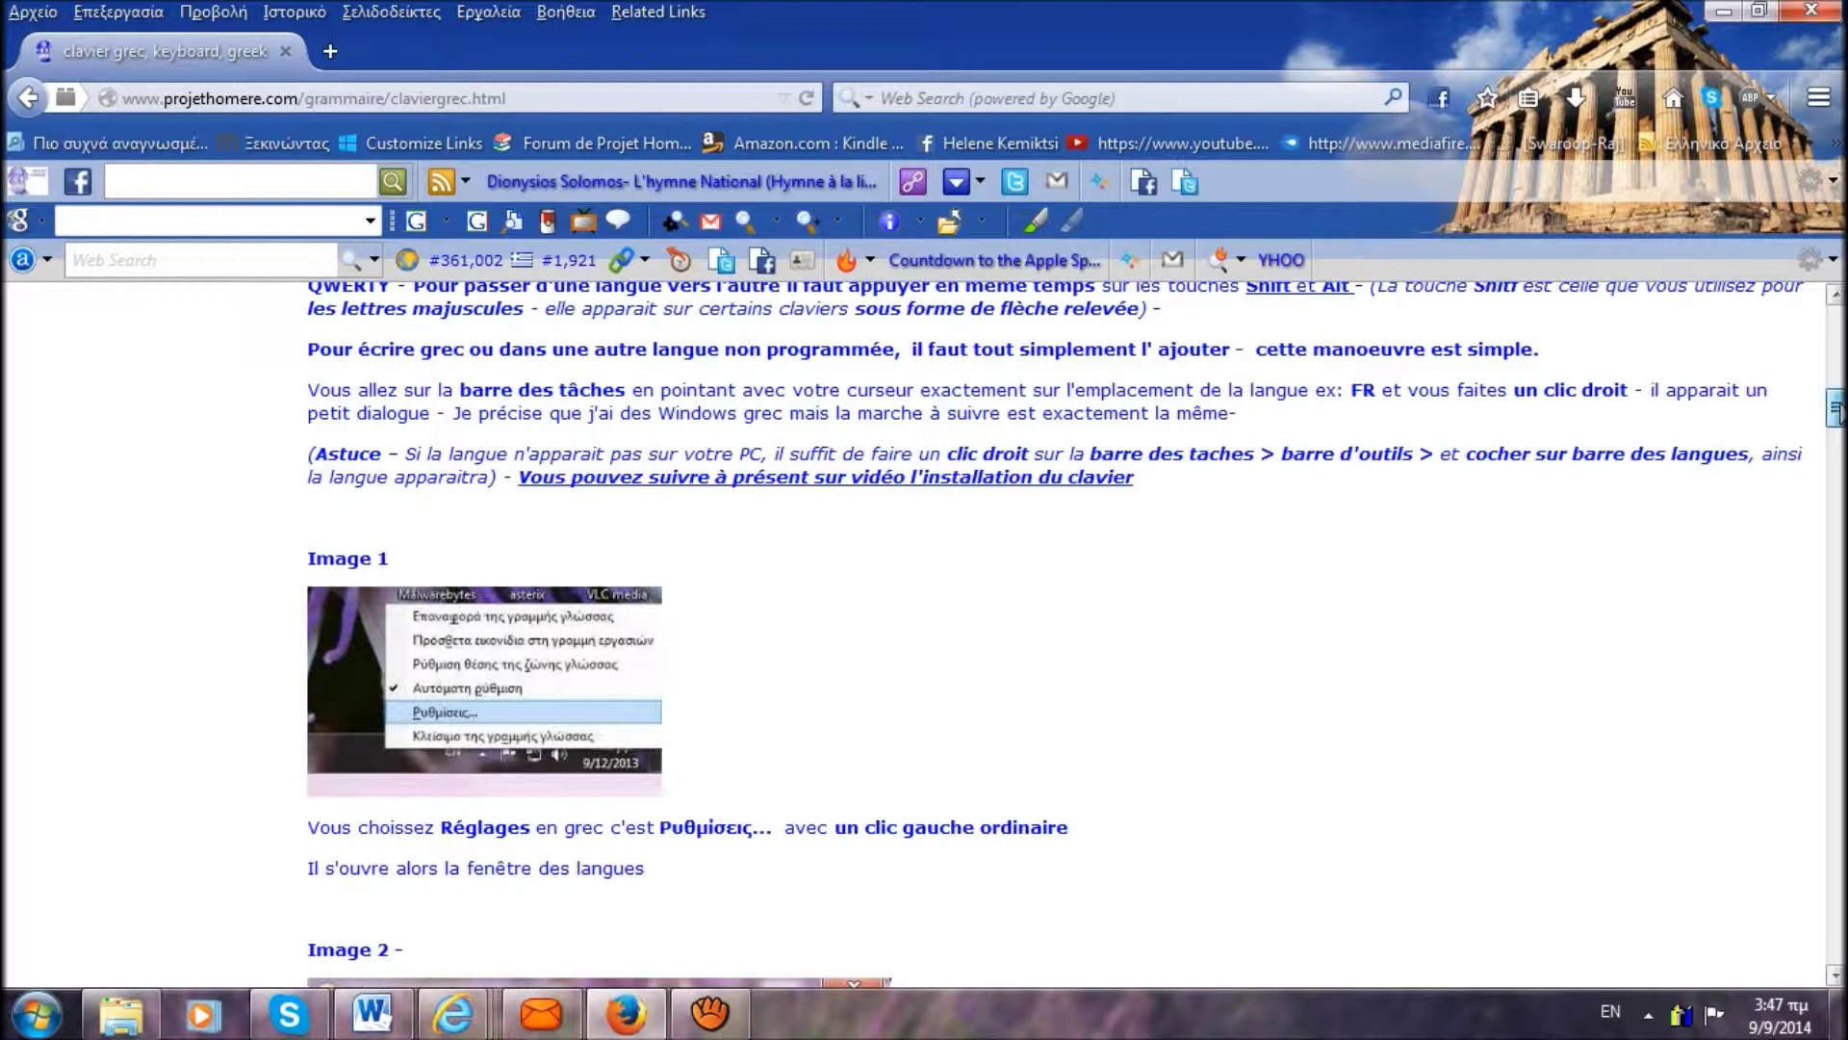
left_click_drag(1834, 409, 1813, 883)
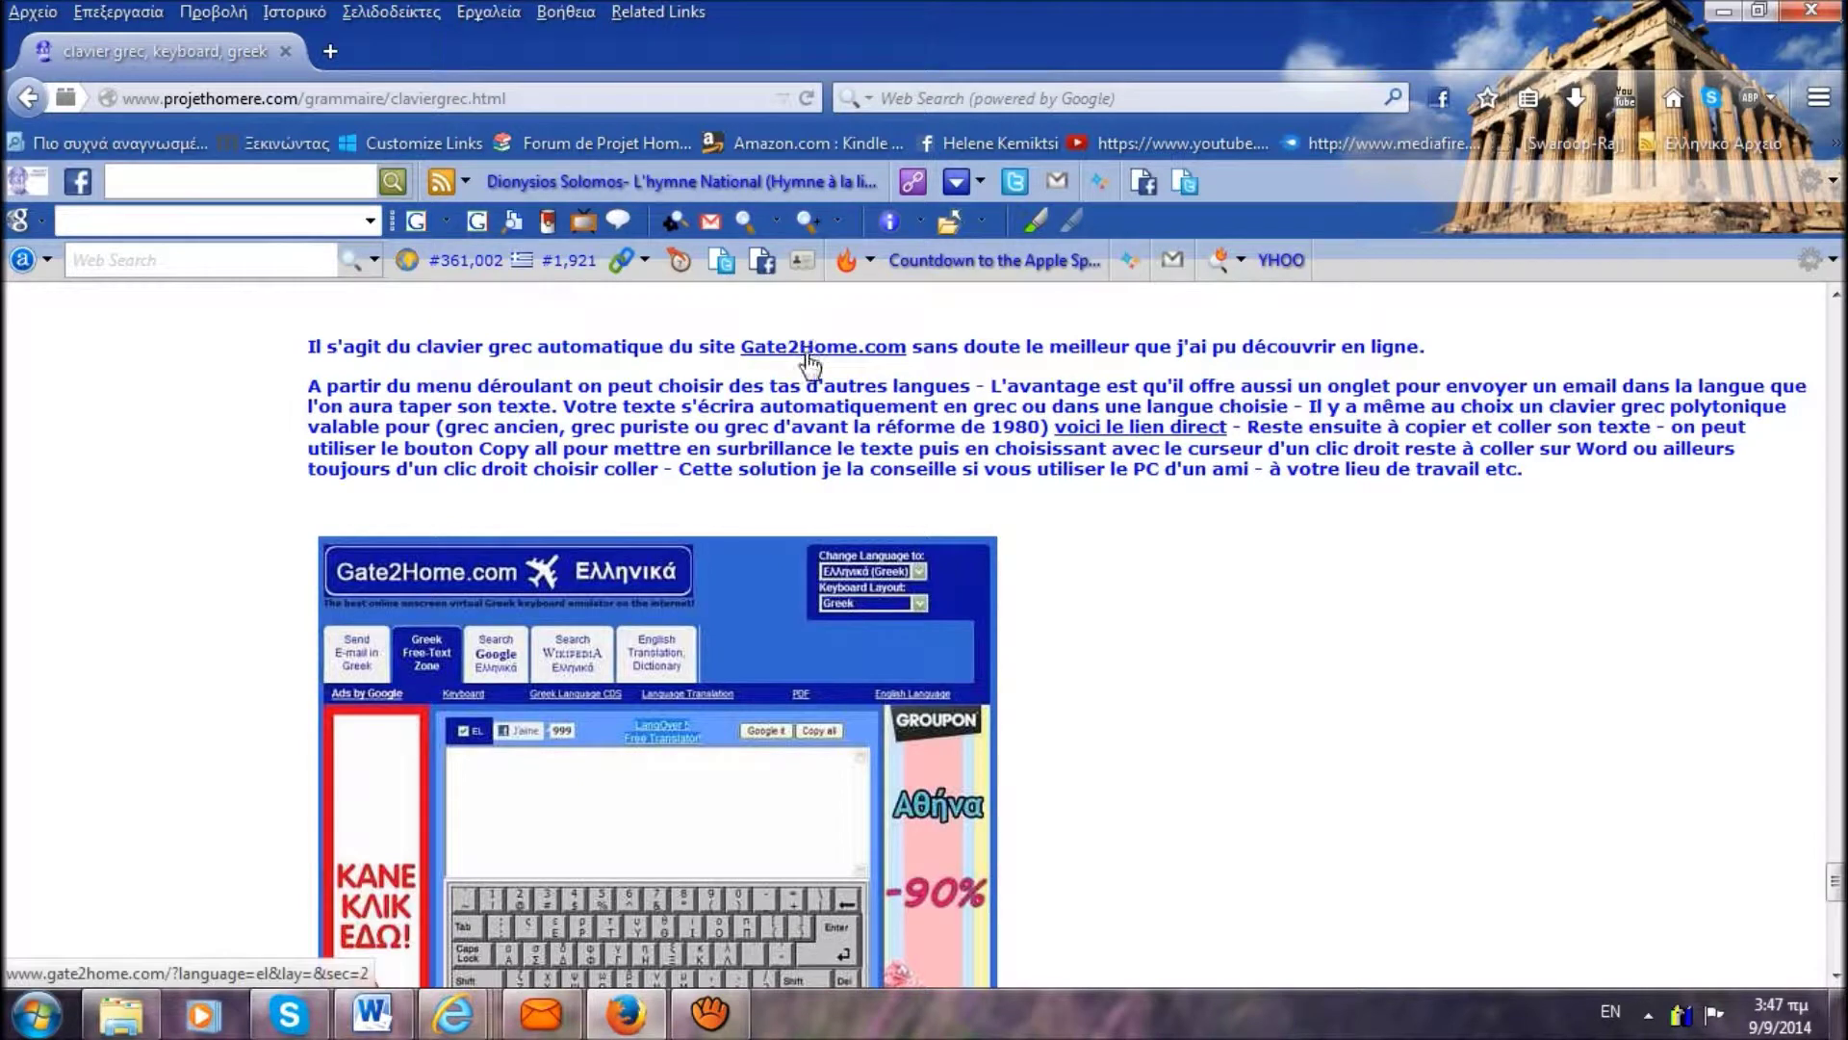
left_click(783, 673)
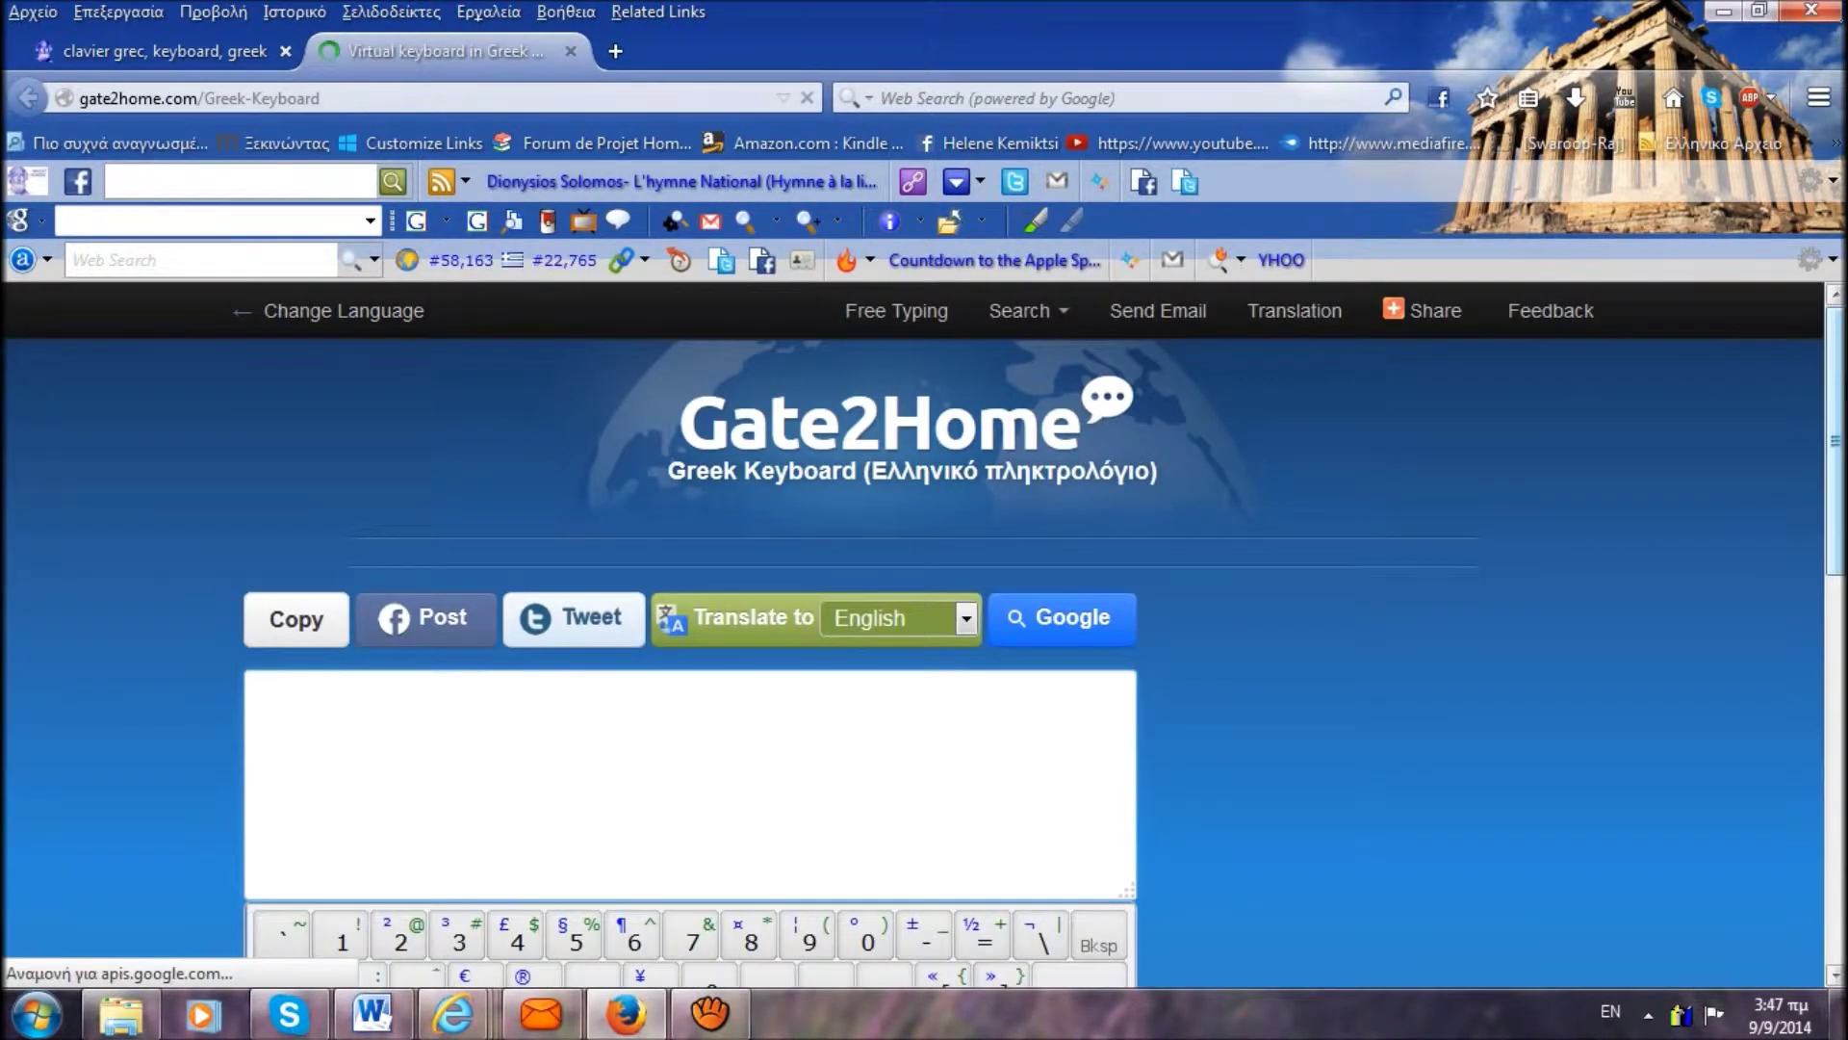
Clear the existing Greek text from the virtual keyboard's text area and set the keyboard layout to Greek Polytonic
scroll(614, 520, "down", 4)
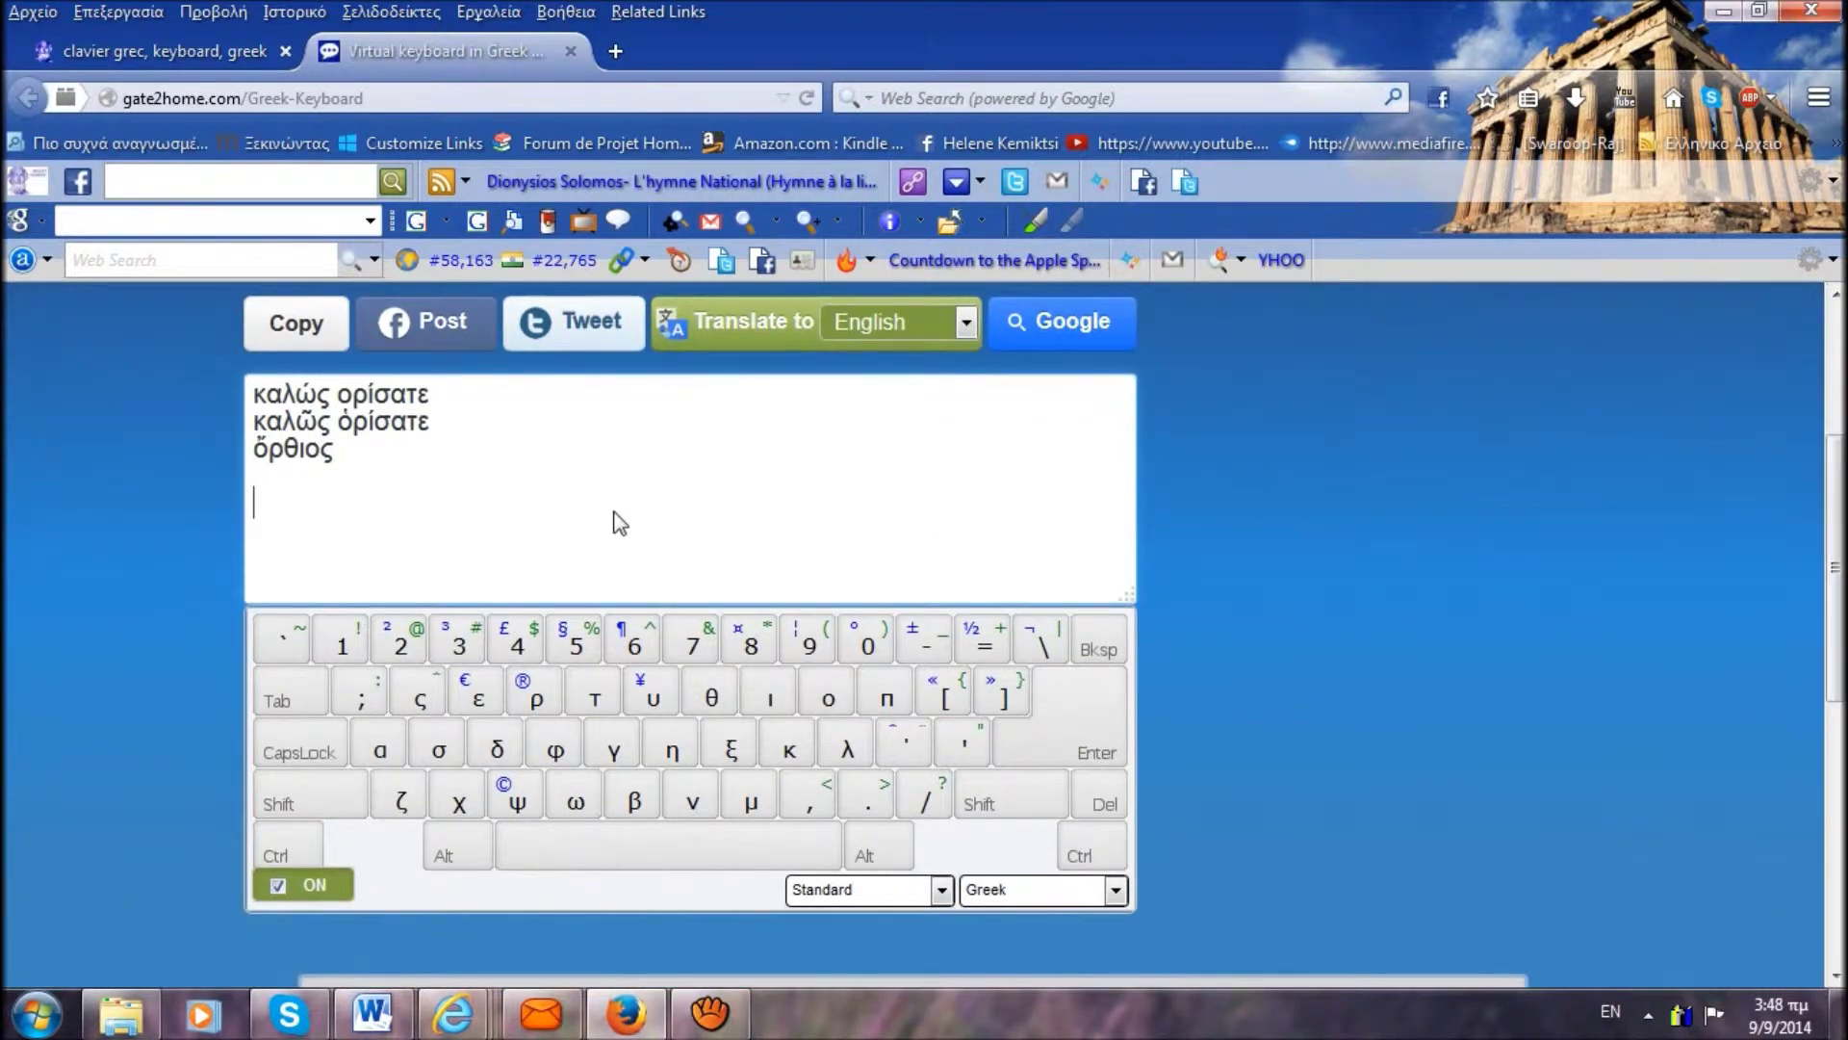
left_click_drag(448, 445, 208, 364)
key("Delete")
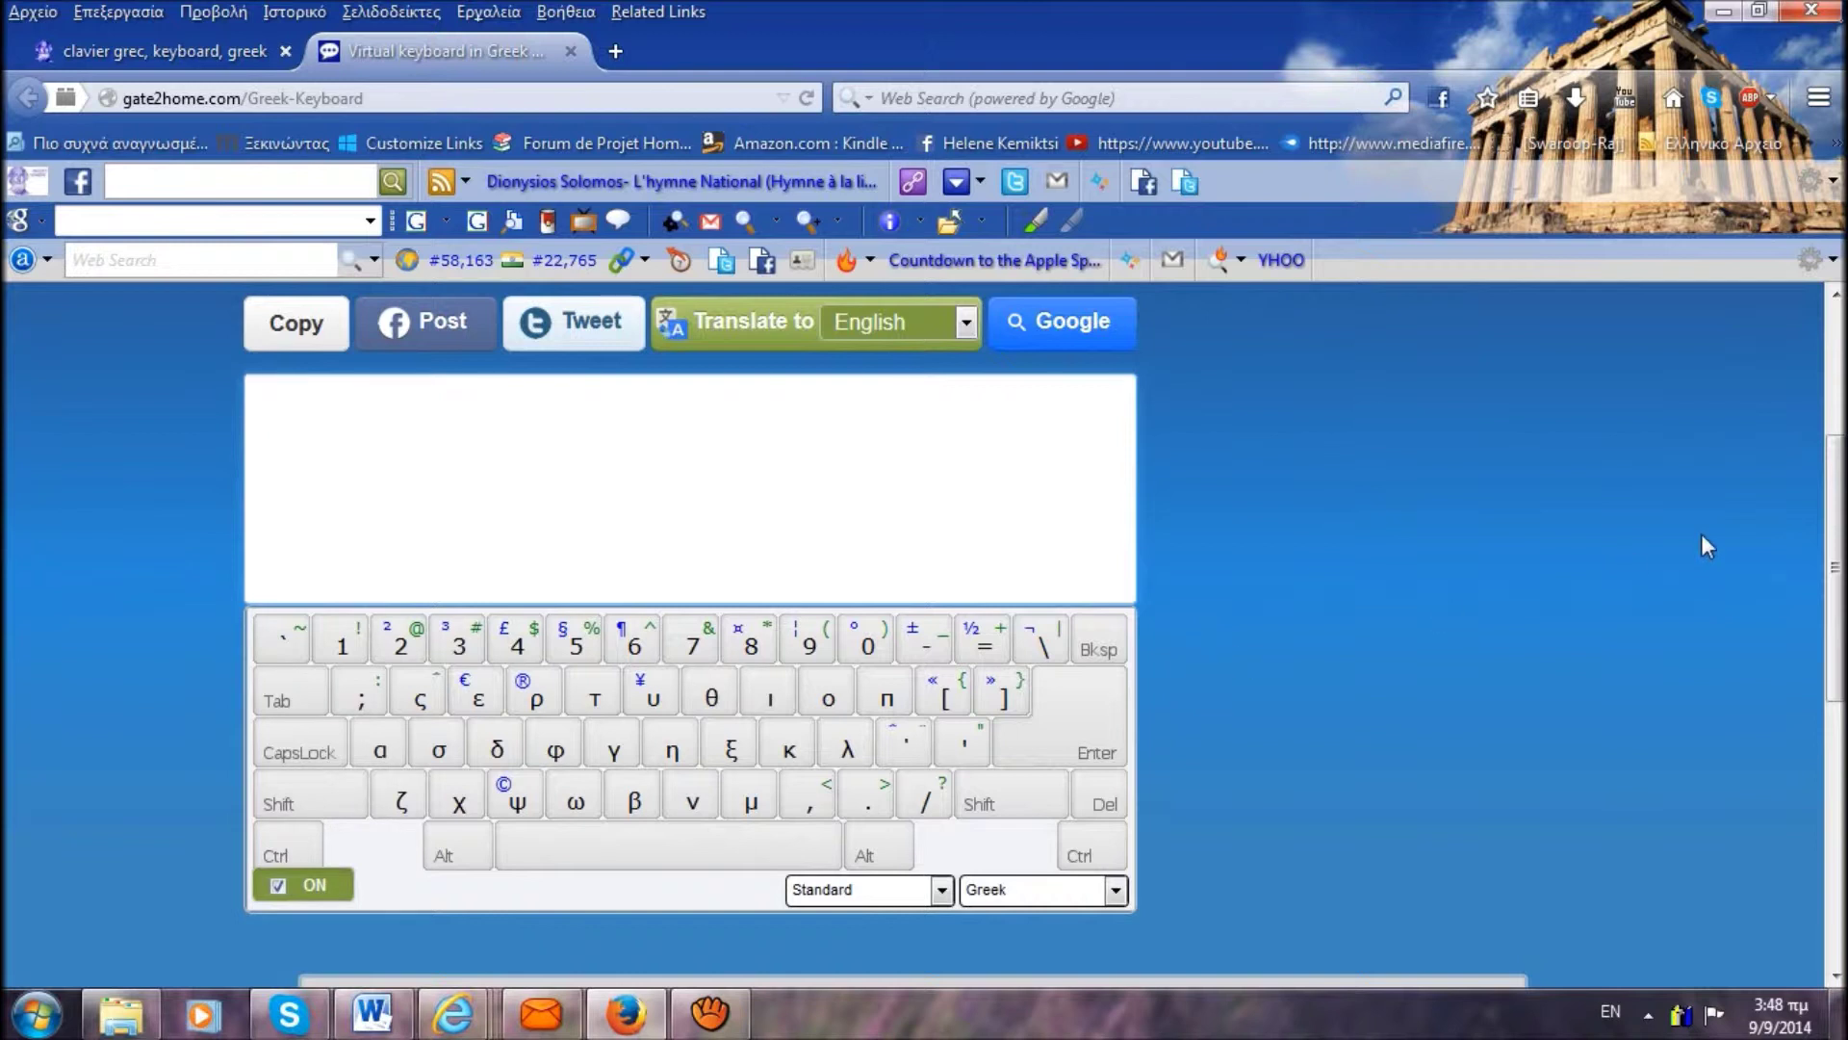
scroll(1827, 482, "down", 1)
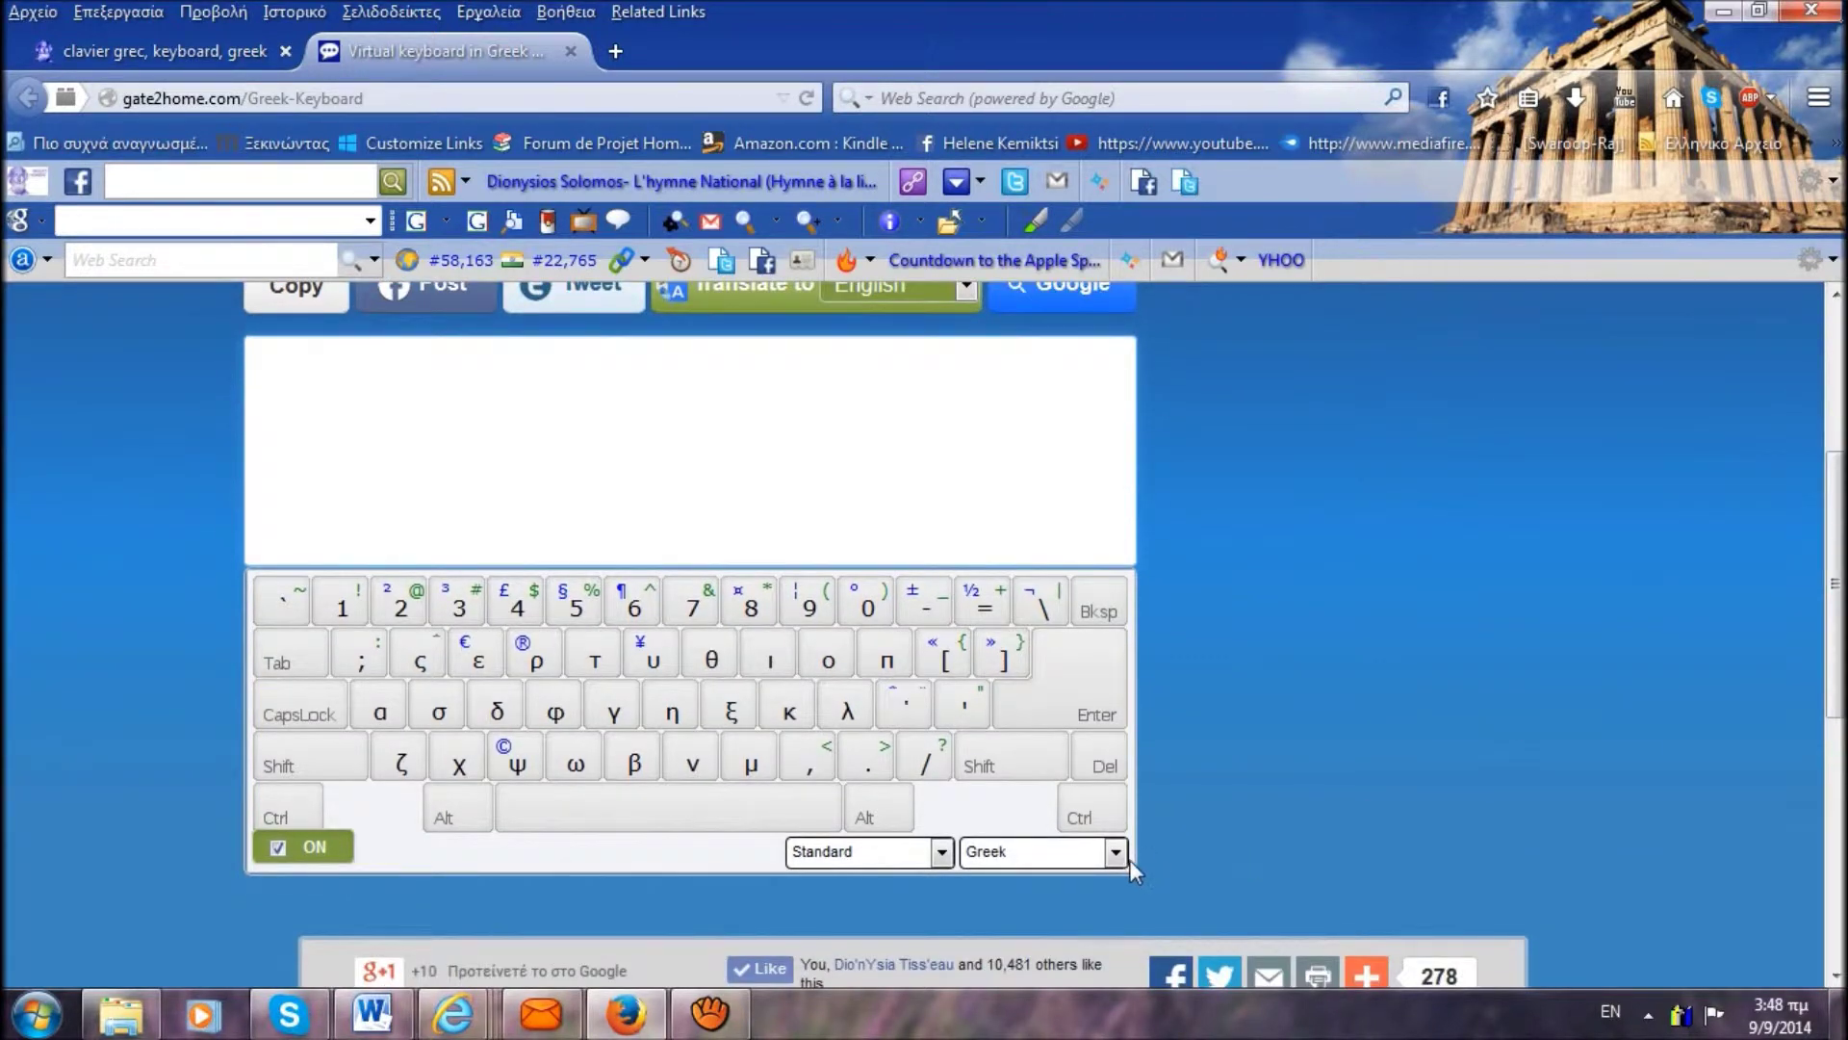
left_click(1124, 857)
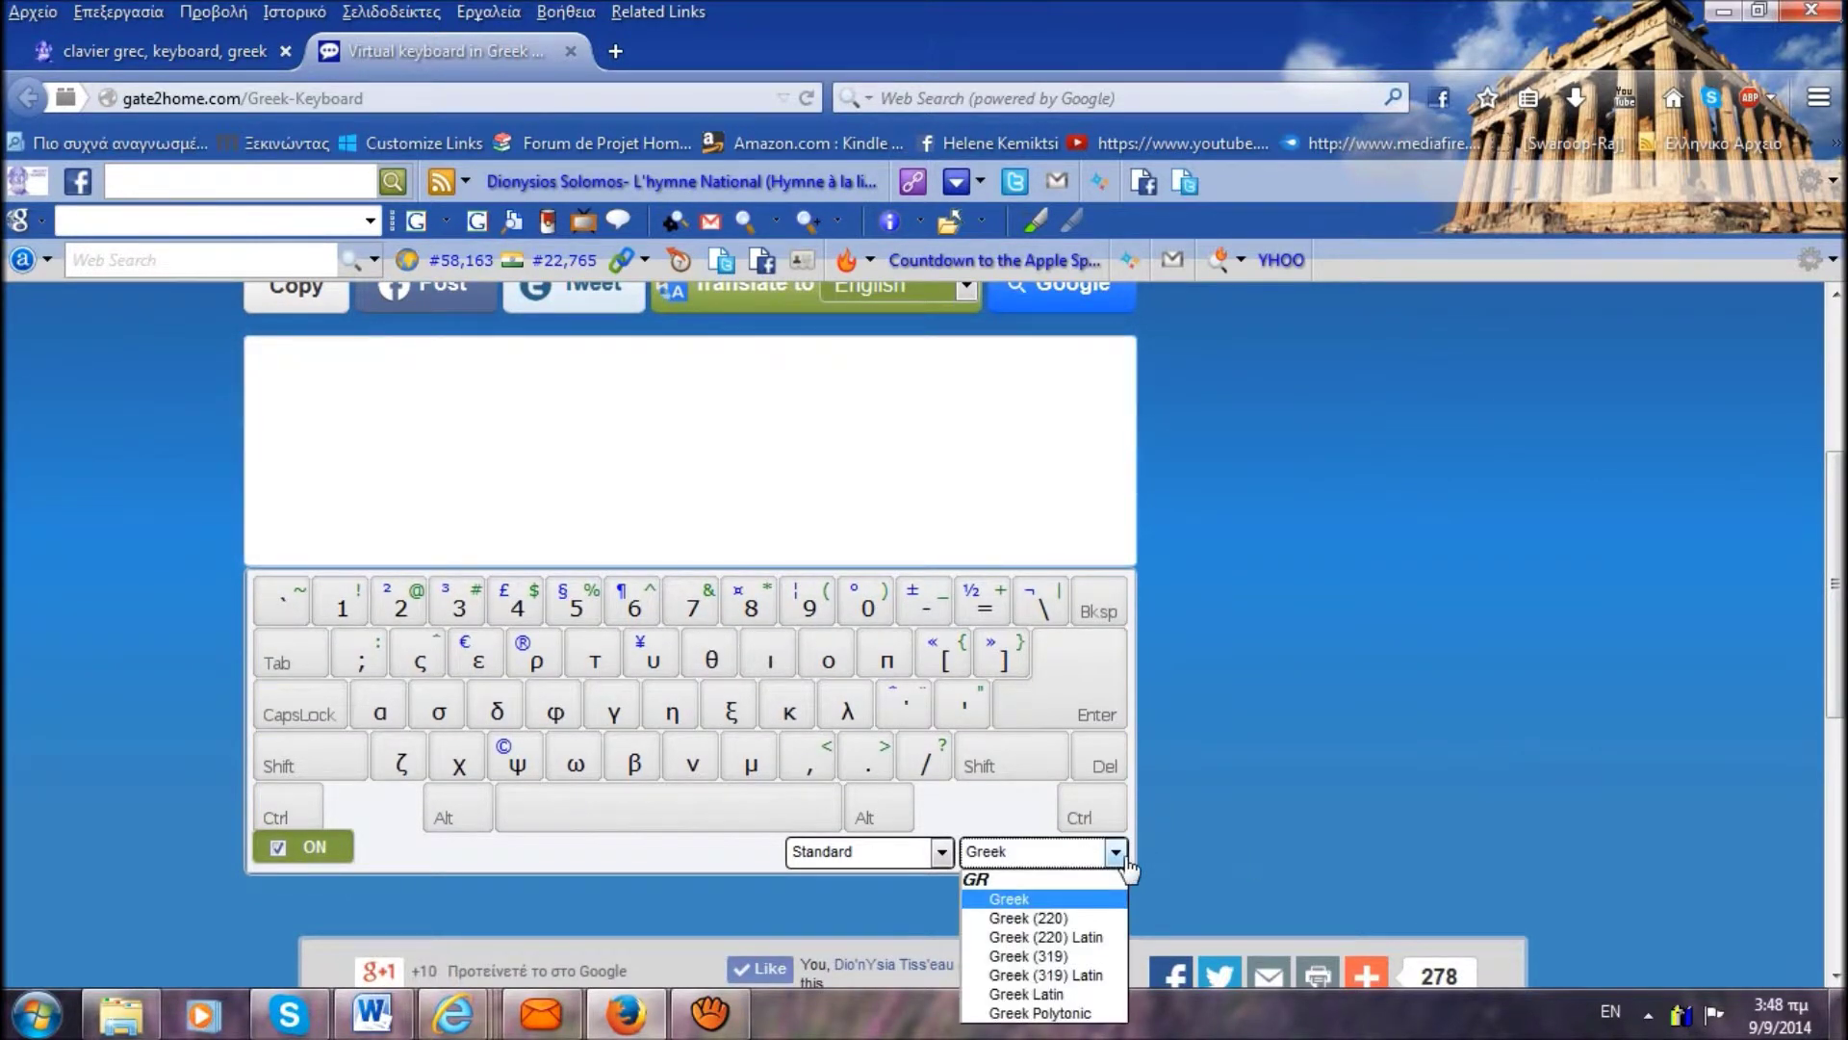
left_click(1047, 1016)
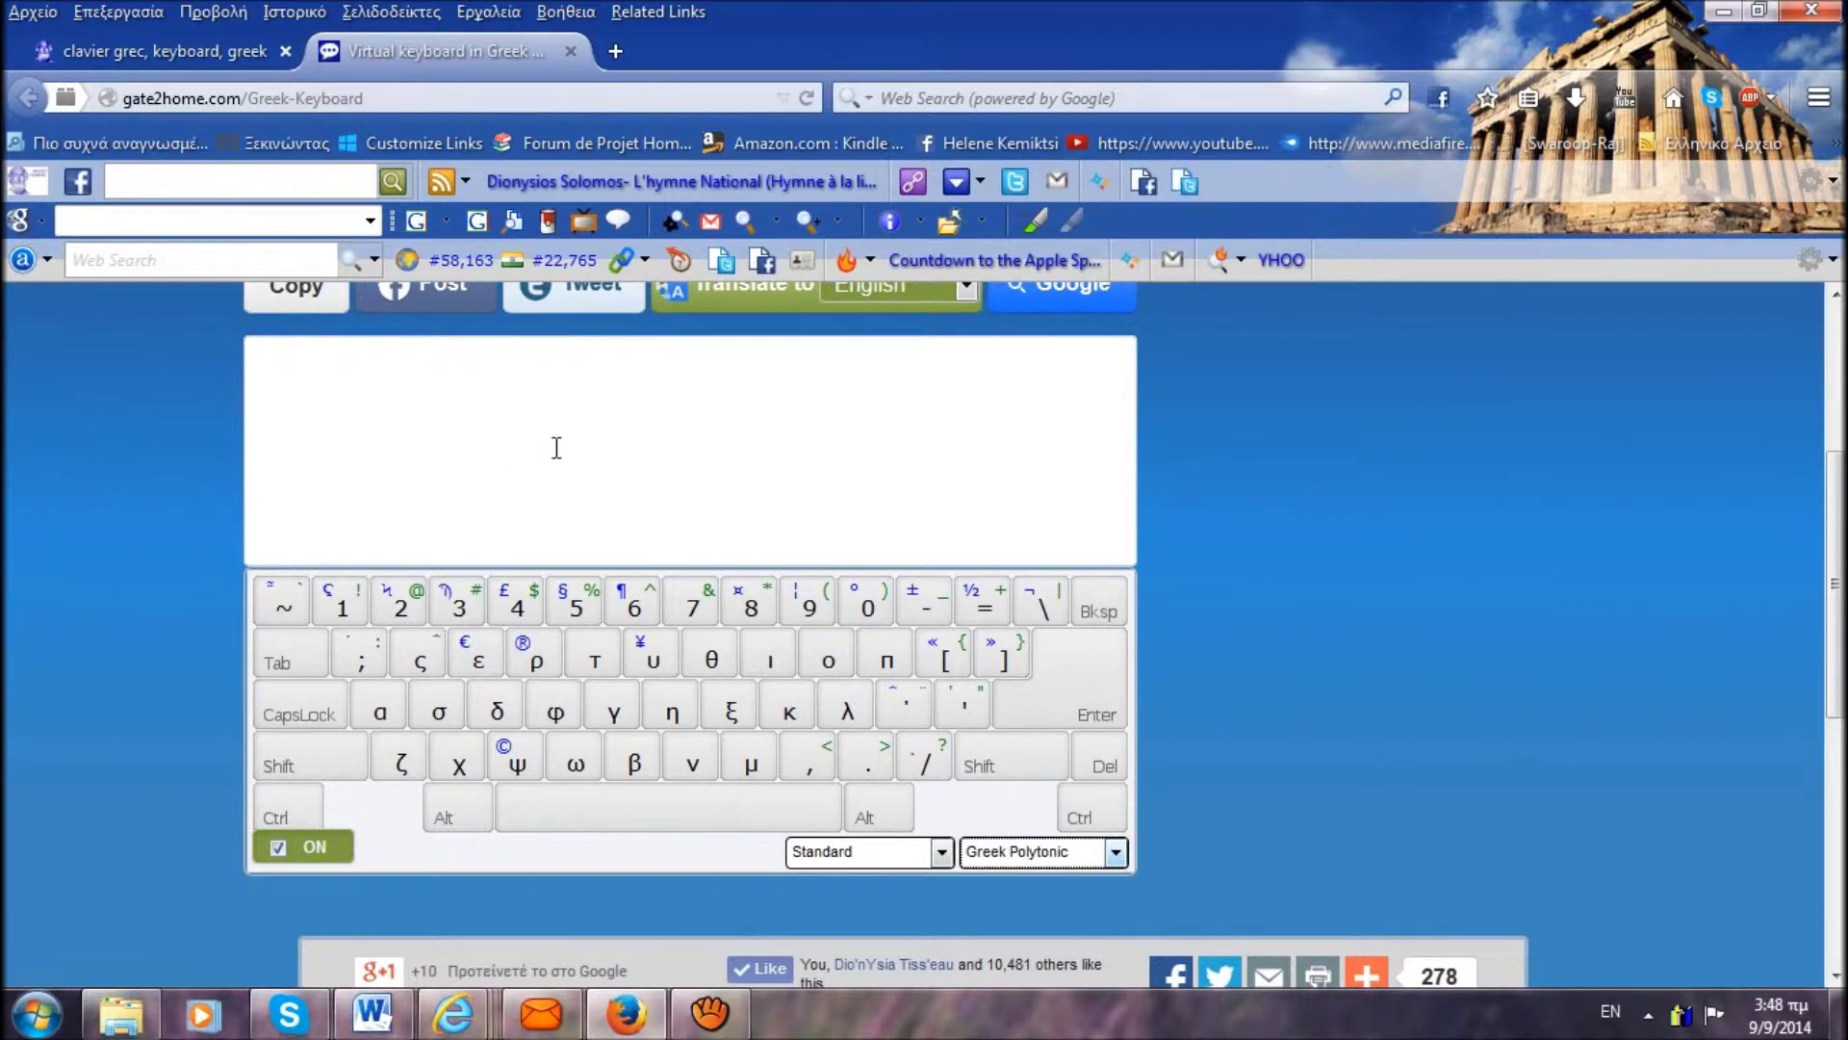
Enter the test text "μλλξψβνμνμνμ," in the text area, select it all for copying, and delete it
scroll(689, 625, "up", 1)
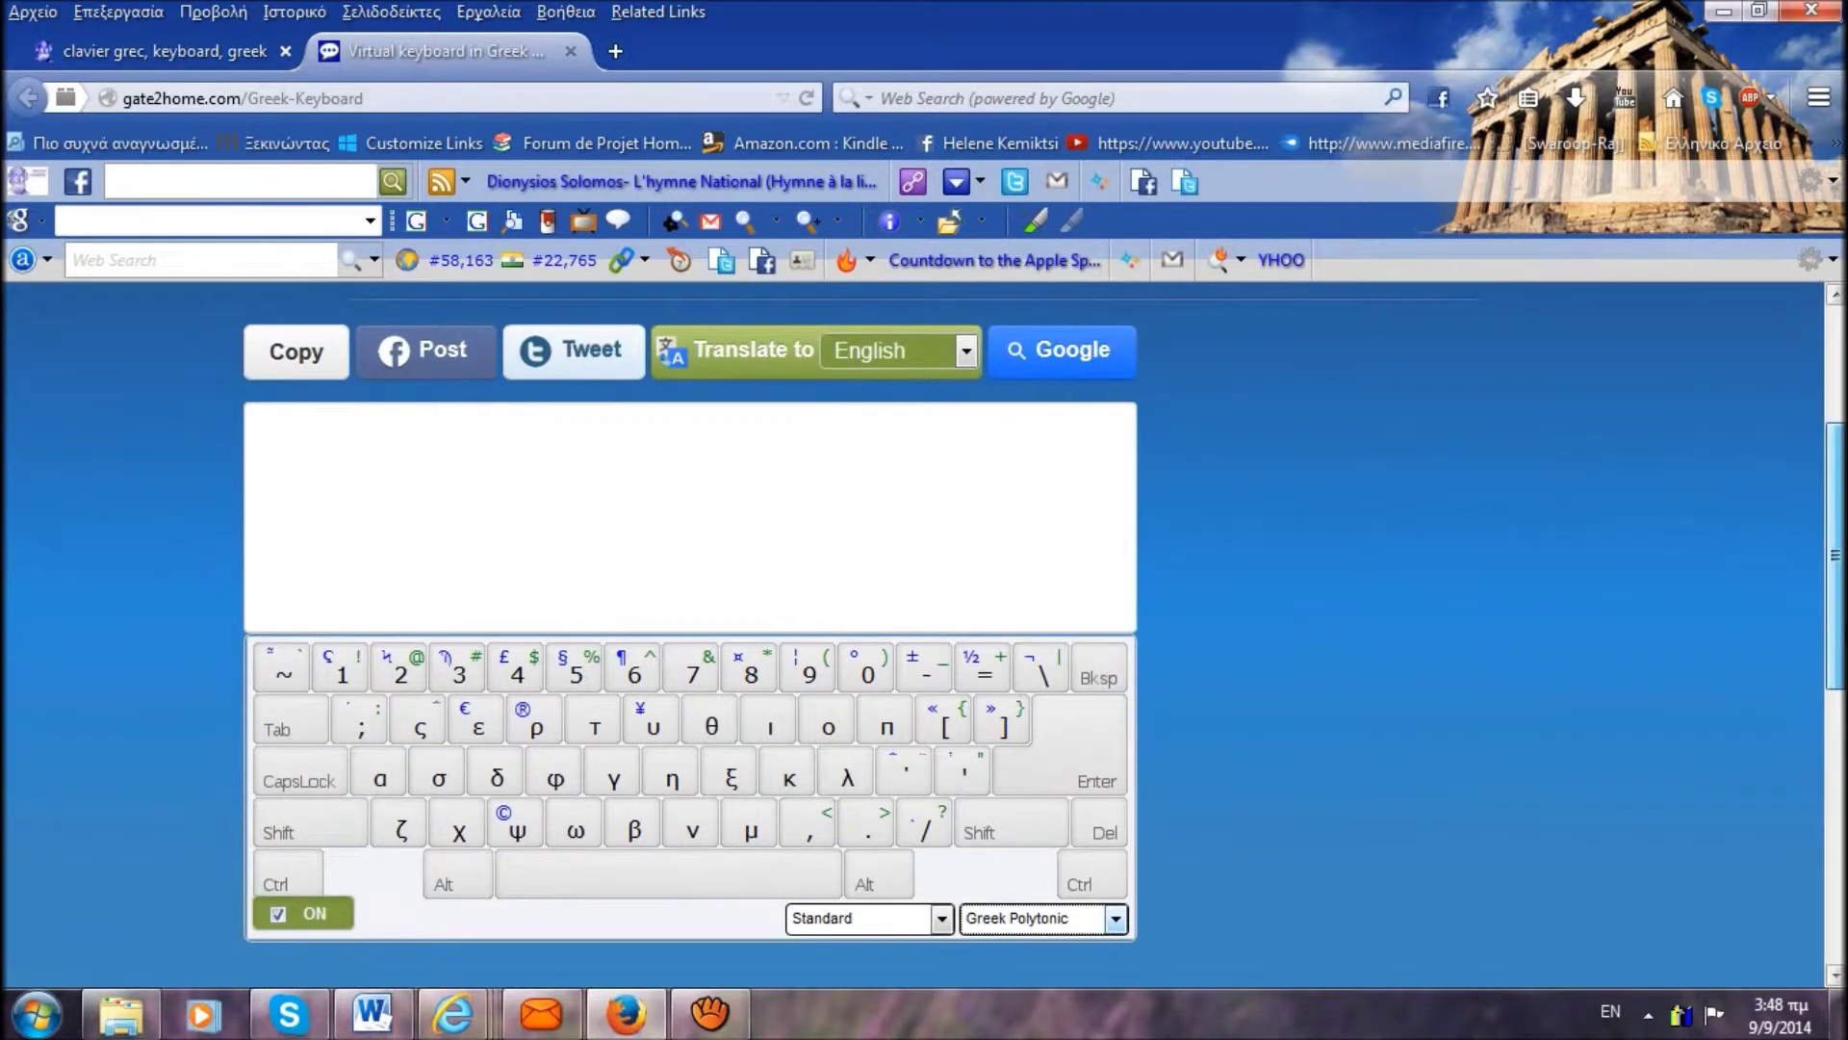
scroll(801, 578, "down", 1)
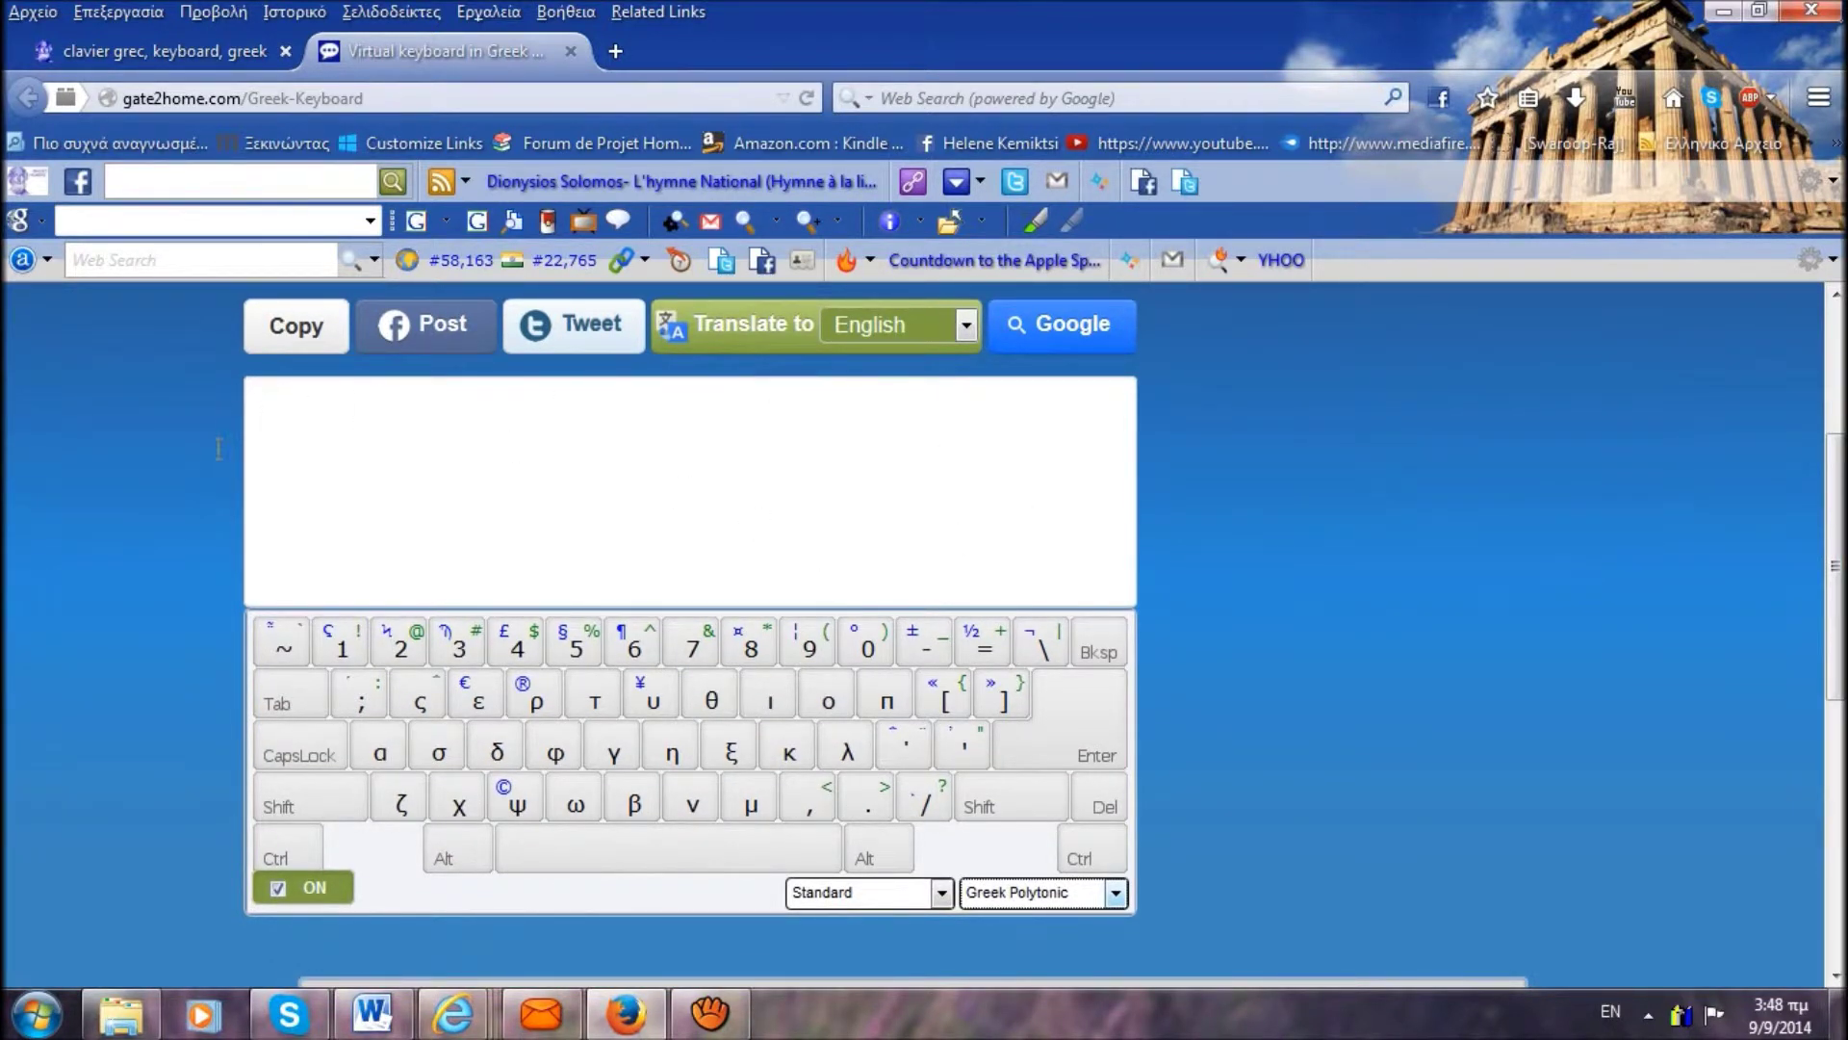
left_click(297, 419)
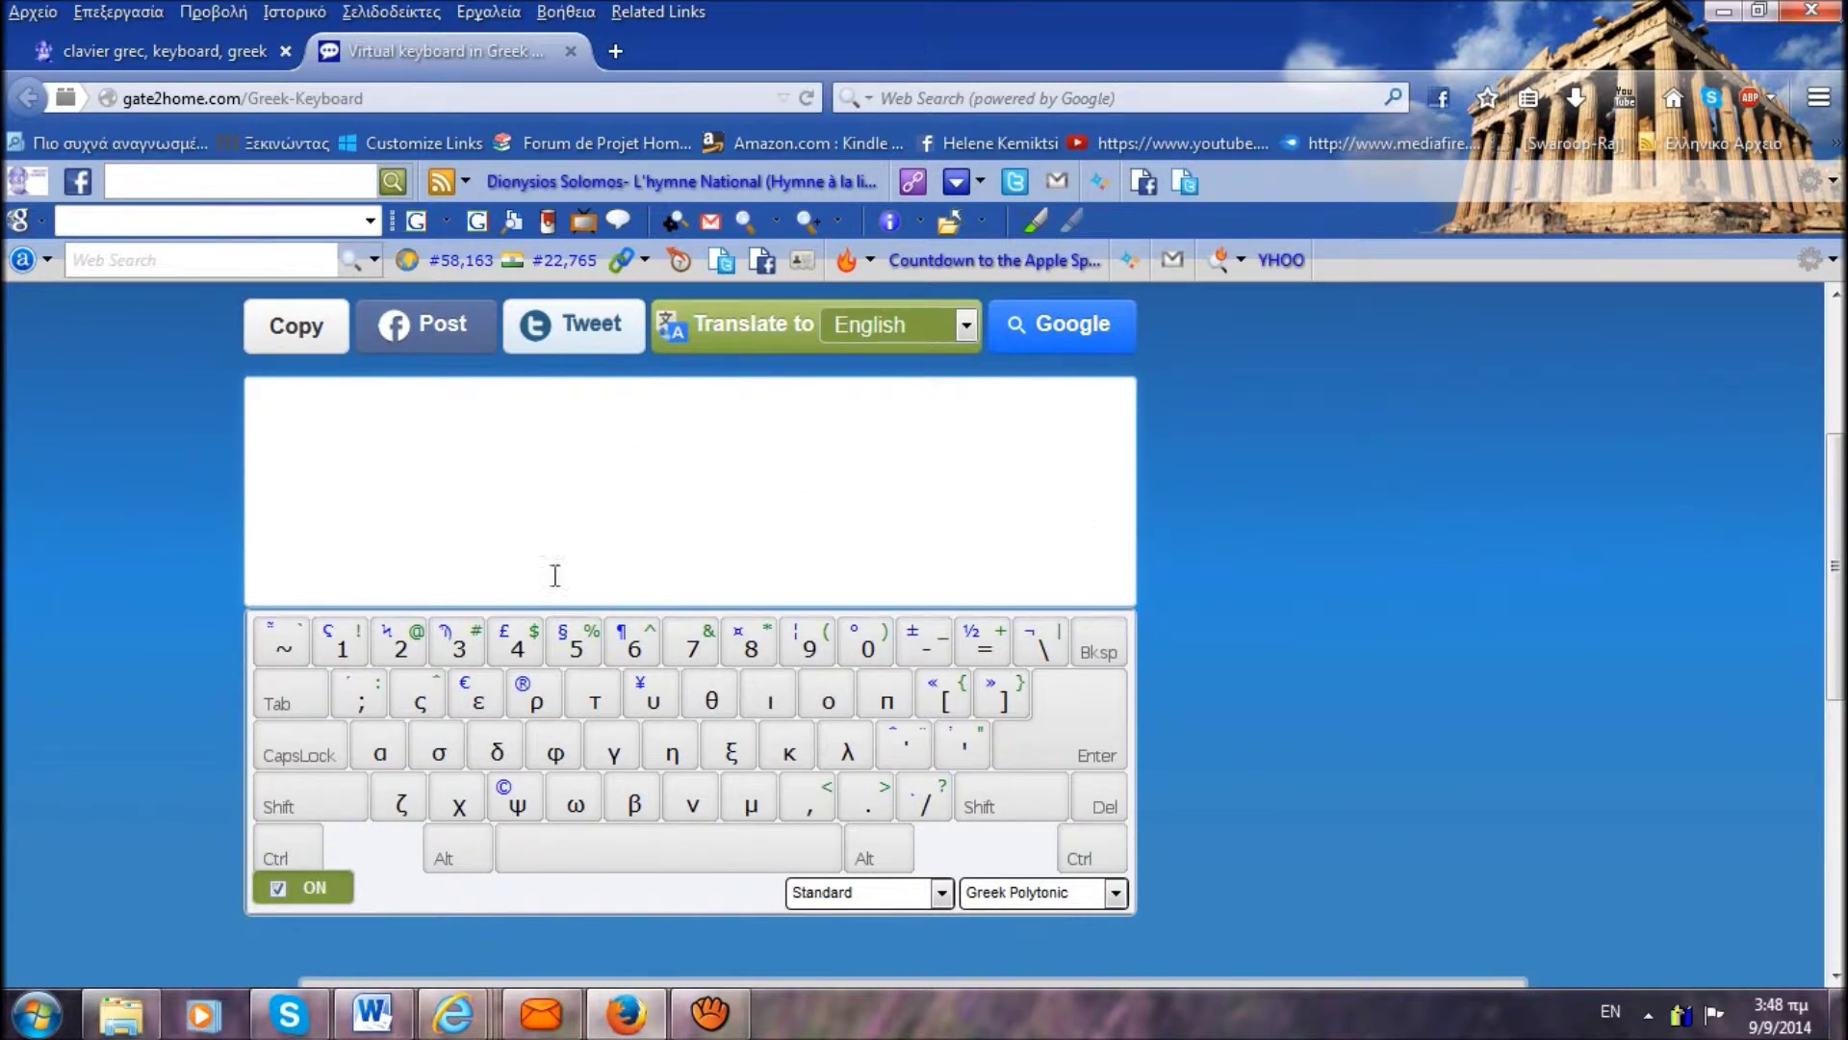
type("μλλξψβνμνμνμ,")
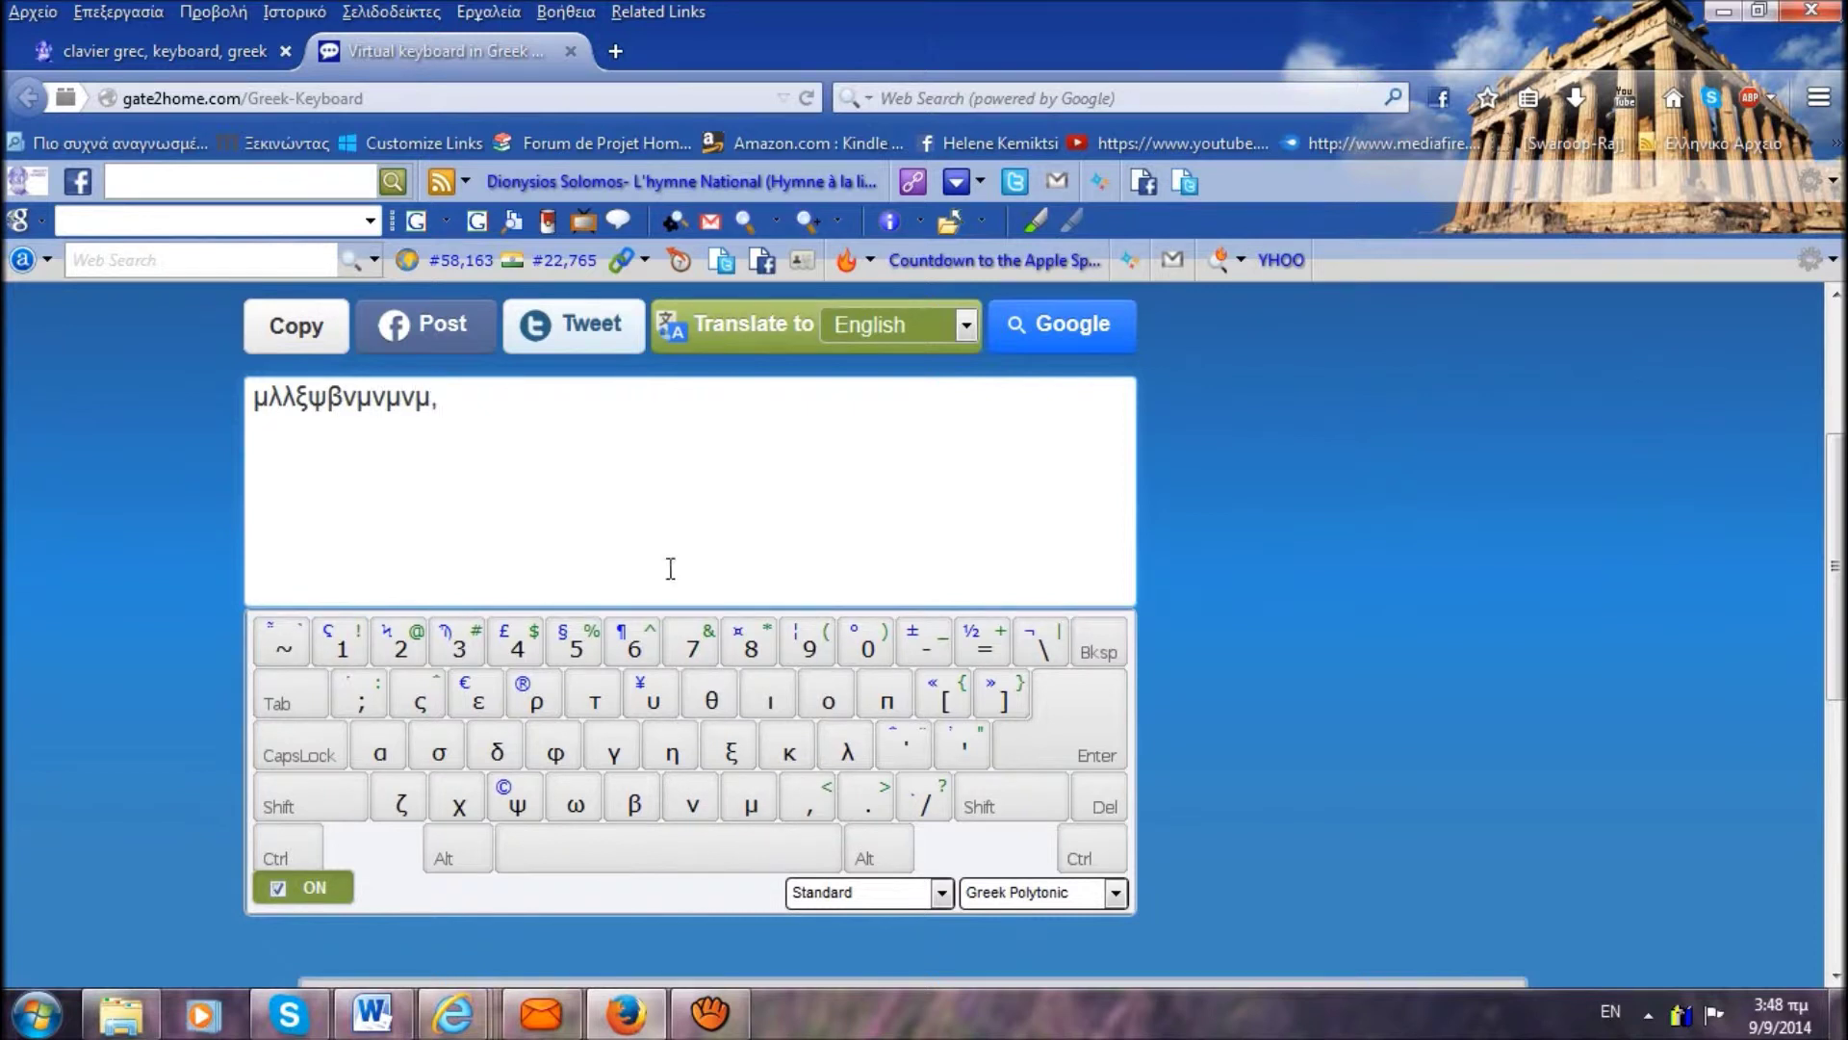
left_click(291, 327)
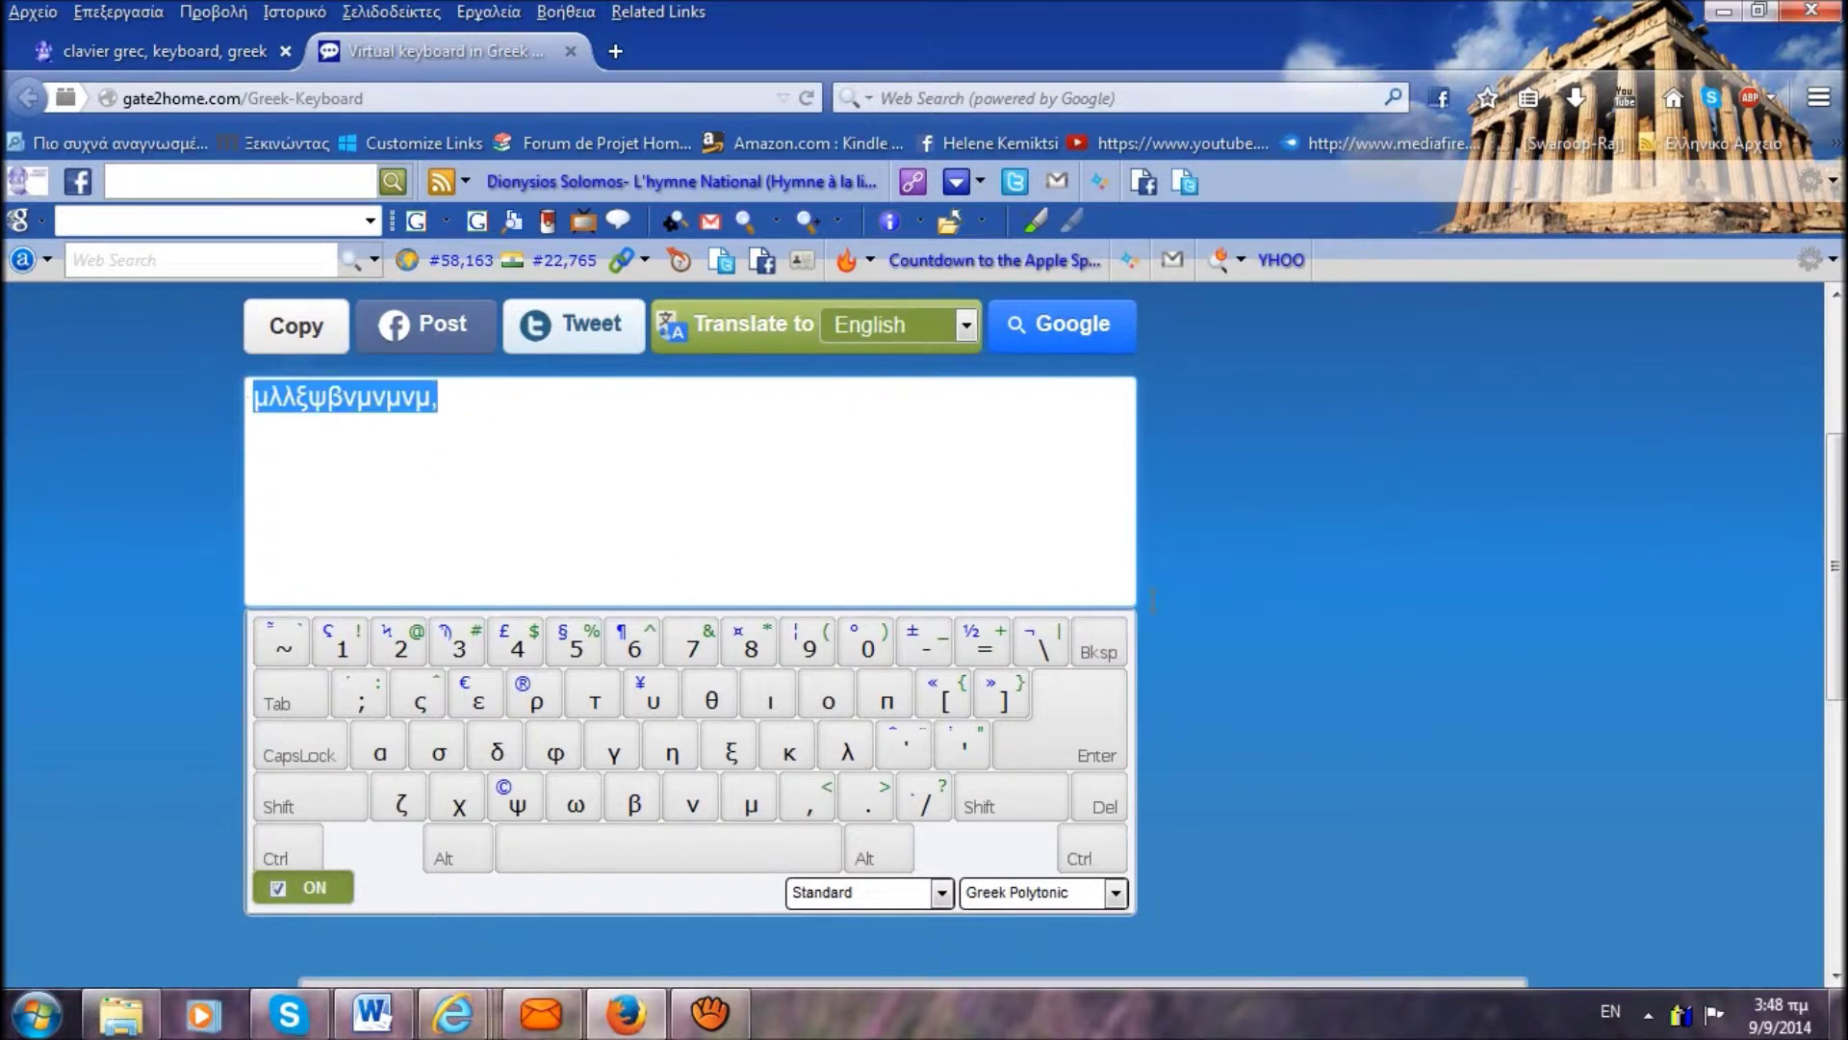
key("BackSpace")
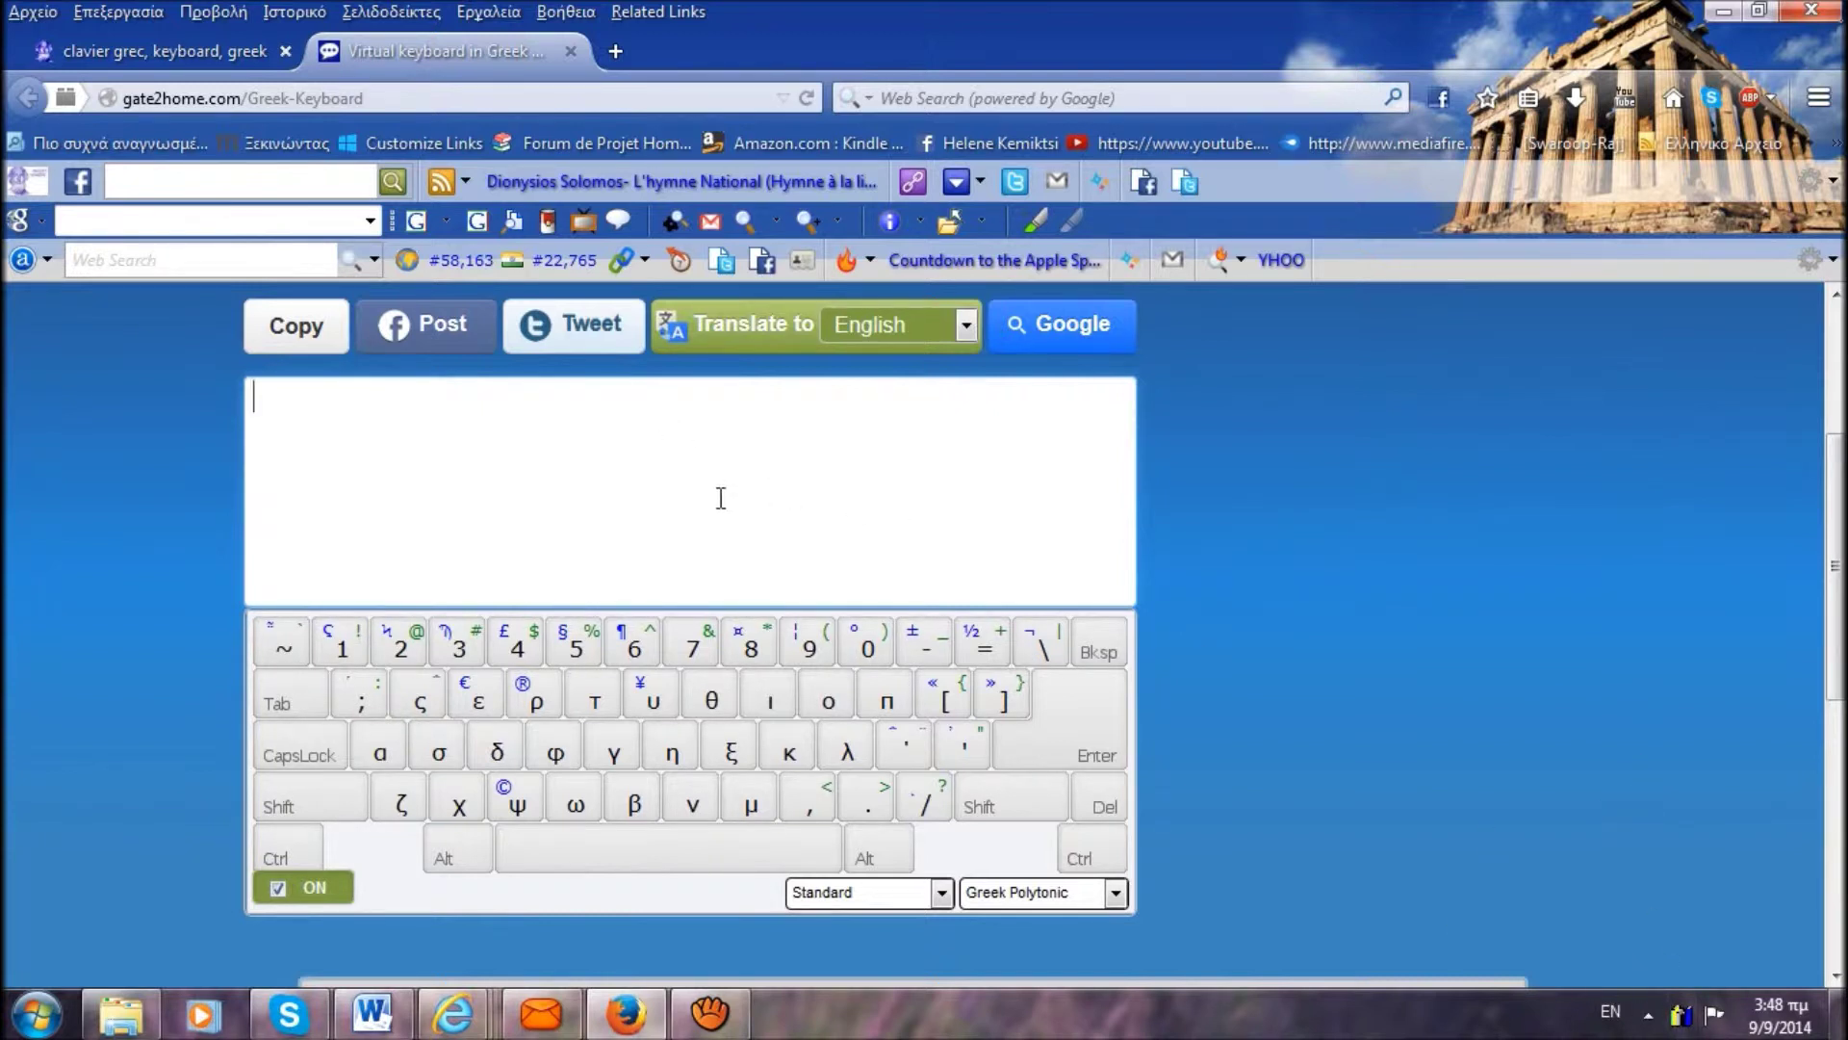
Write "καλώς ορίσατε" with modern single accents on the first line of the text area and start a new line
scroll(1839, 501, "down", 6)
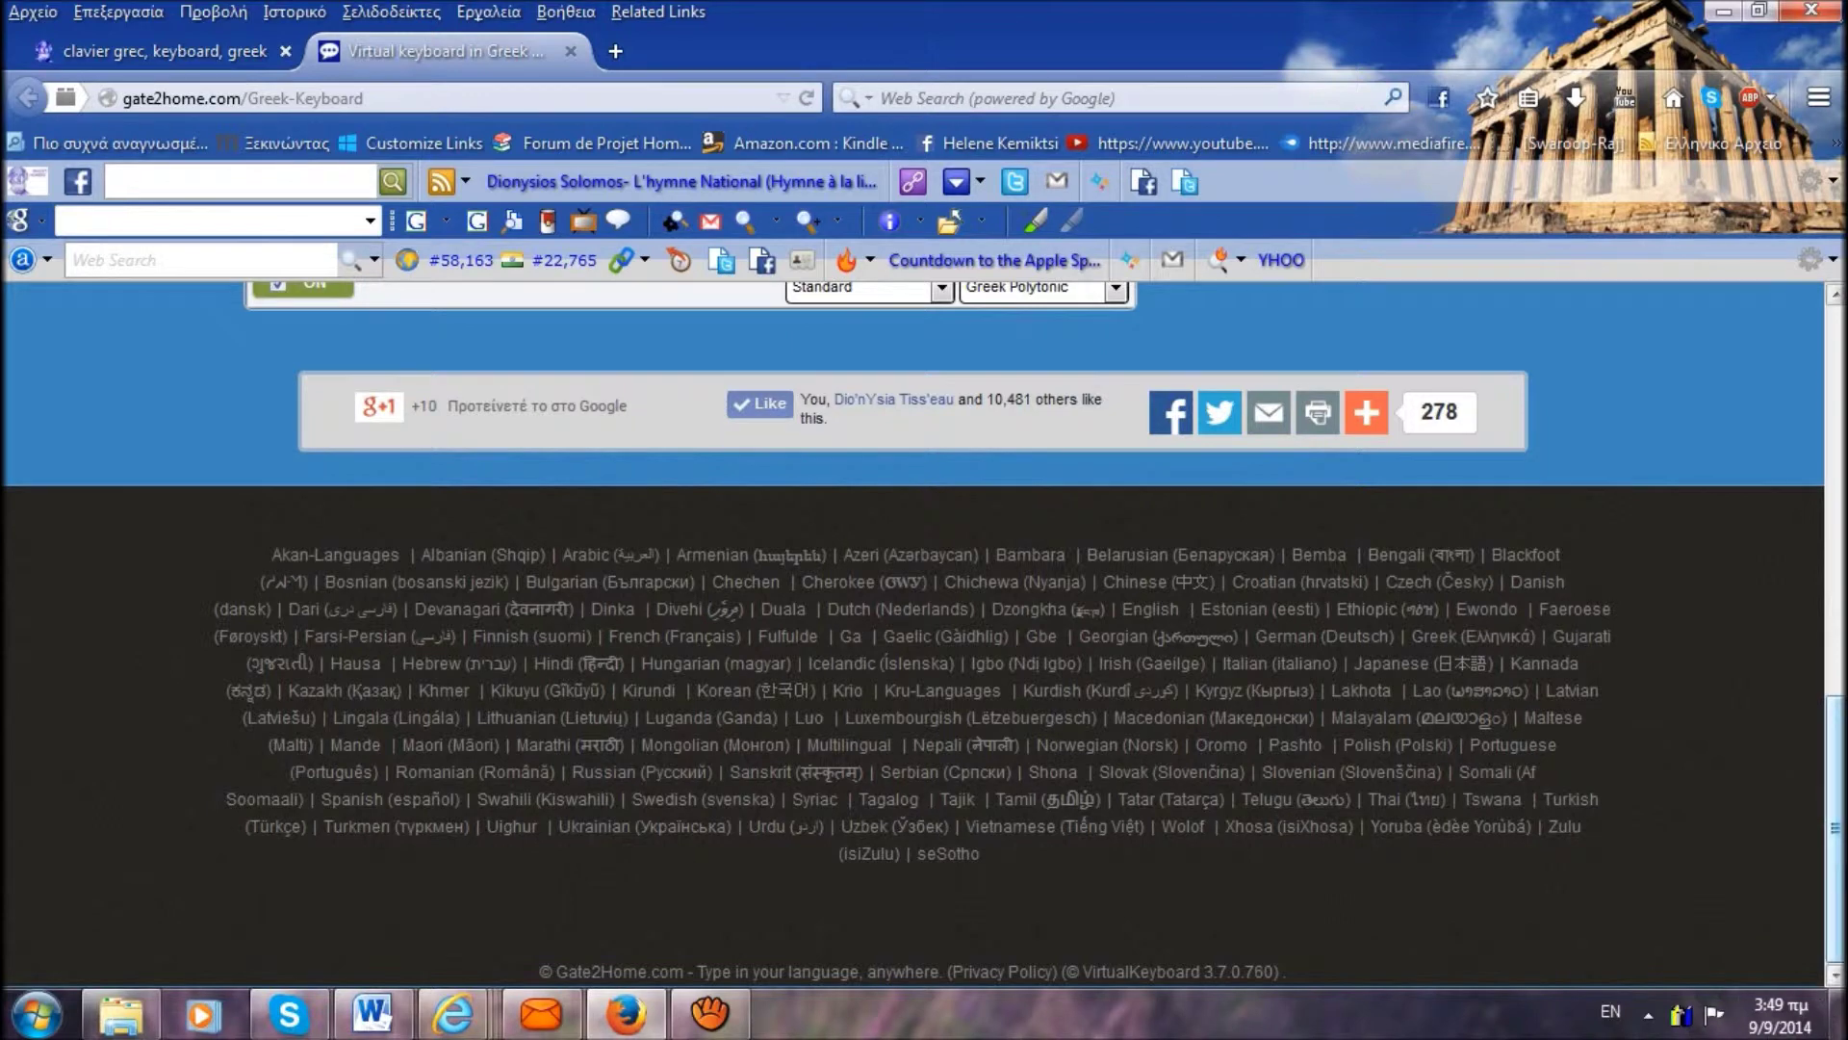
scroll(924, 635, "up", 6)
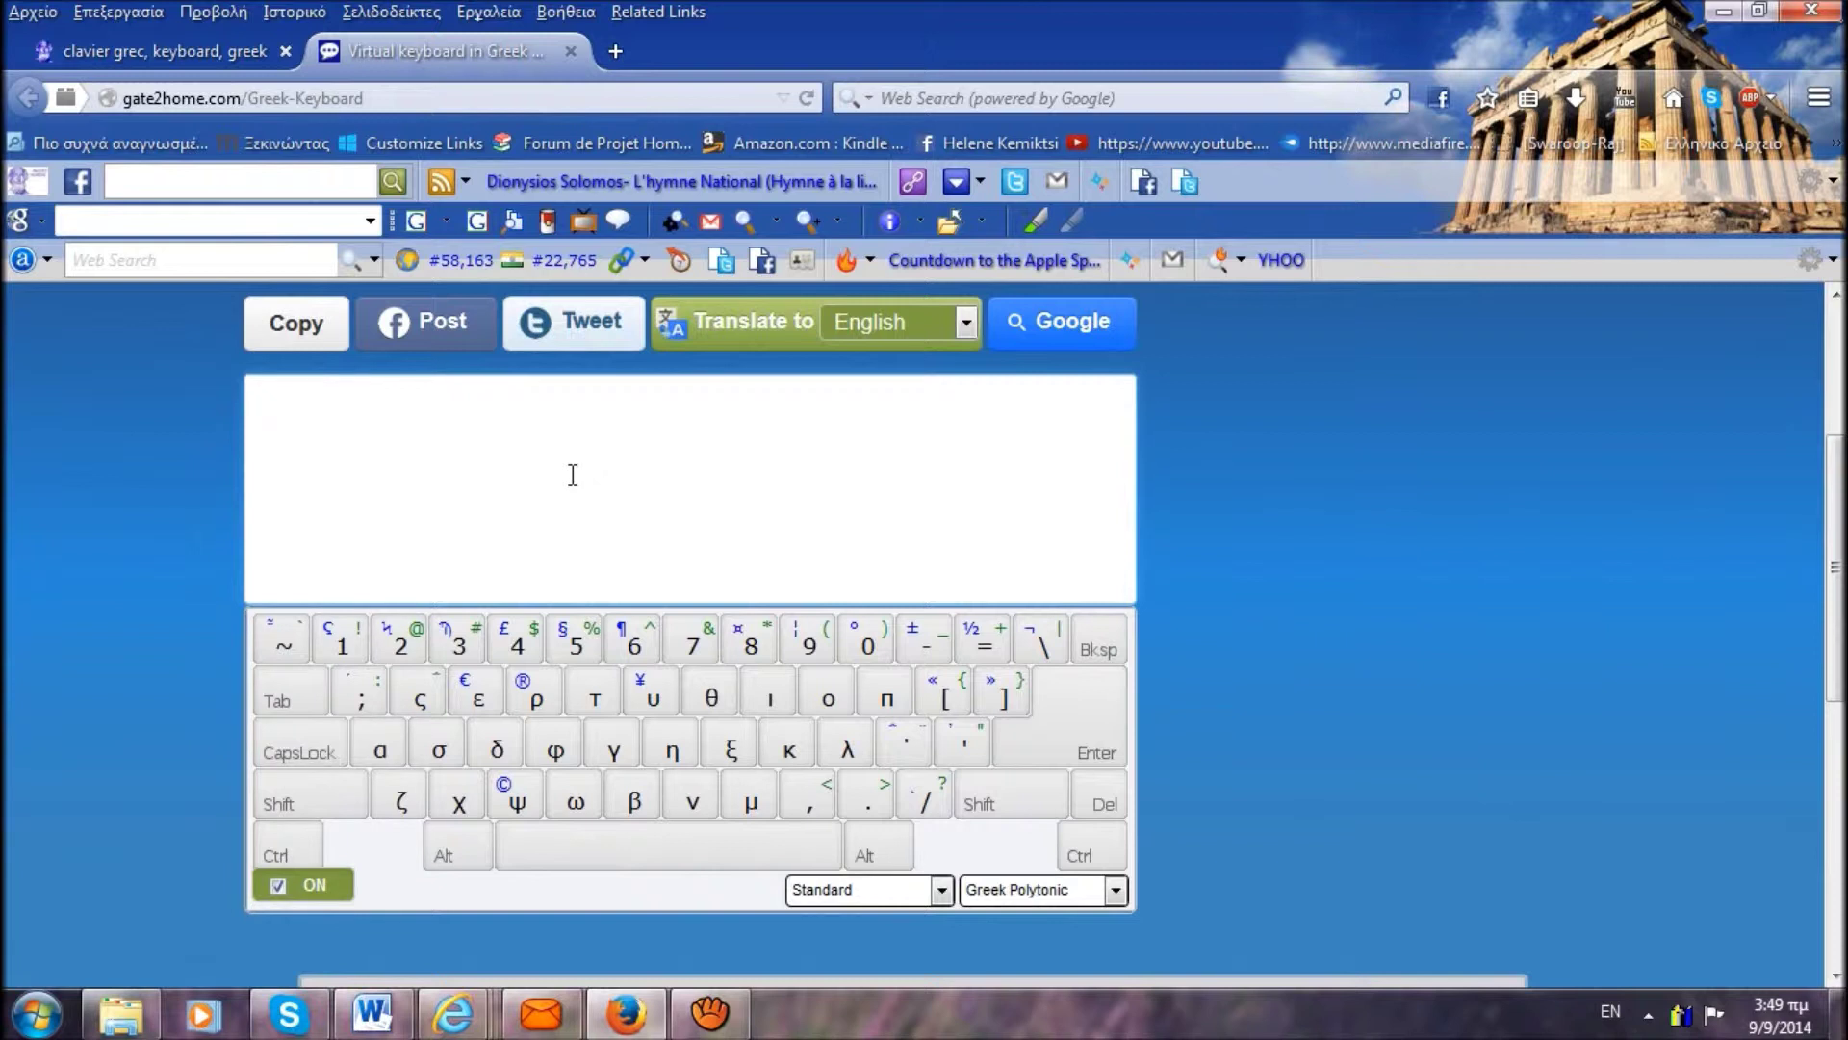
type("καλώς ο")
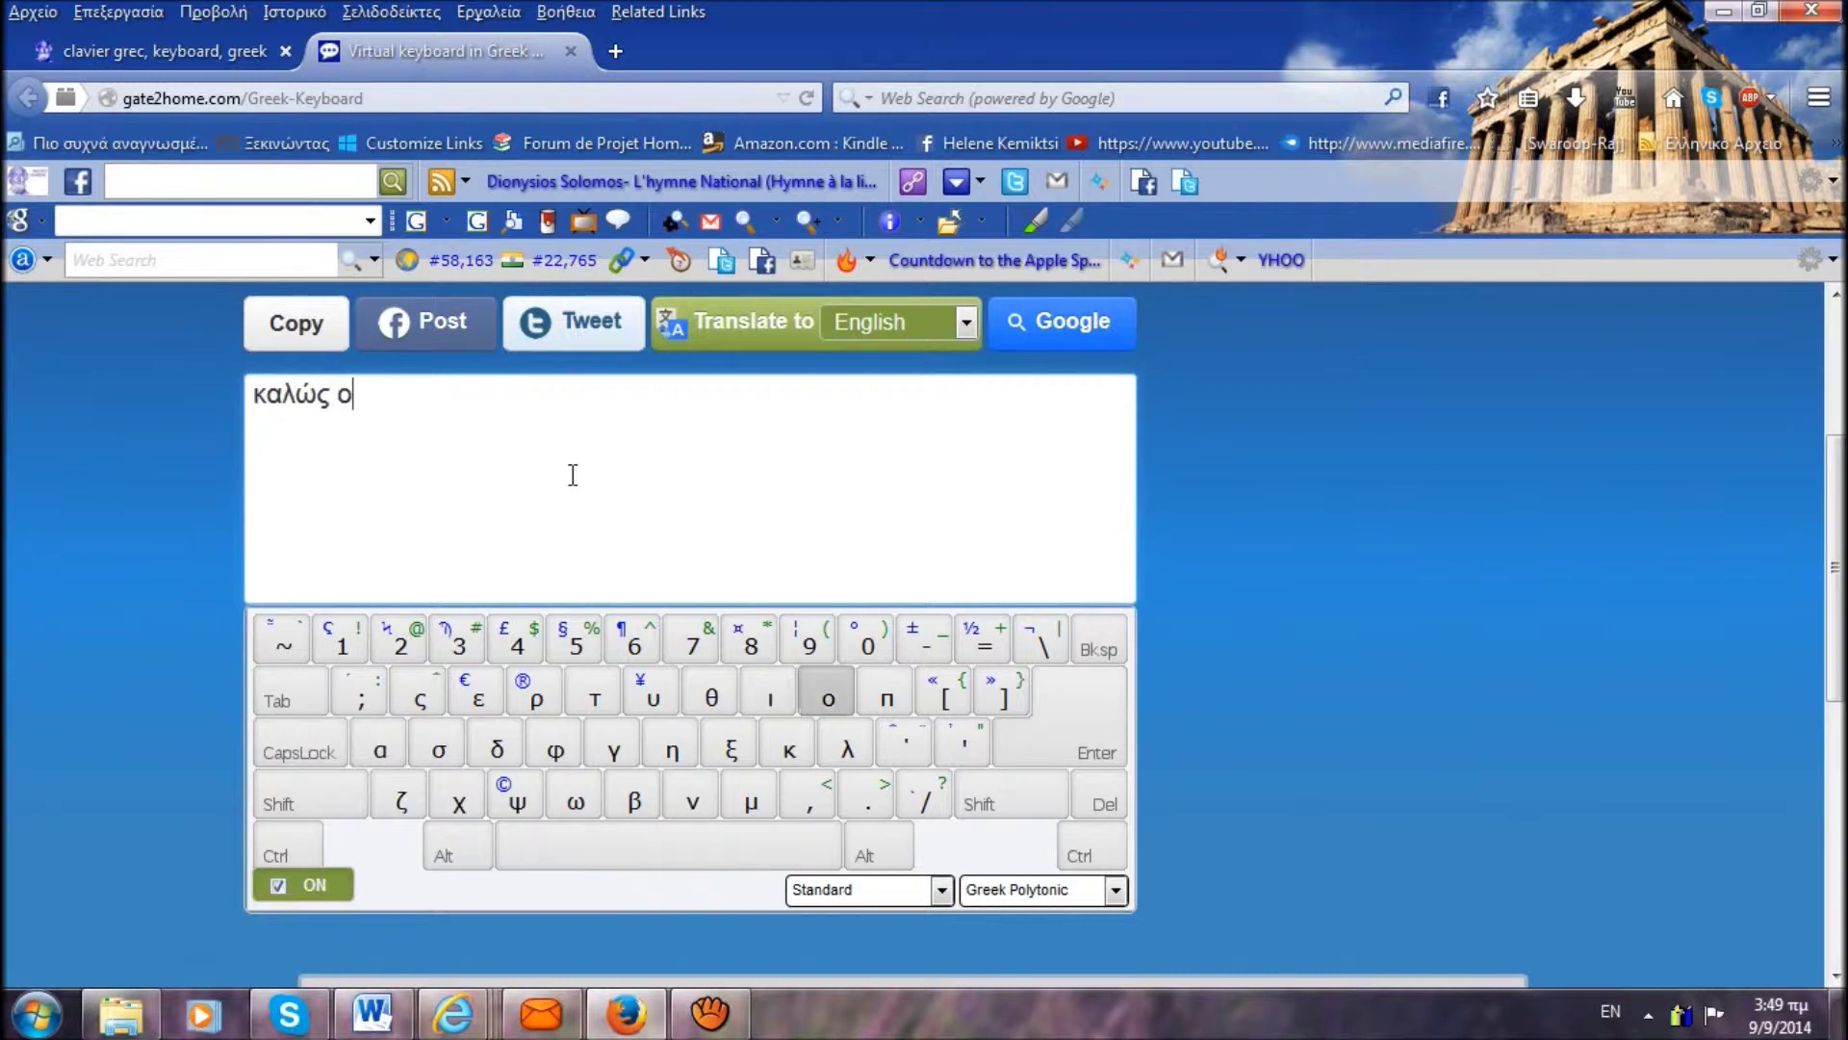
type("ρίσ")
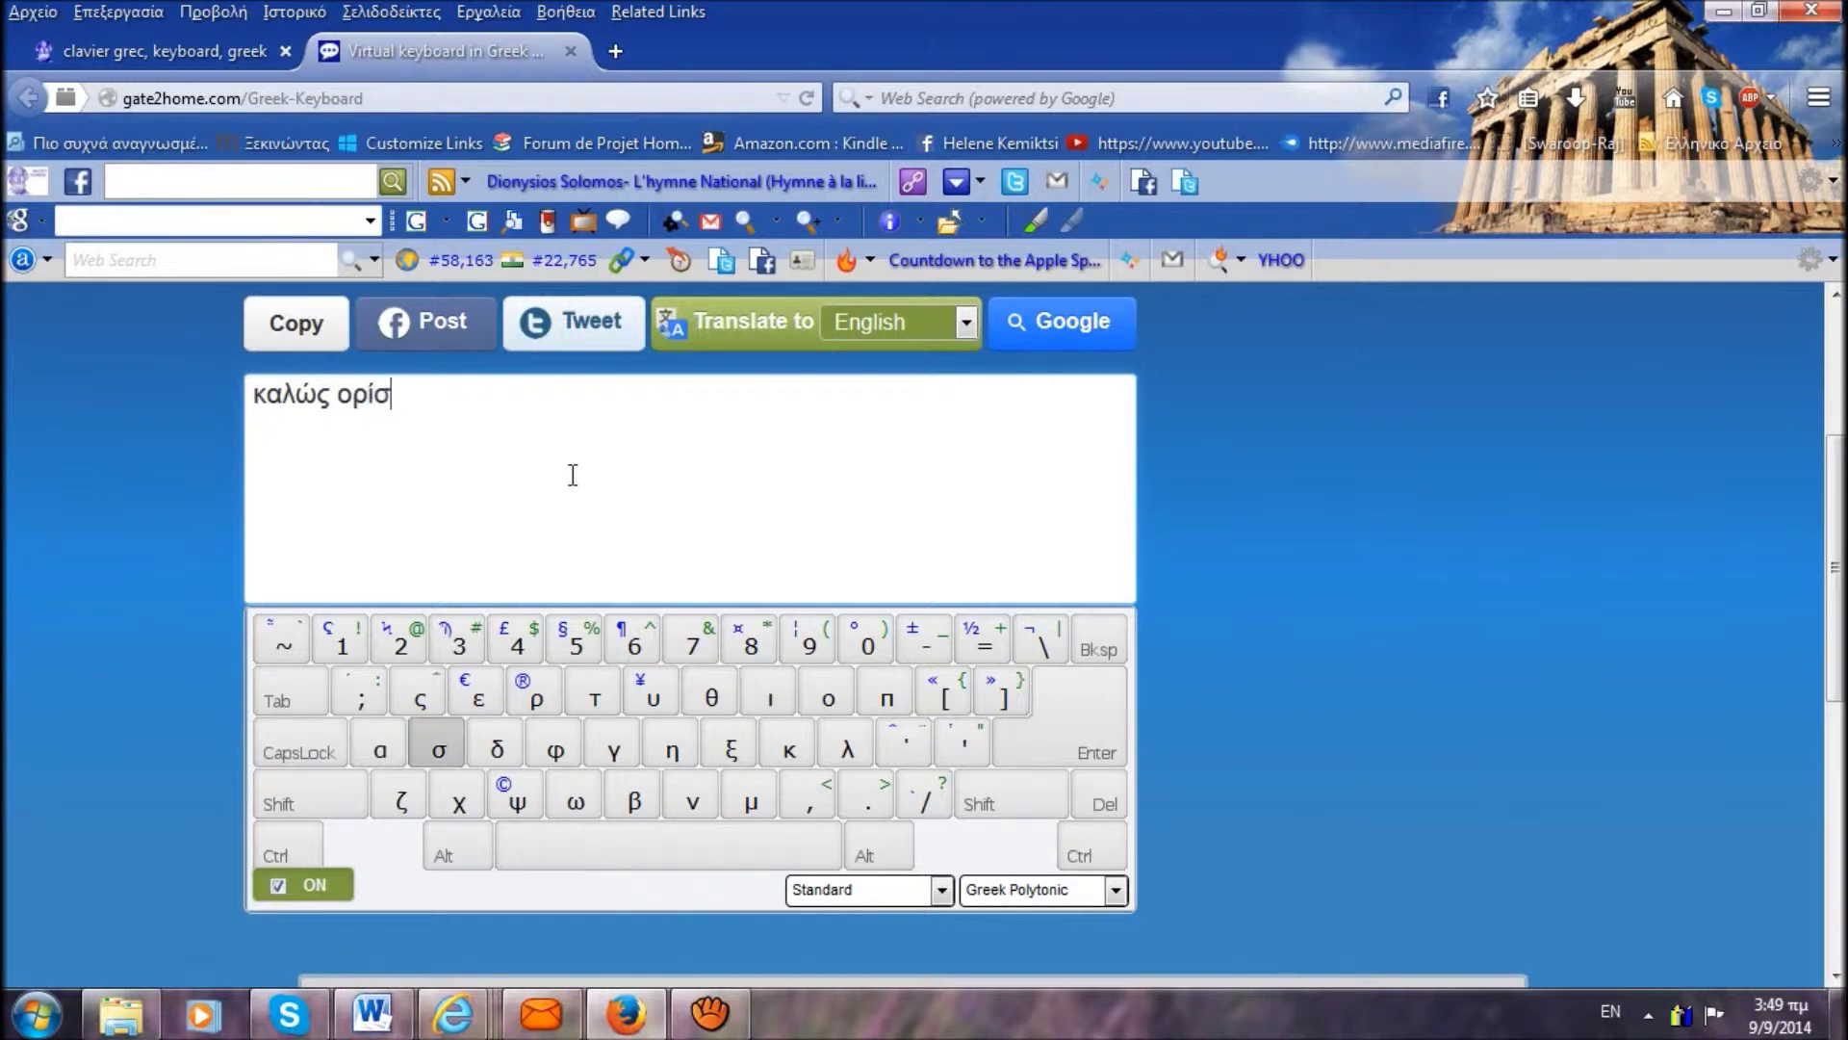
type("ατε")
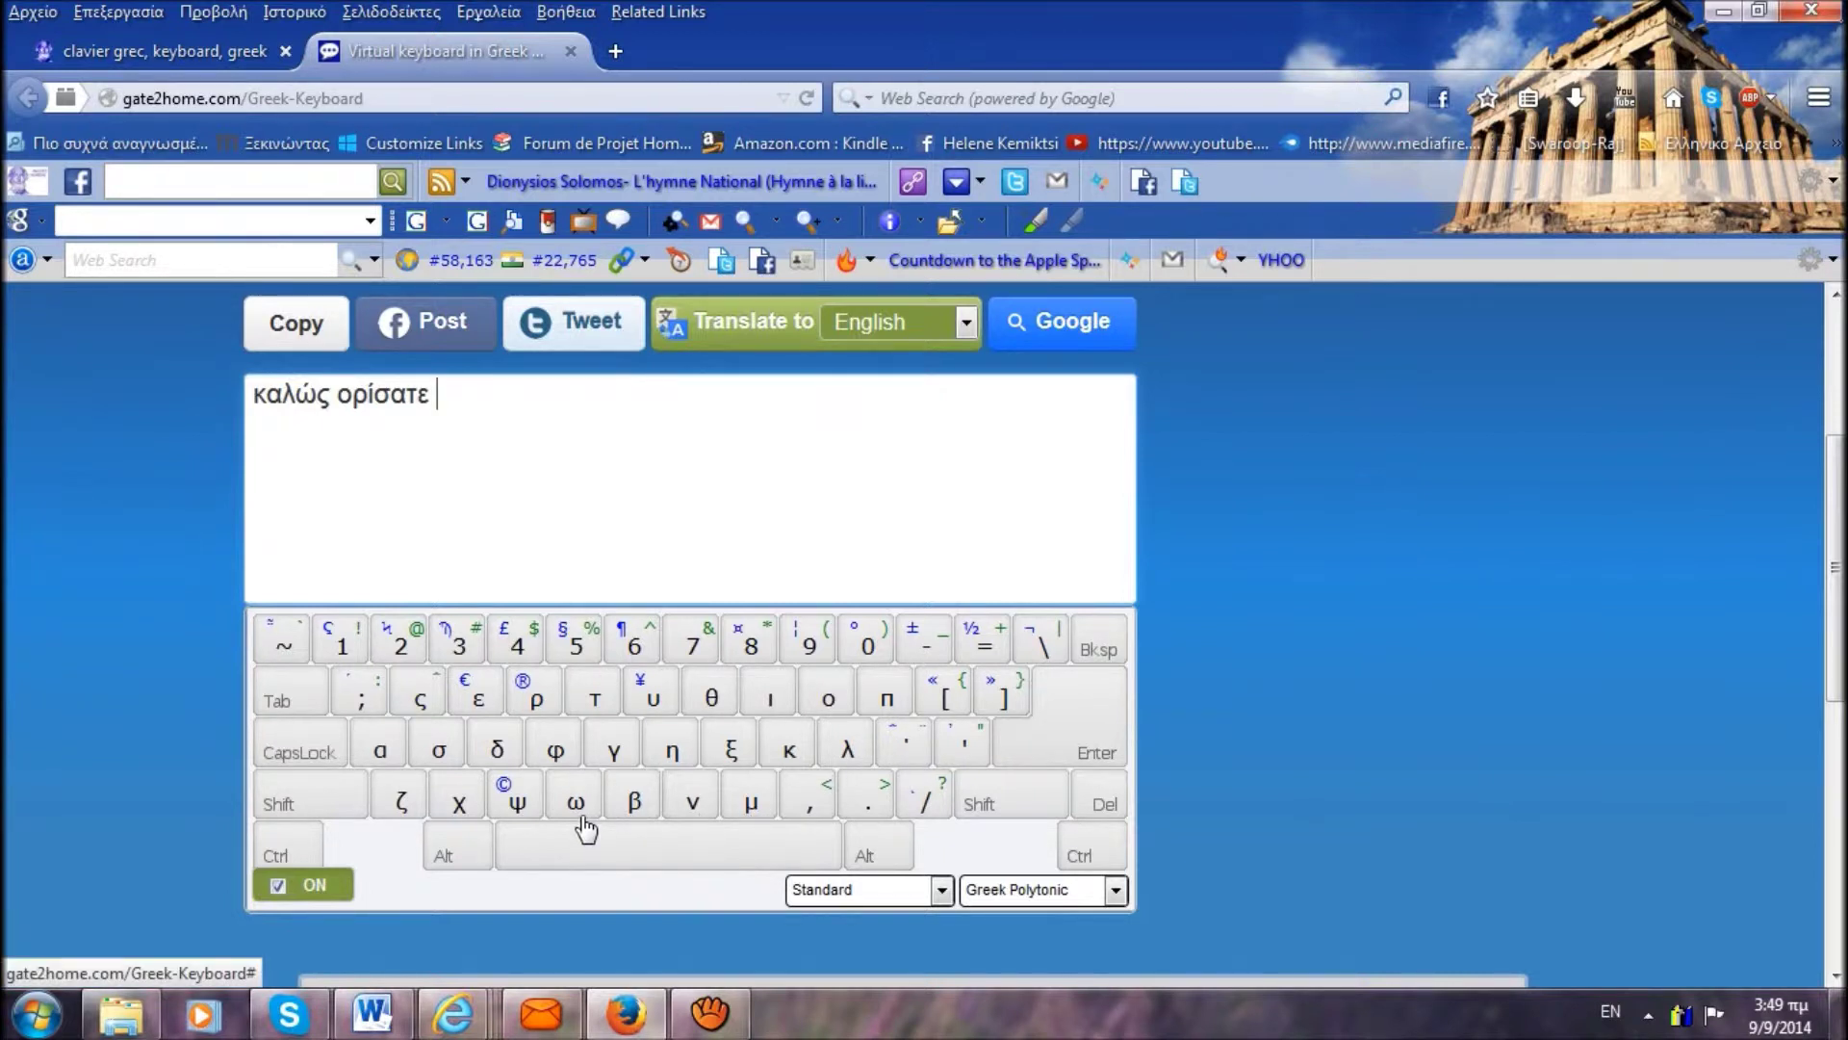
left_click_drag(369, 398, 376, 399)
left_click(449, 437)
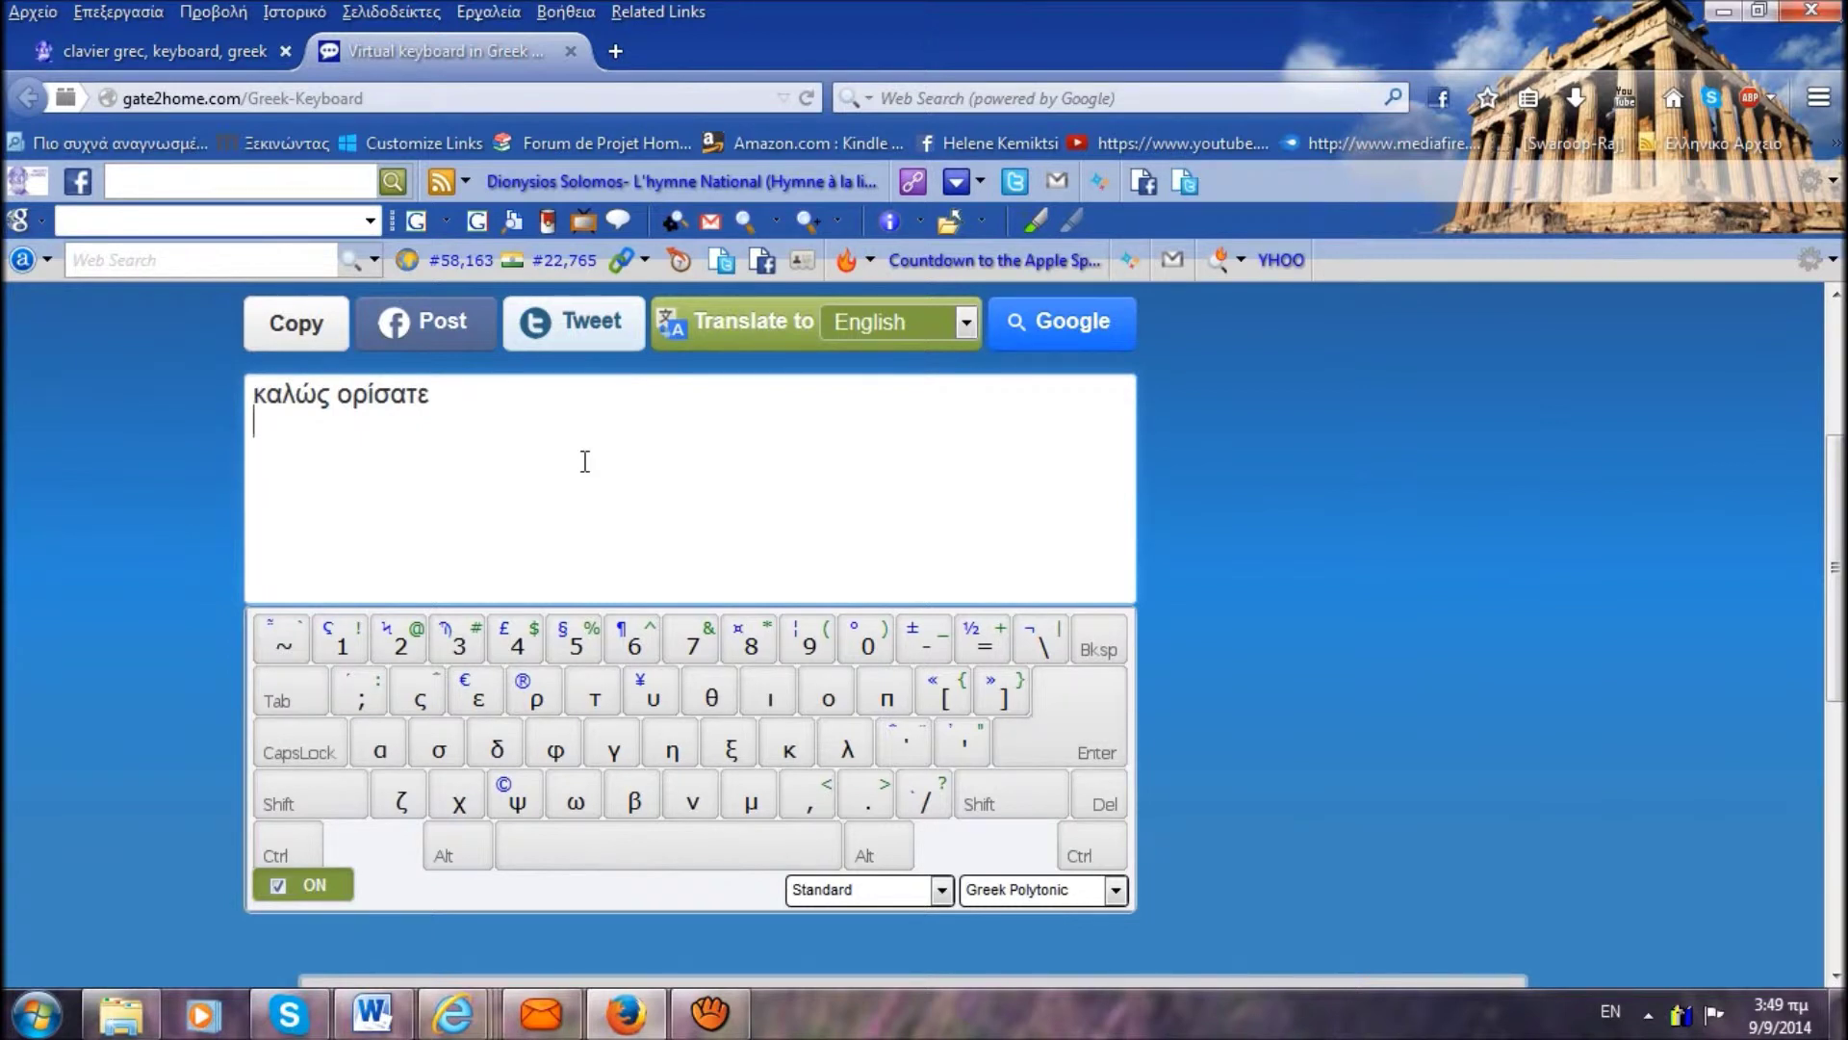
Write the polytonic version "καλῶς ὁρίσατε" on the second line and highlight its specially accented letters in turn
type("καλ")
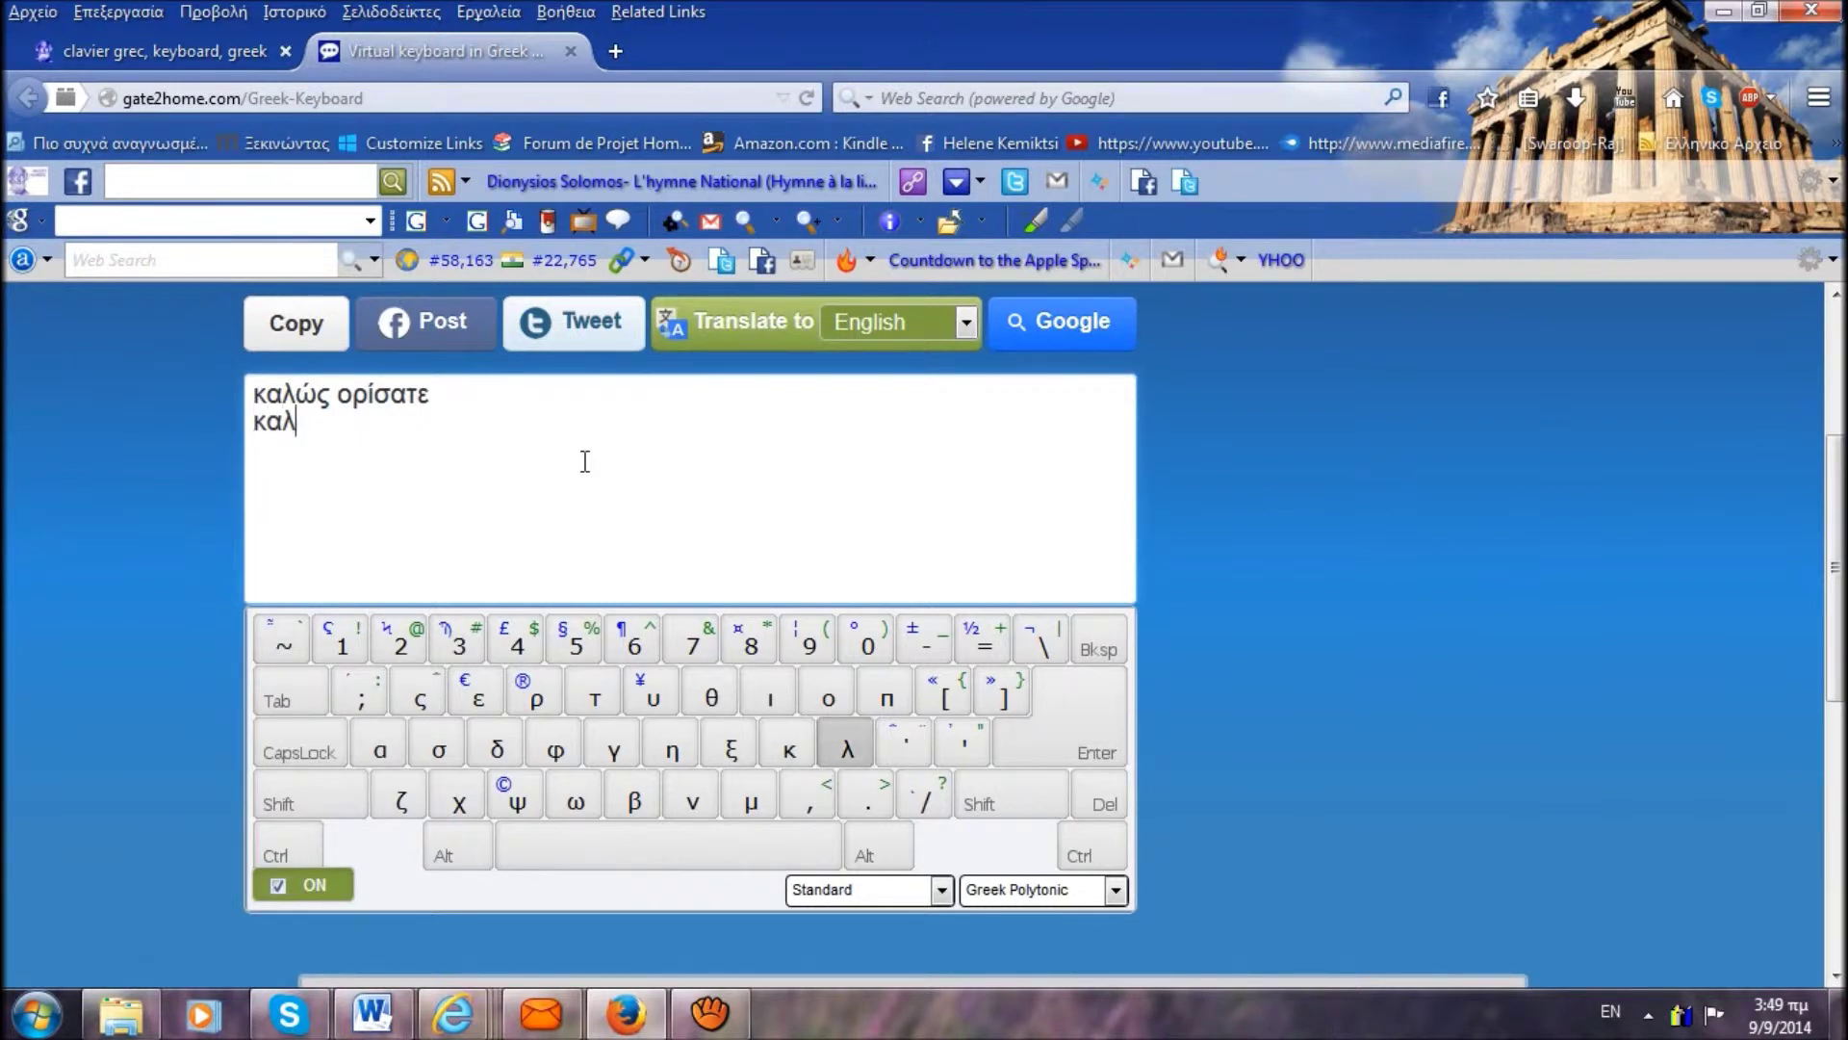
type("ιώς ")
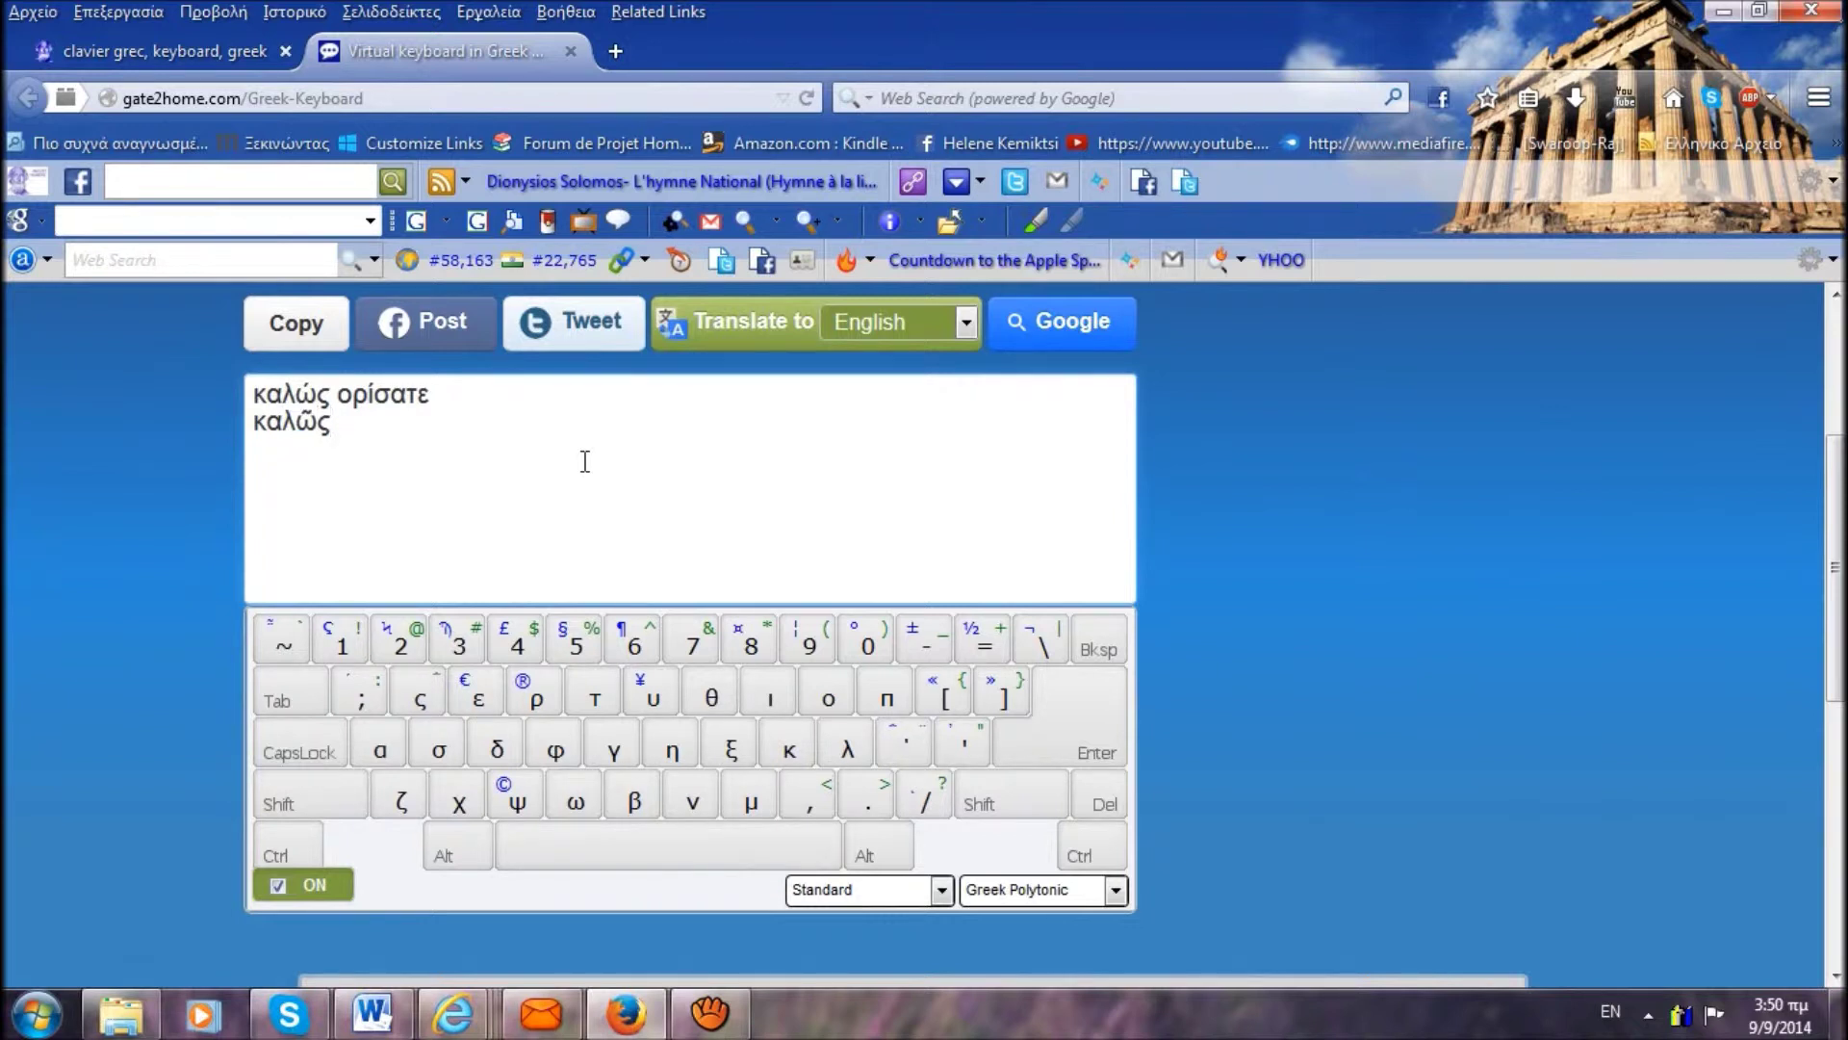
type("όρίσατε")
left_click_drag(317, 422, 294, 422)
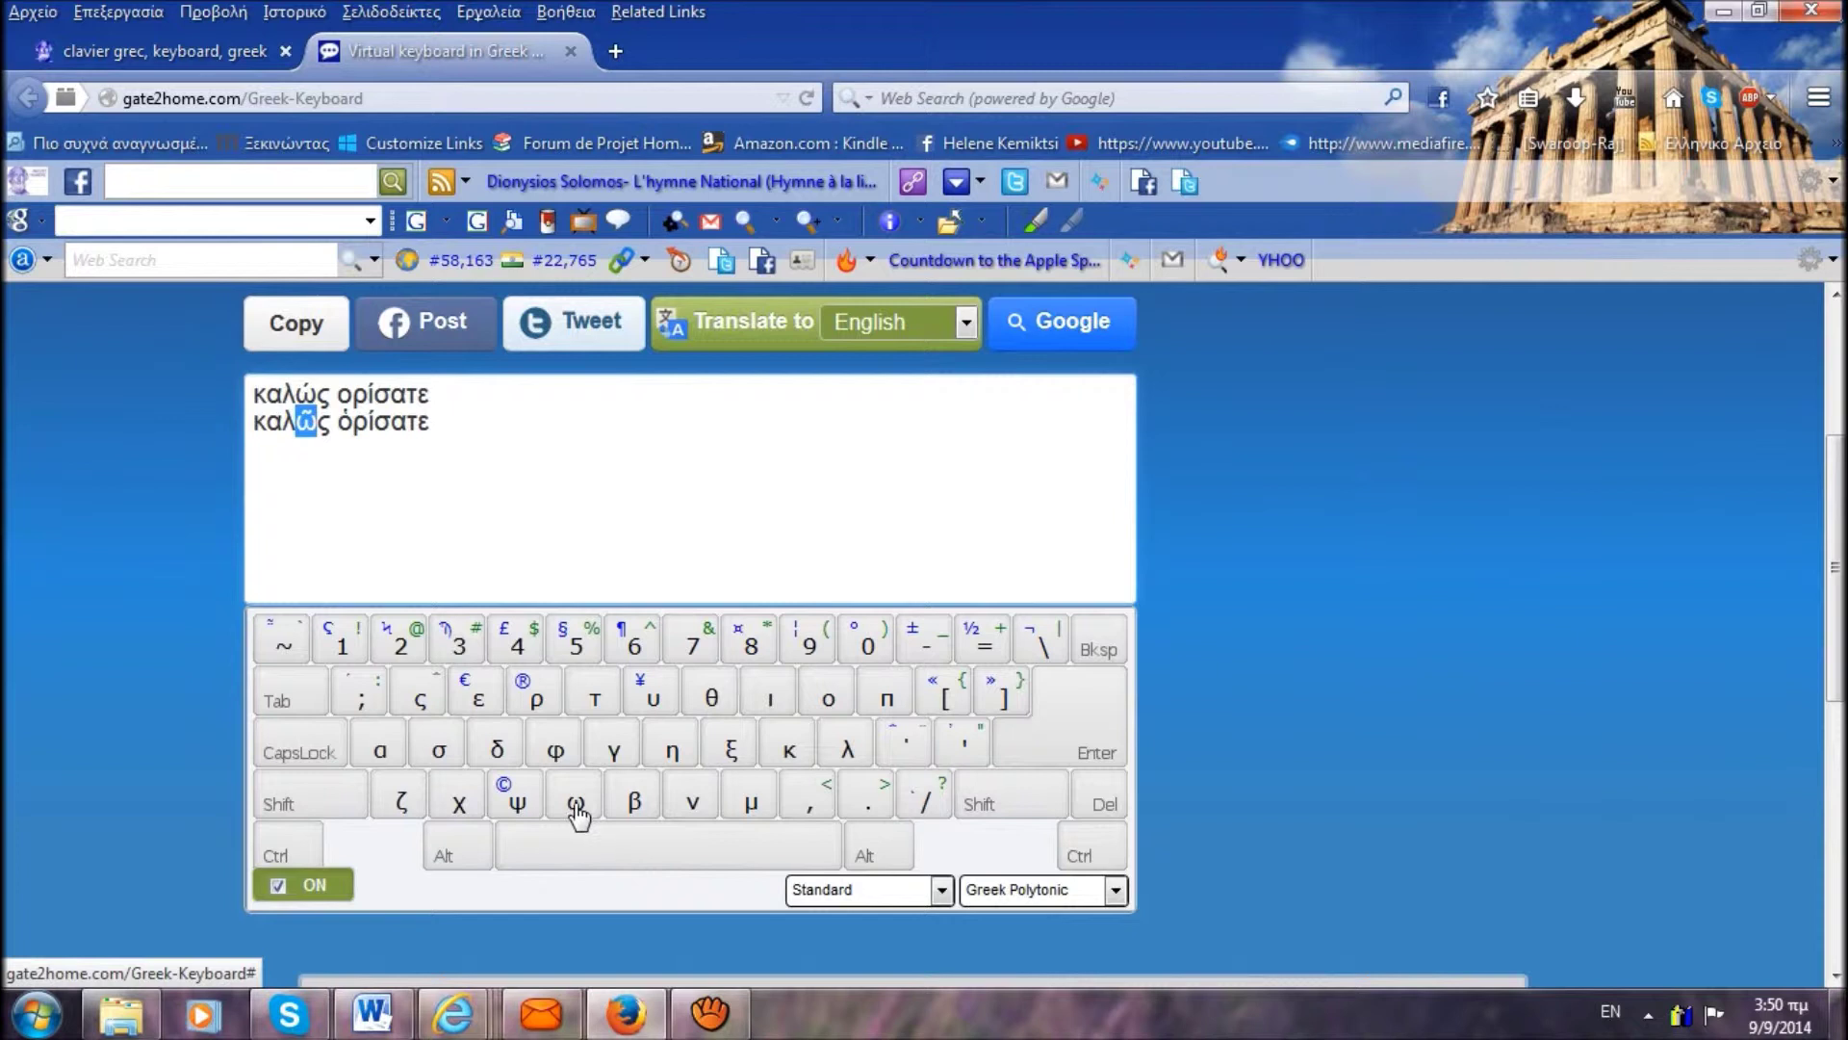
left_click(439, 435)
left_click_drag(376, 423, 367, 424)
left_click(689, 470)
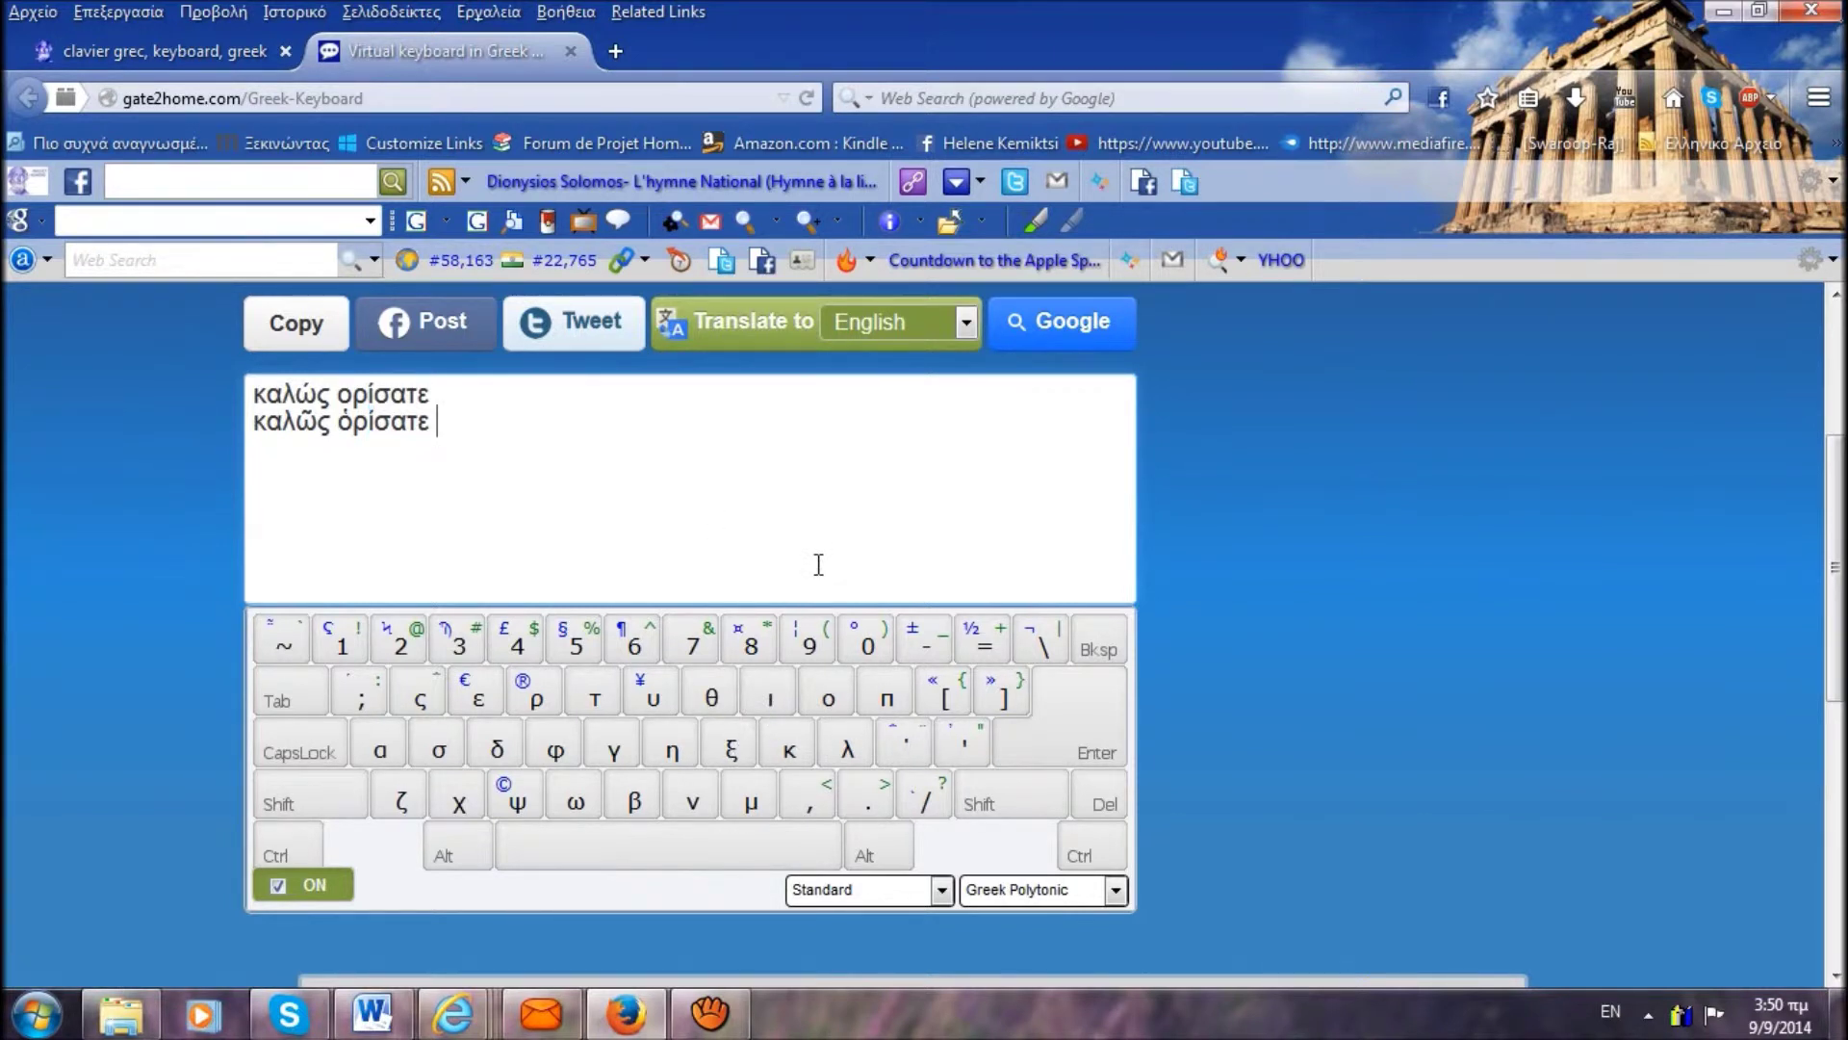
Add a third line with the polytonic word "ὄρθιος"
key("Return")
type("ὄ")
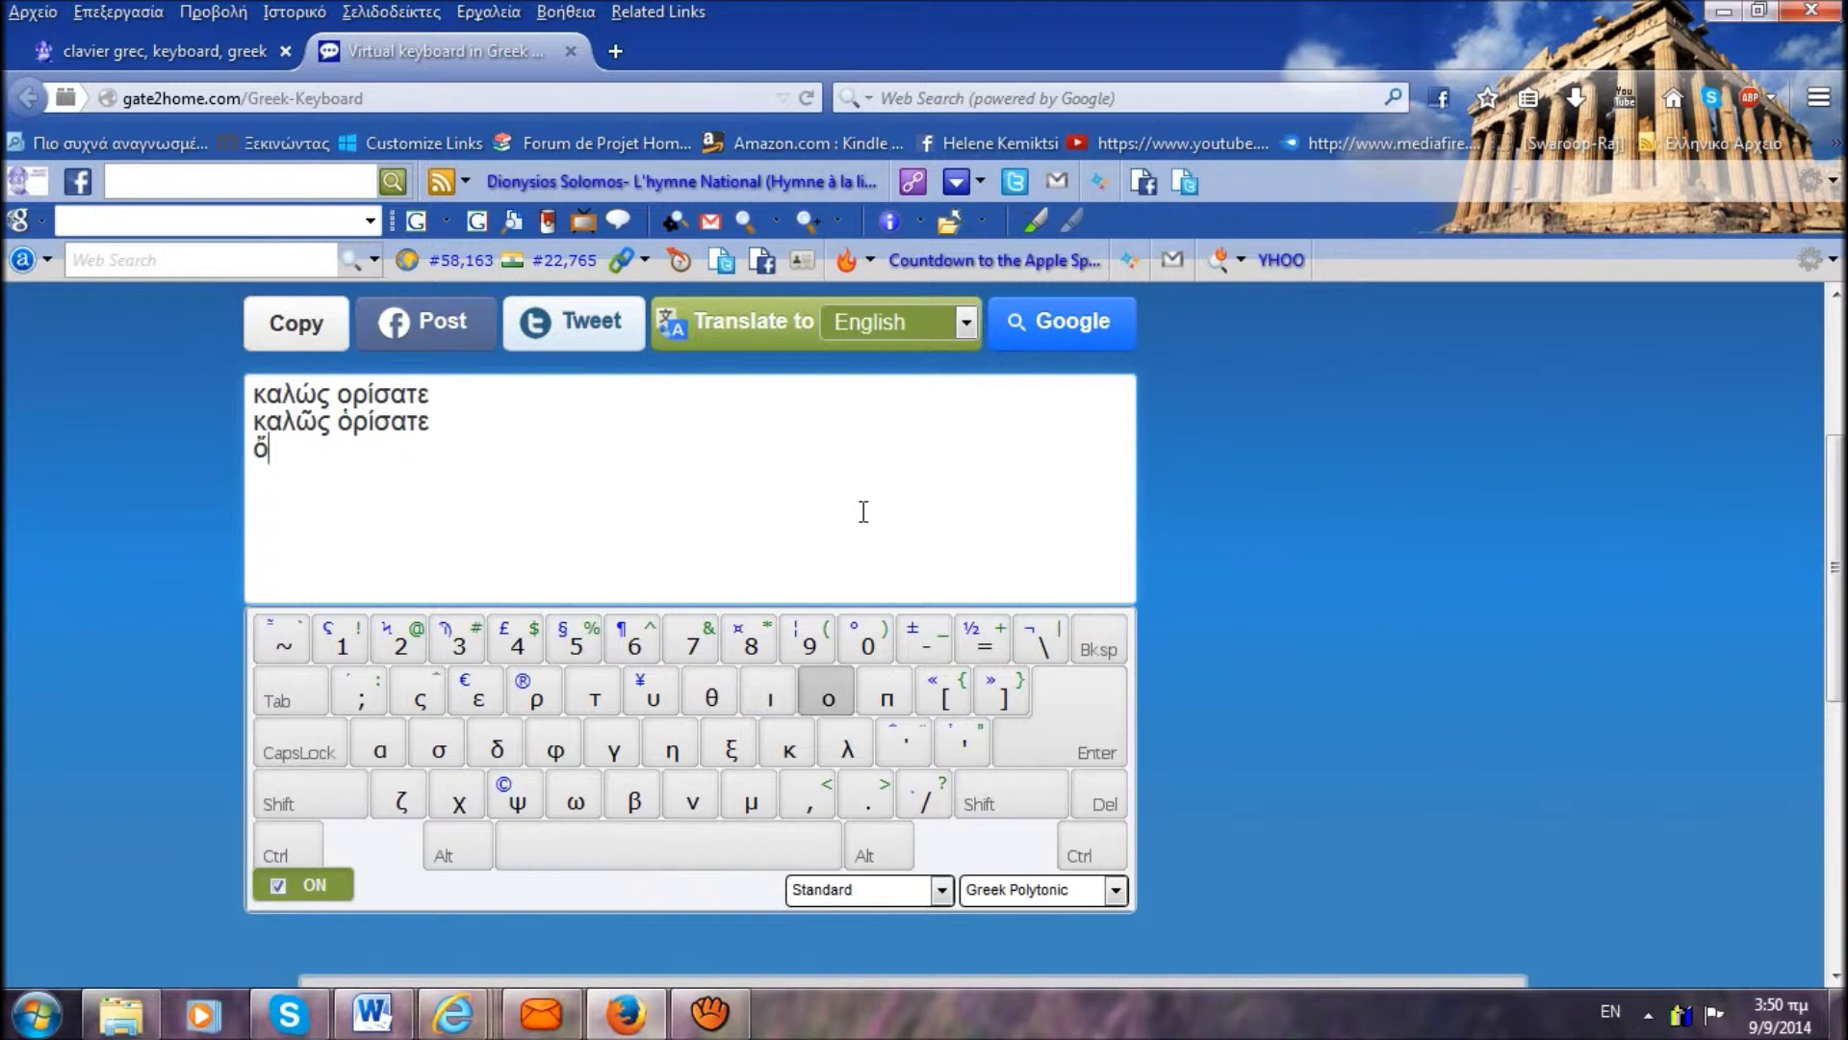
type("ρ")
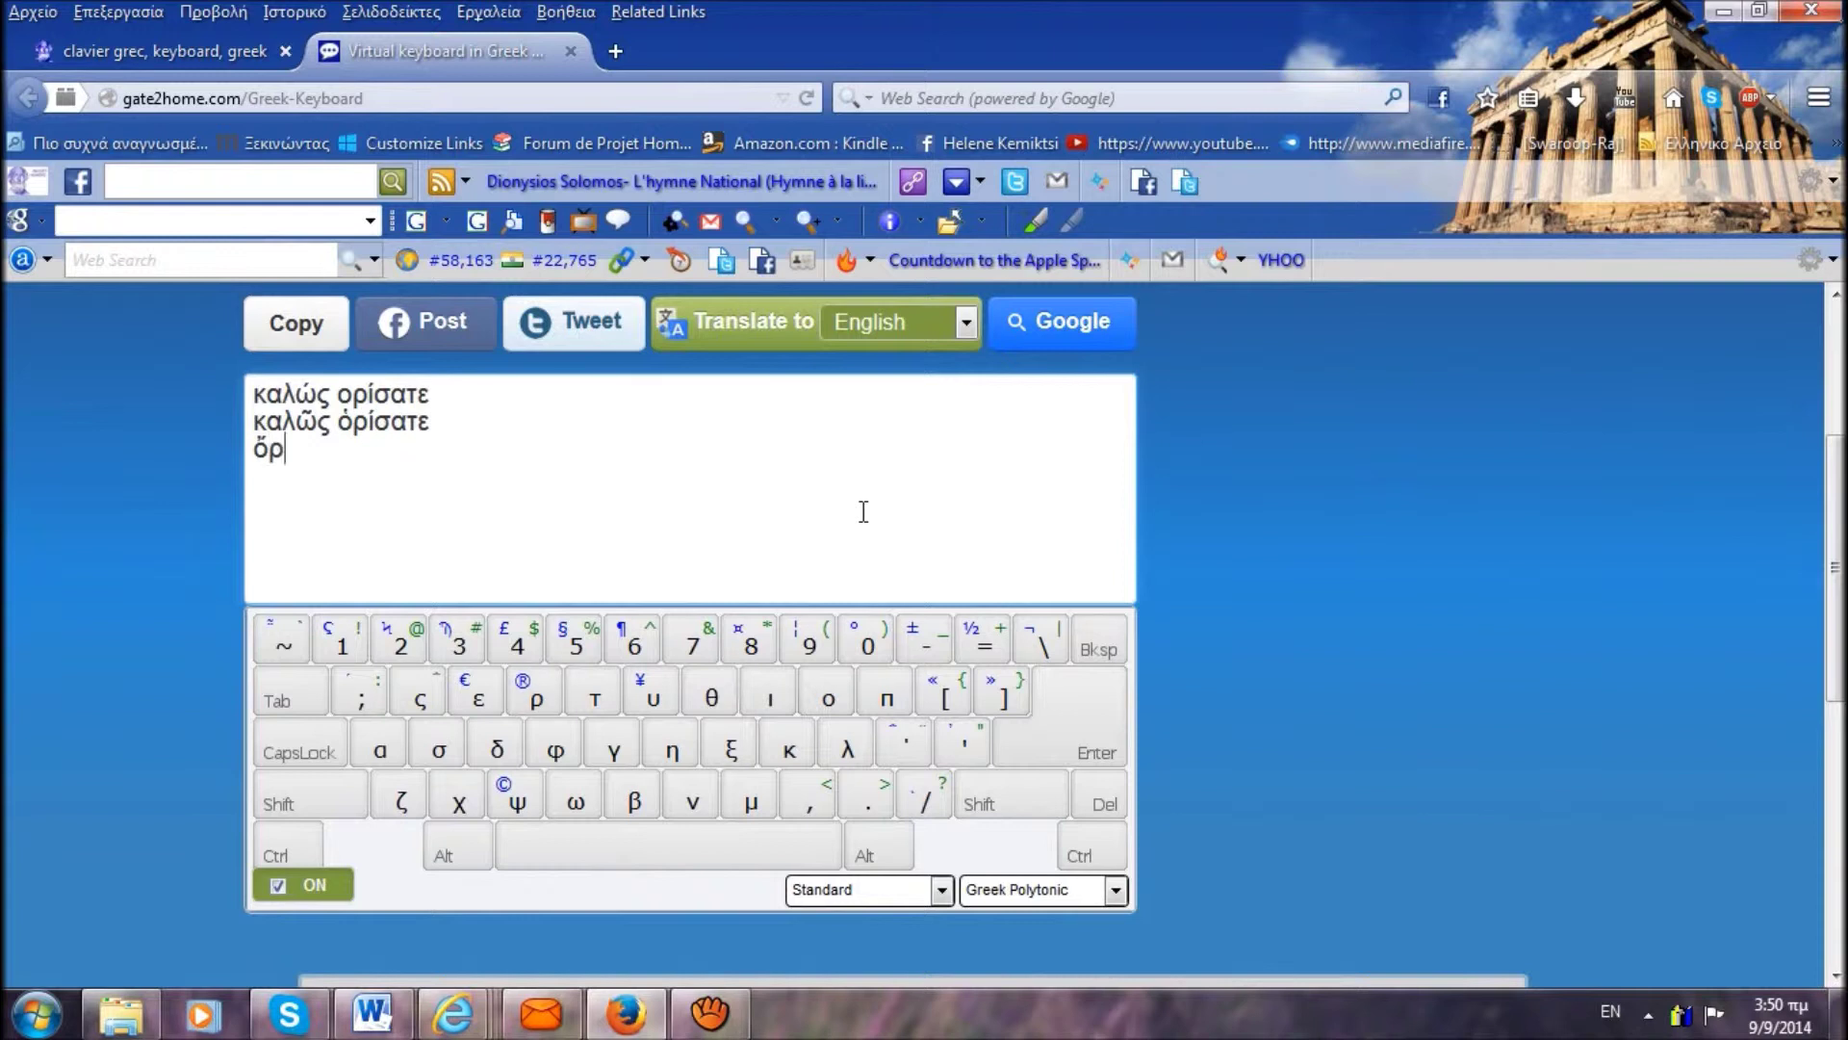
type("θιος")
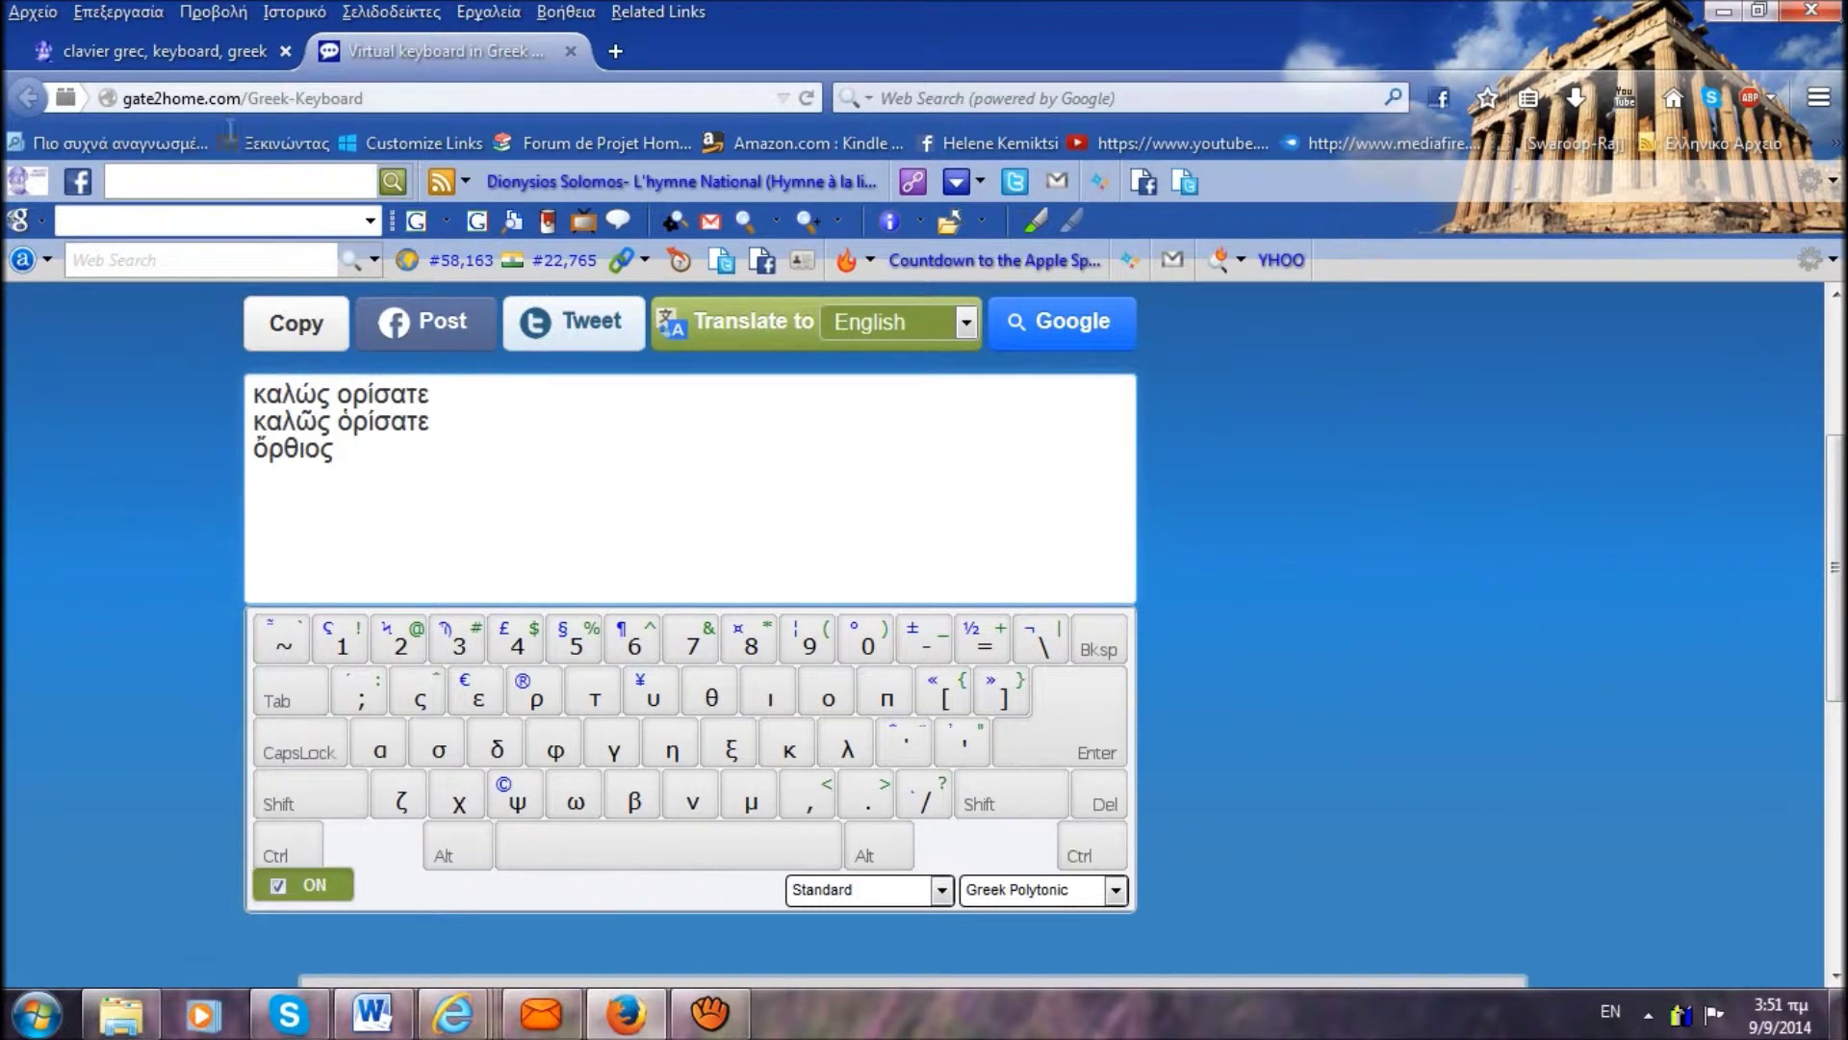
Open the Projet Homère home page in a new tab and browse the grammar books in Section2-grammaire-cours
left_click(130, 43)
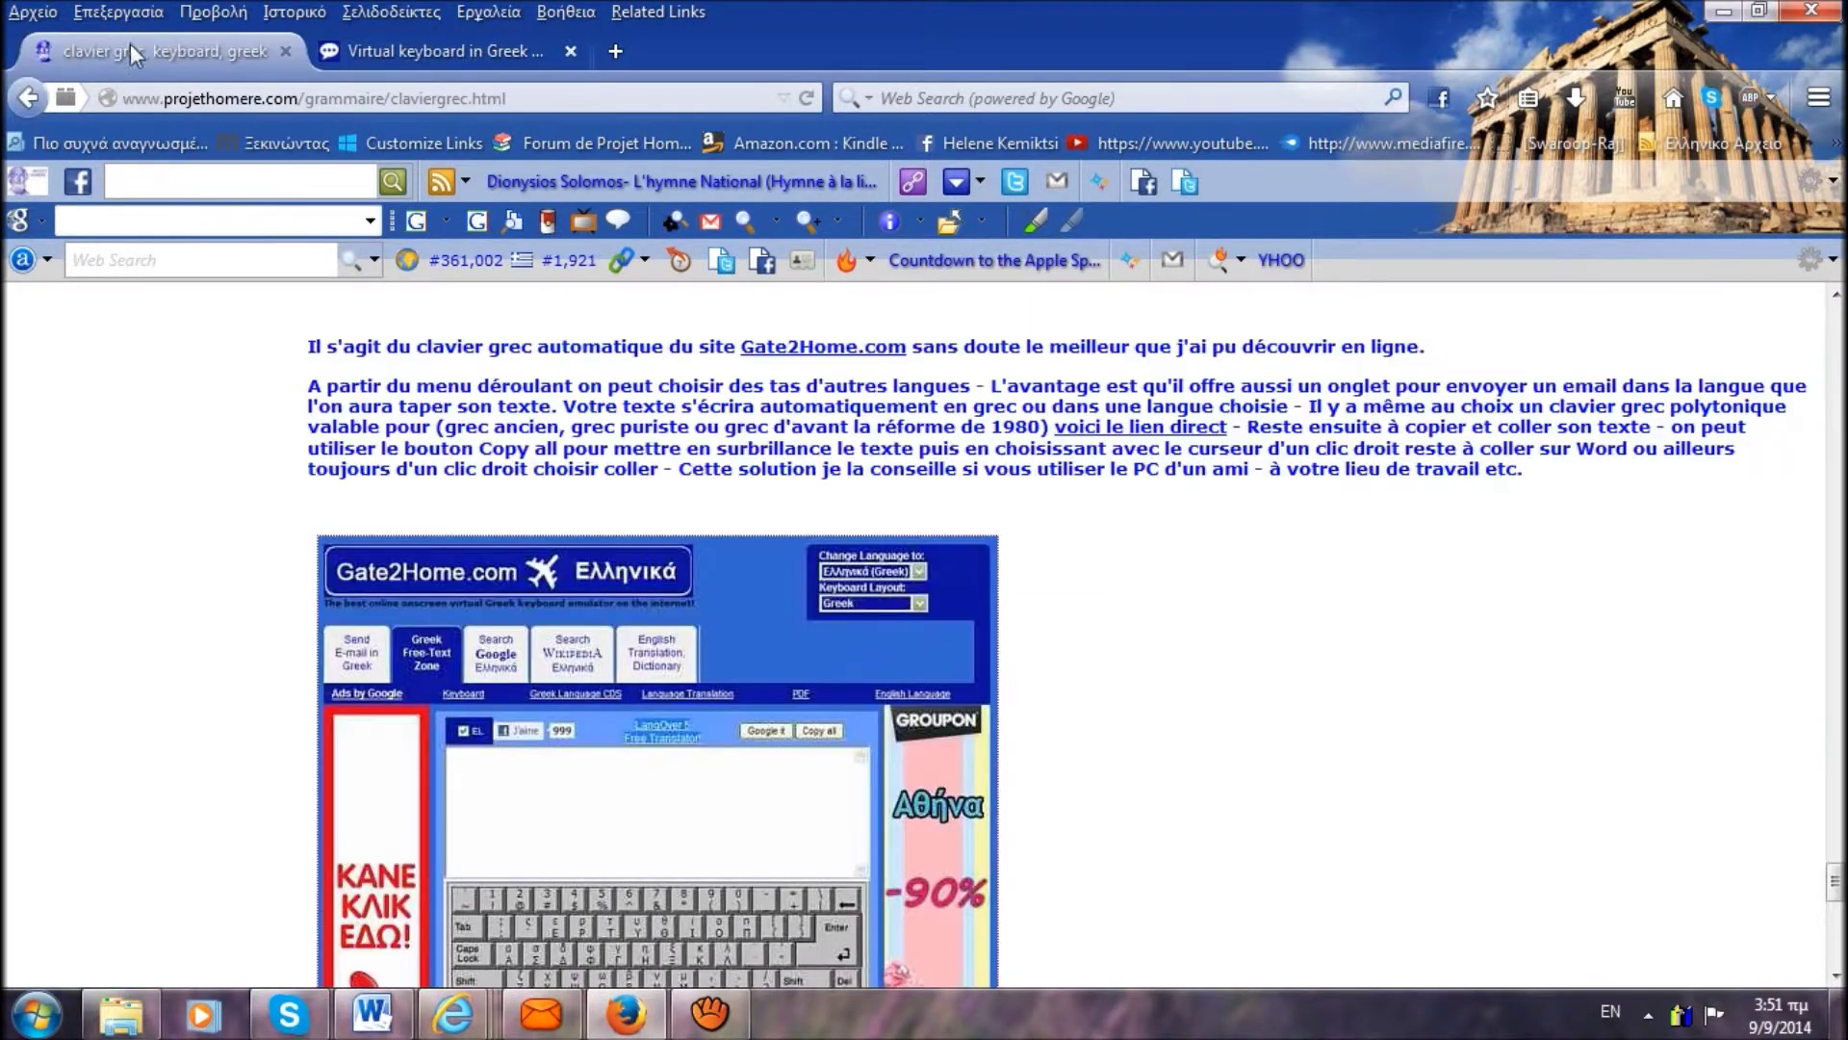
left_click(626, 601)
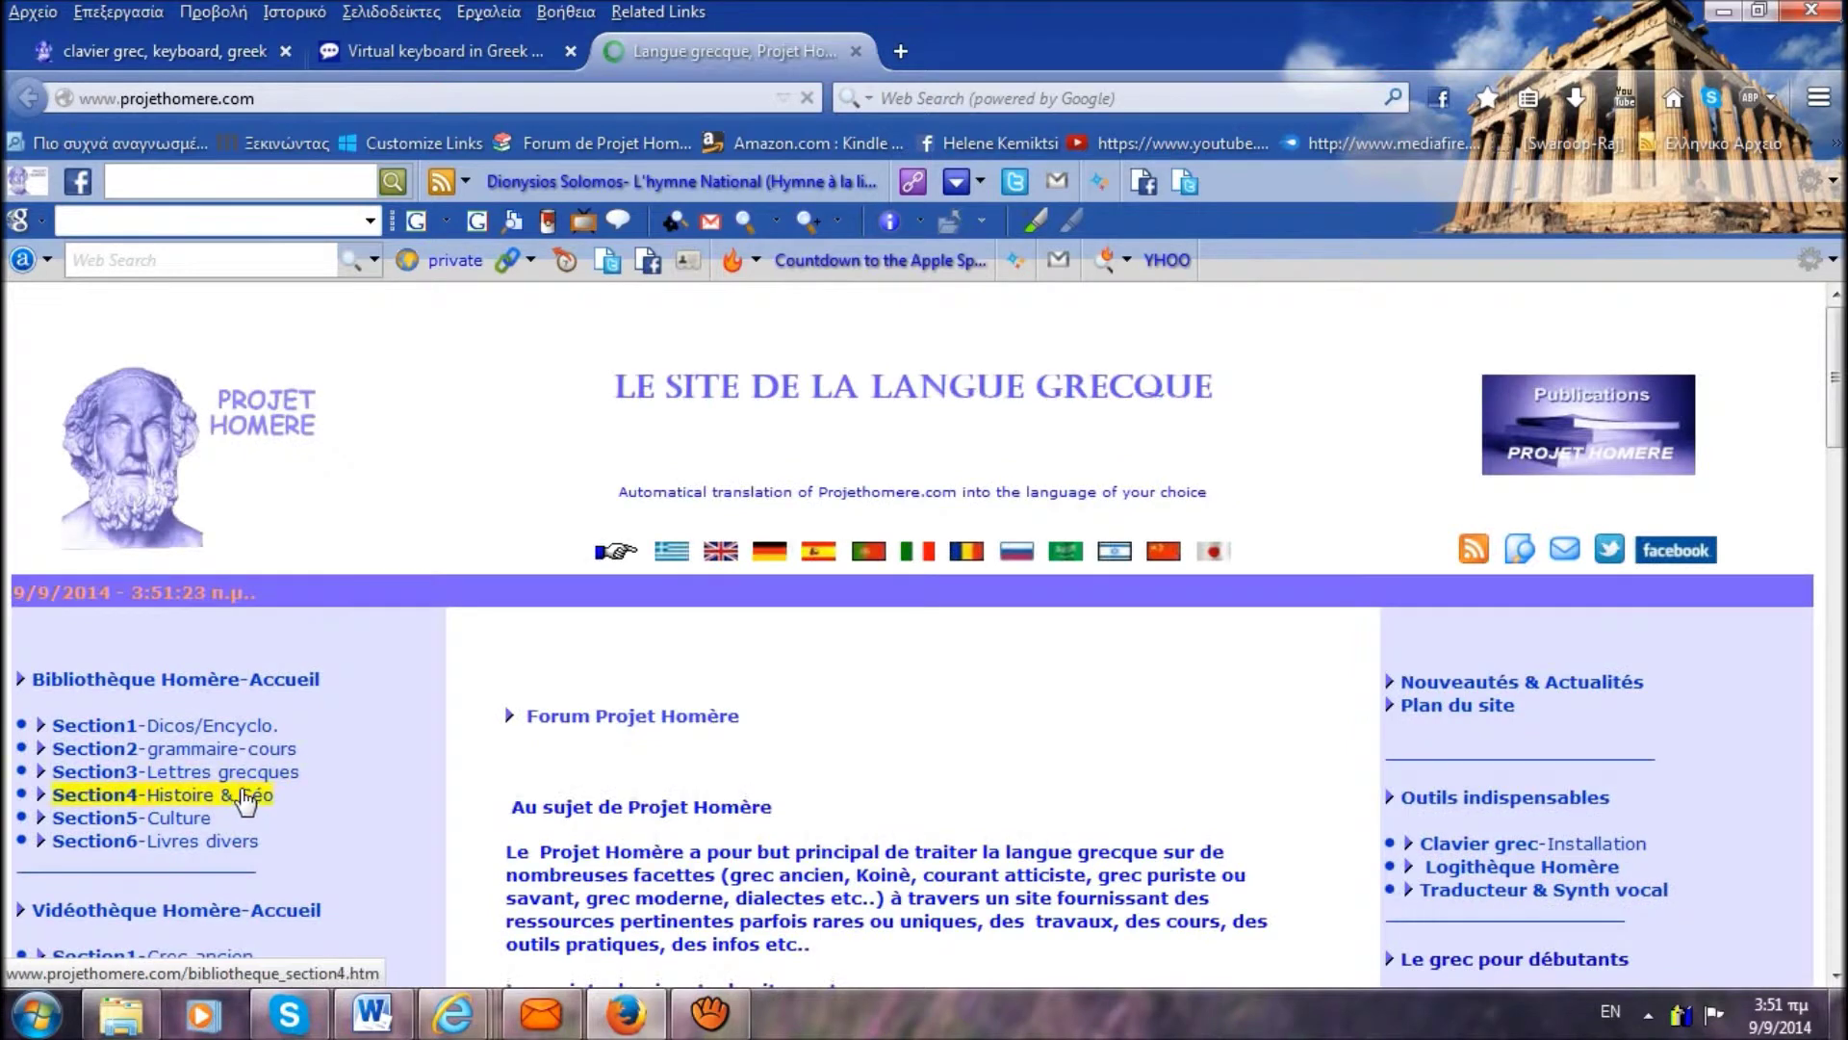
left_click(102, 751)
scroll(1006, 635, "down", 10)
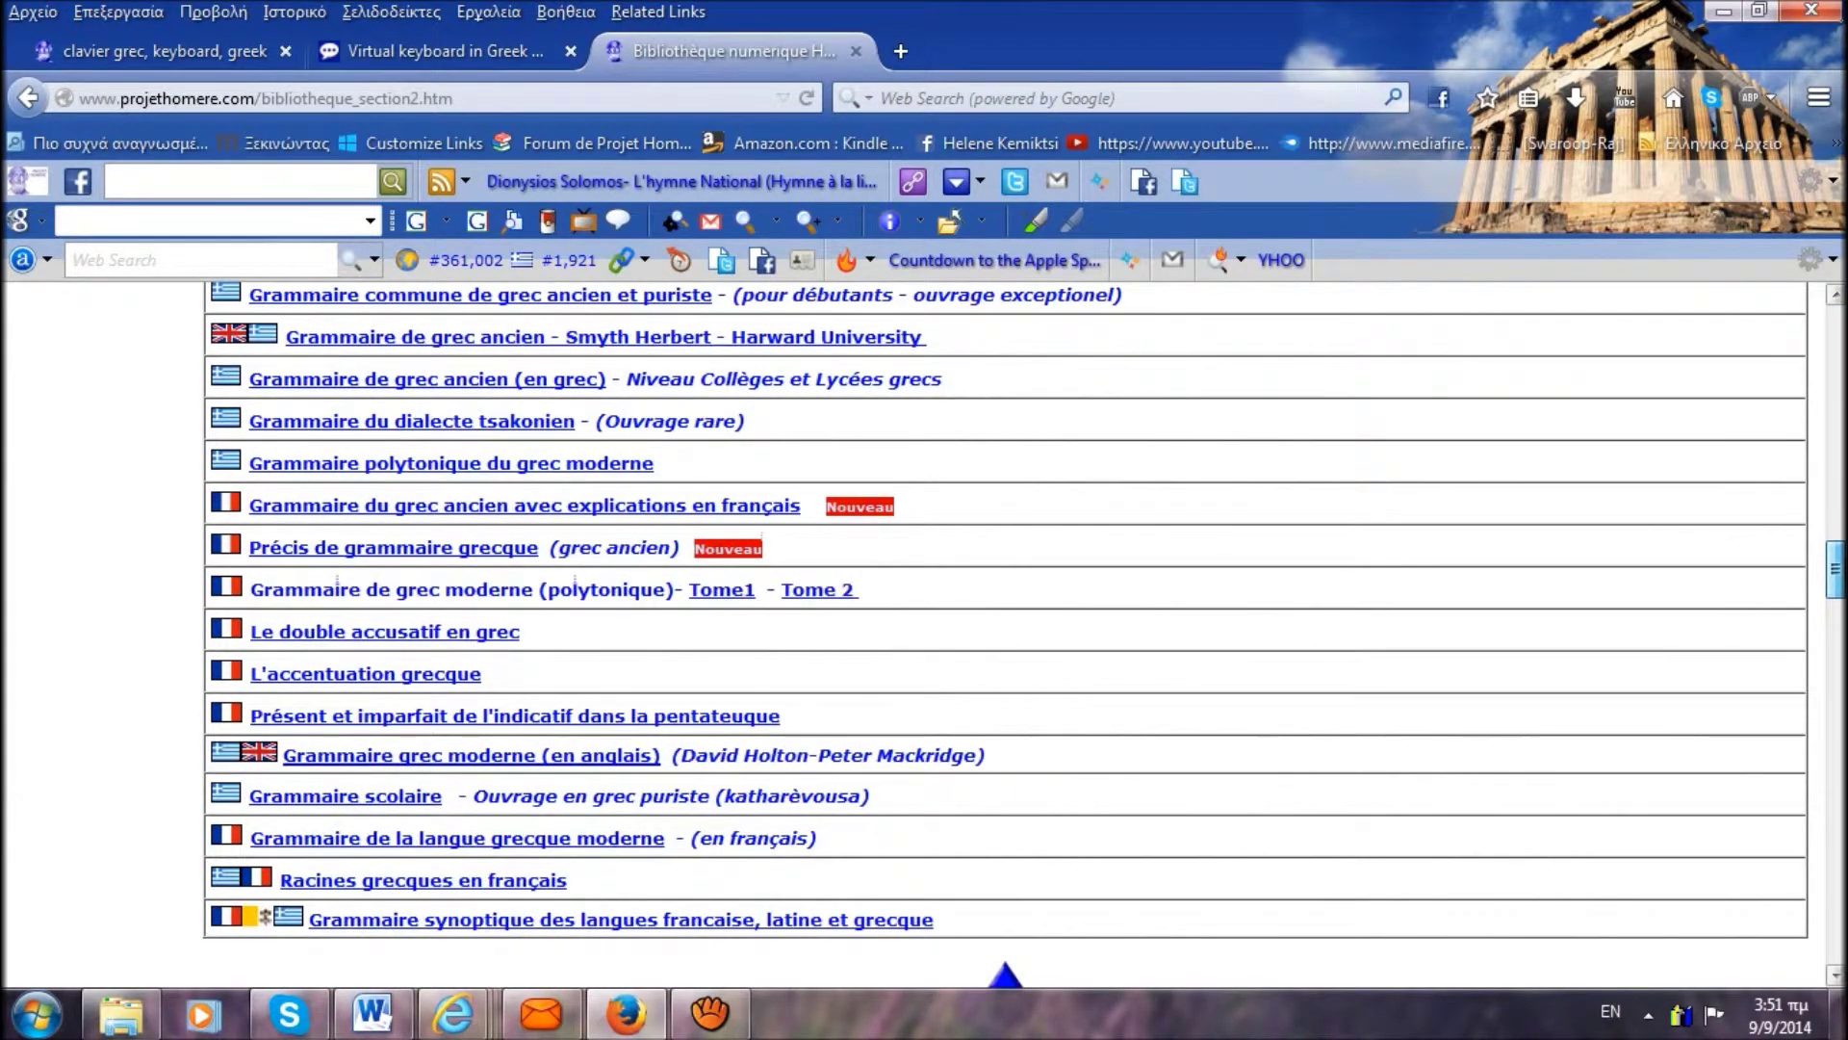
left_click_drag(1836, 569, 1836, 568)
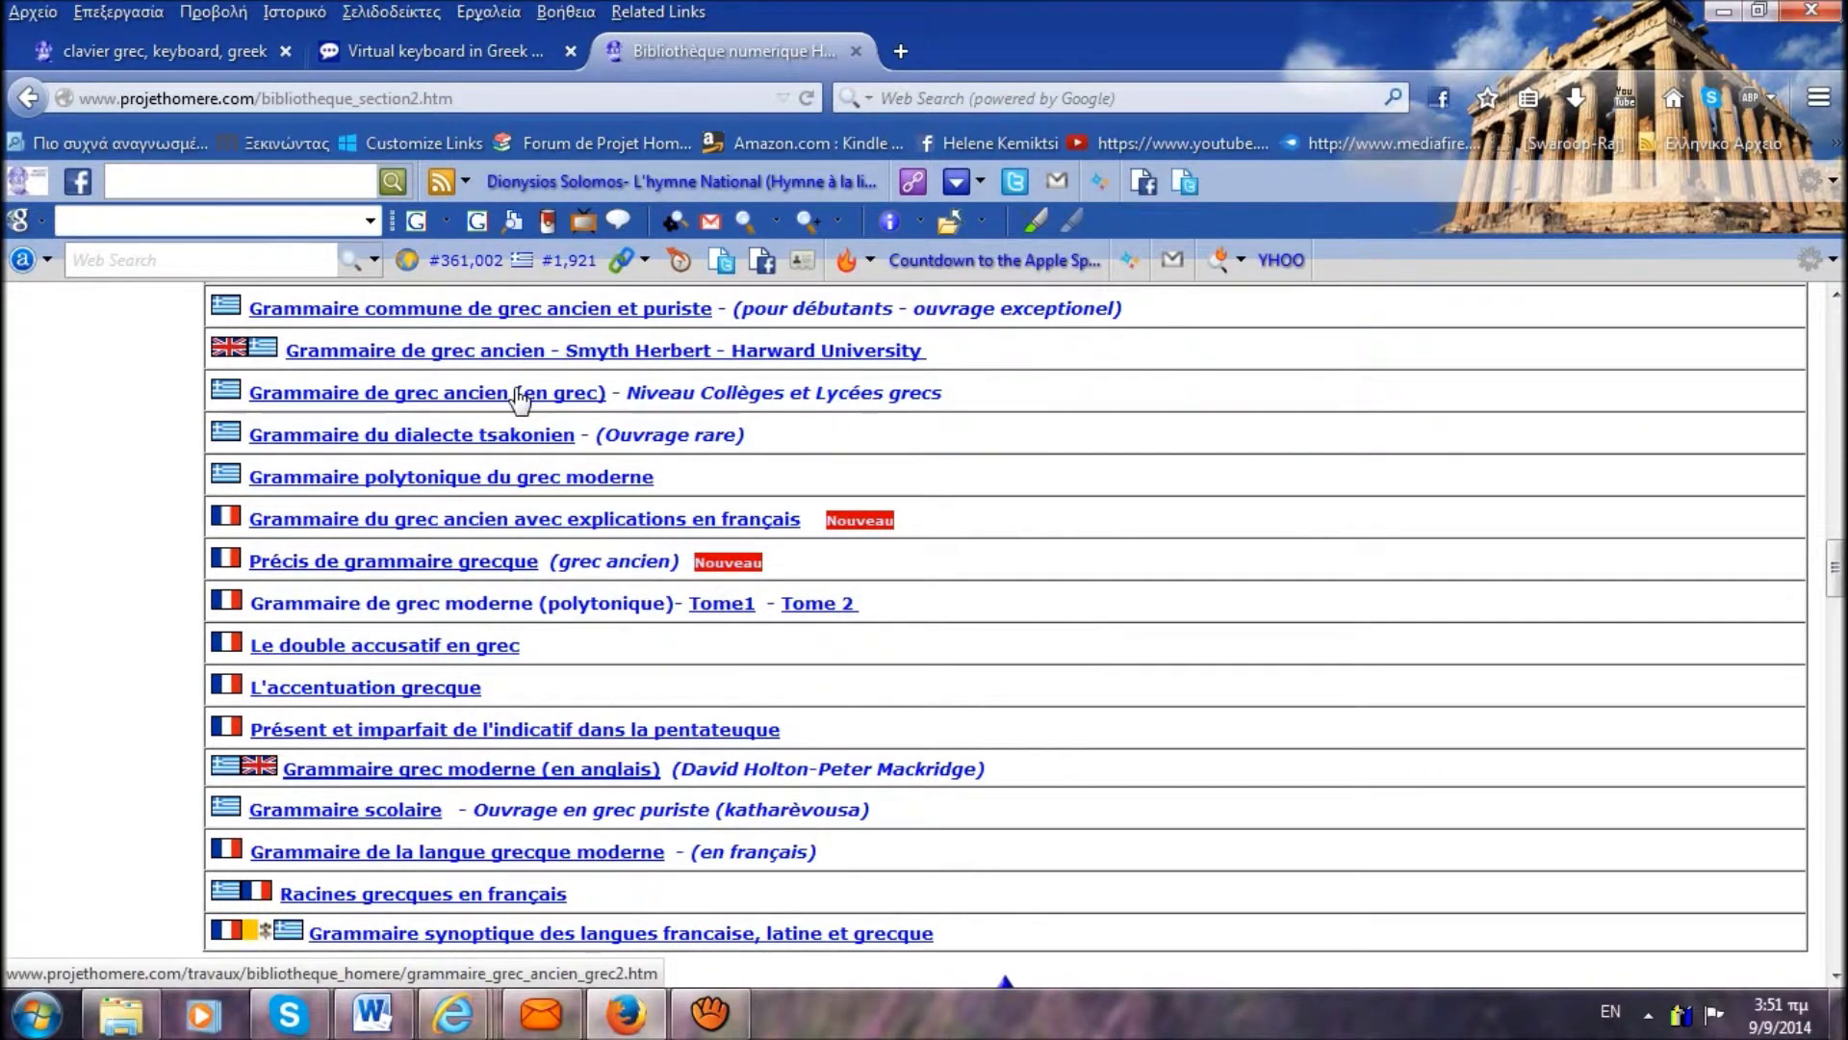
Open the Précis de grammaire grecque (grec ancien) from the grammar list, look through its contents and close it
left_click_drag(1836, 584, 1835, 568)
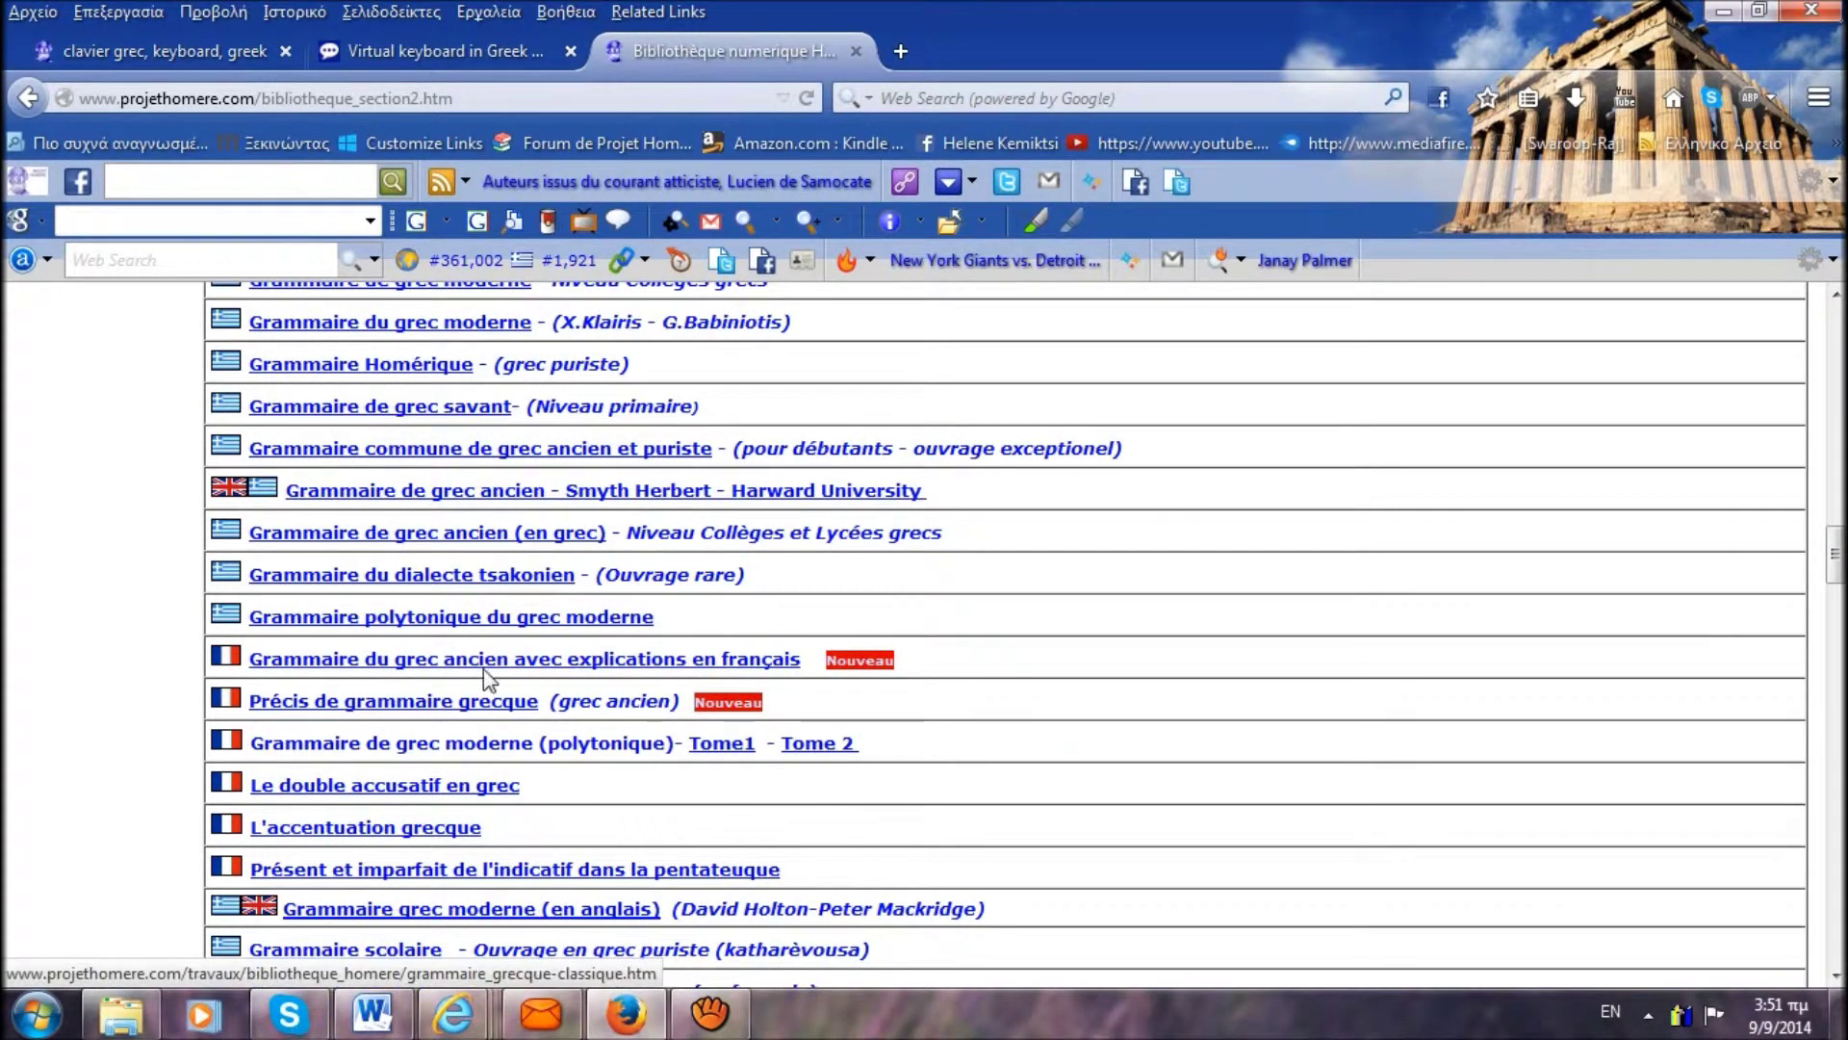
left_click(438, 703)
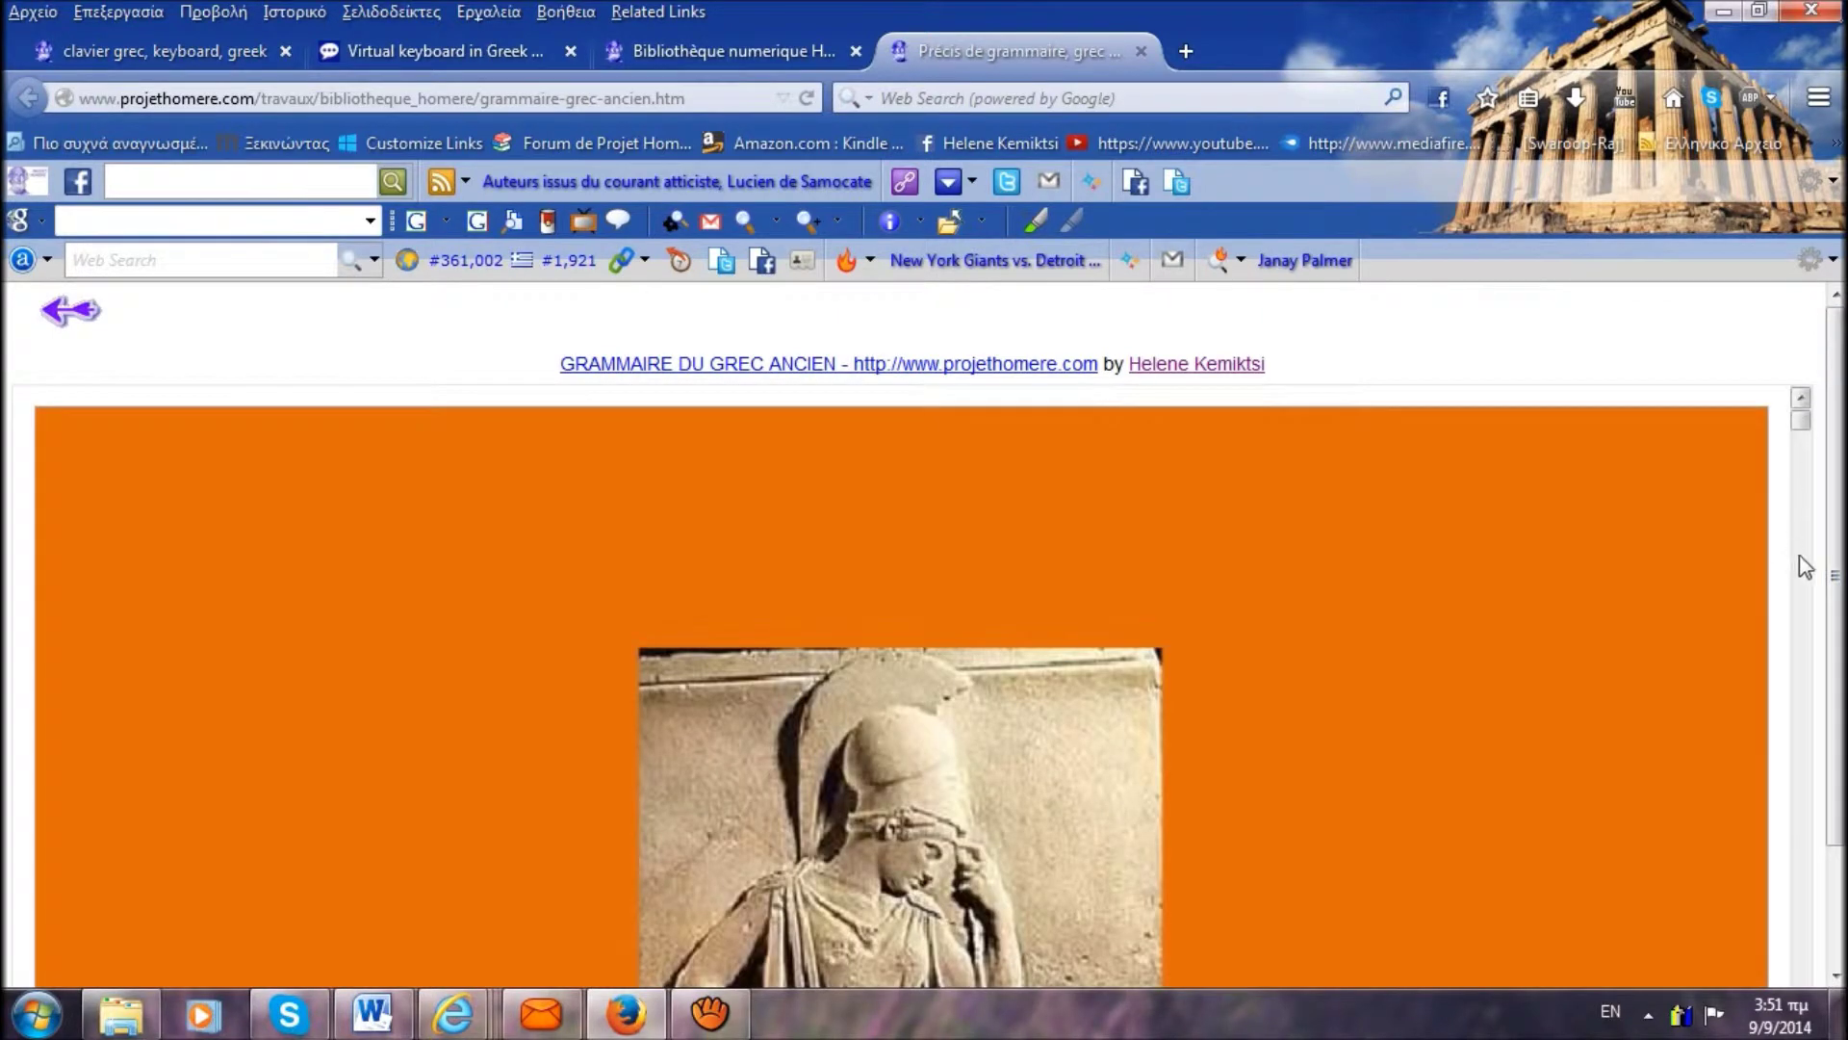
scroll(1799, 554, "down", 8)
scroll(1806, 569, "down", 10)
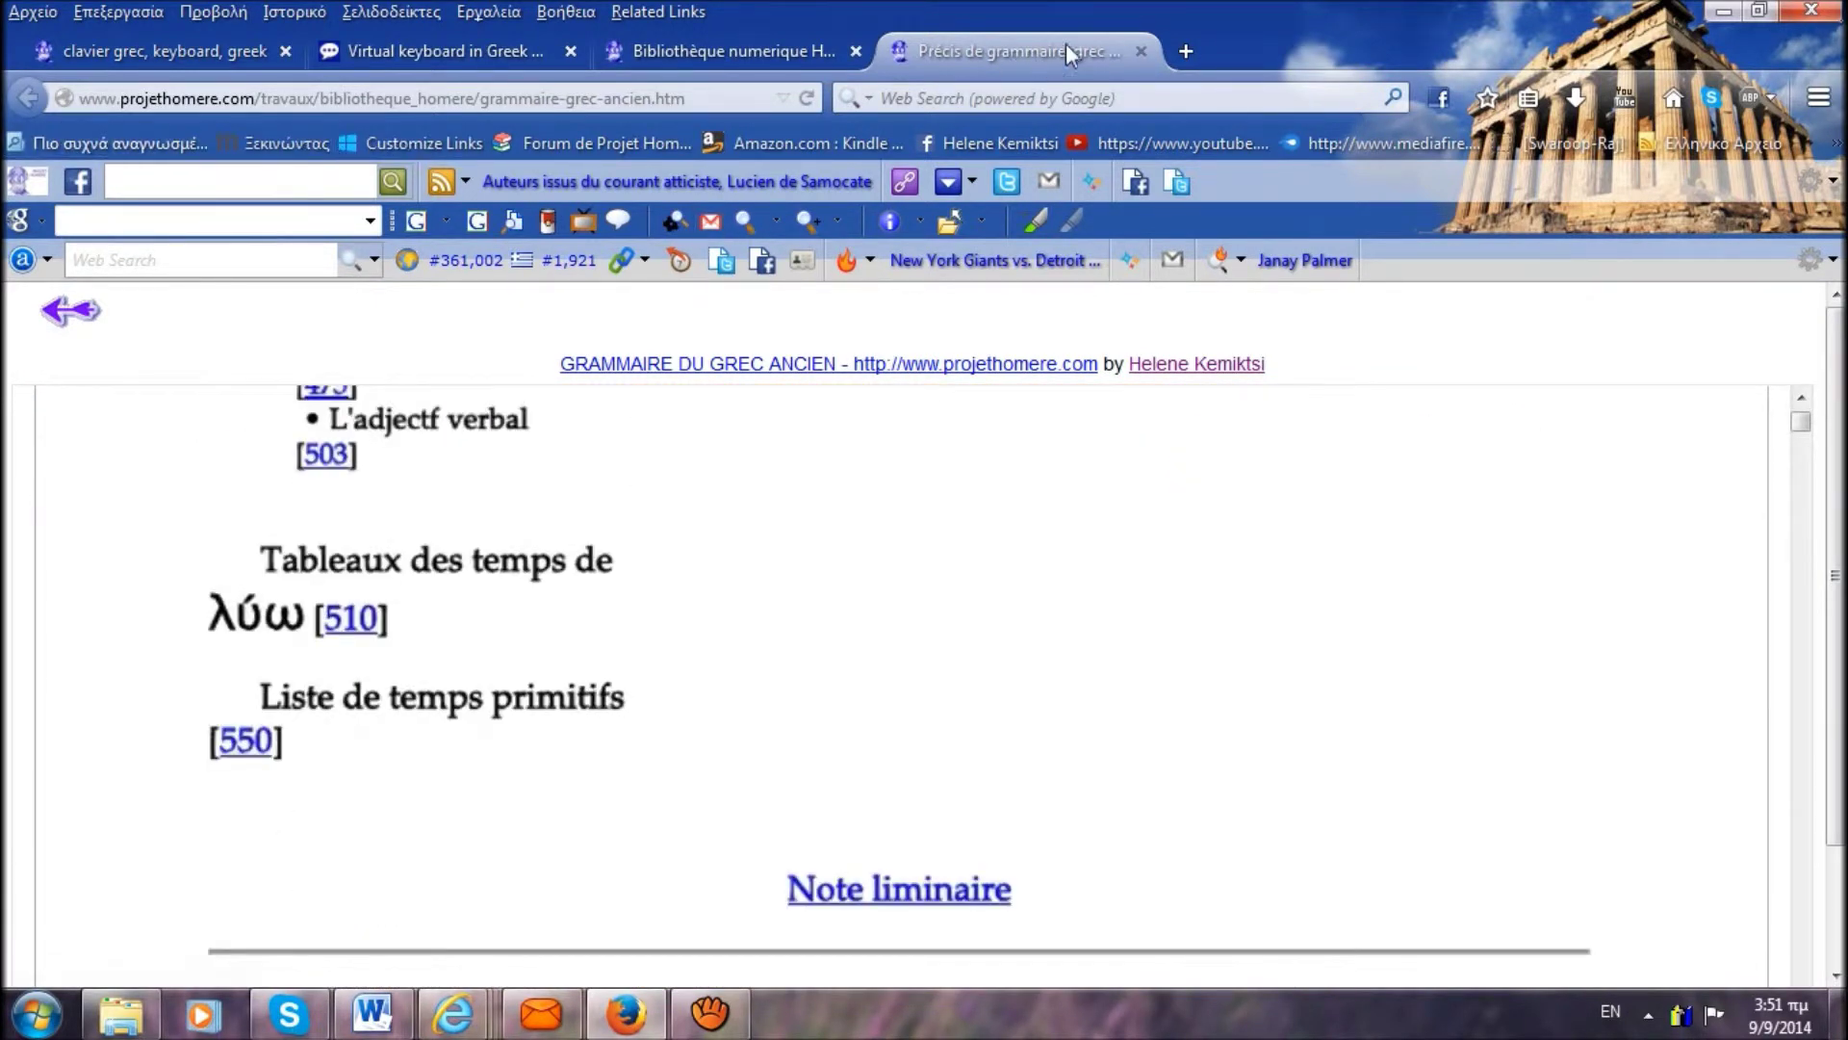
left_click(1142, 48)
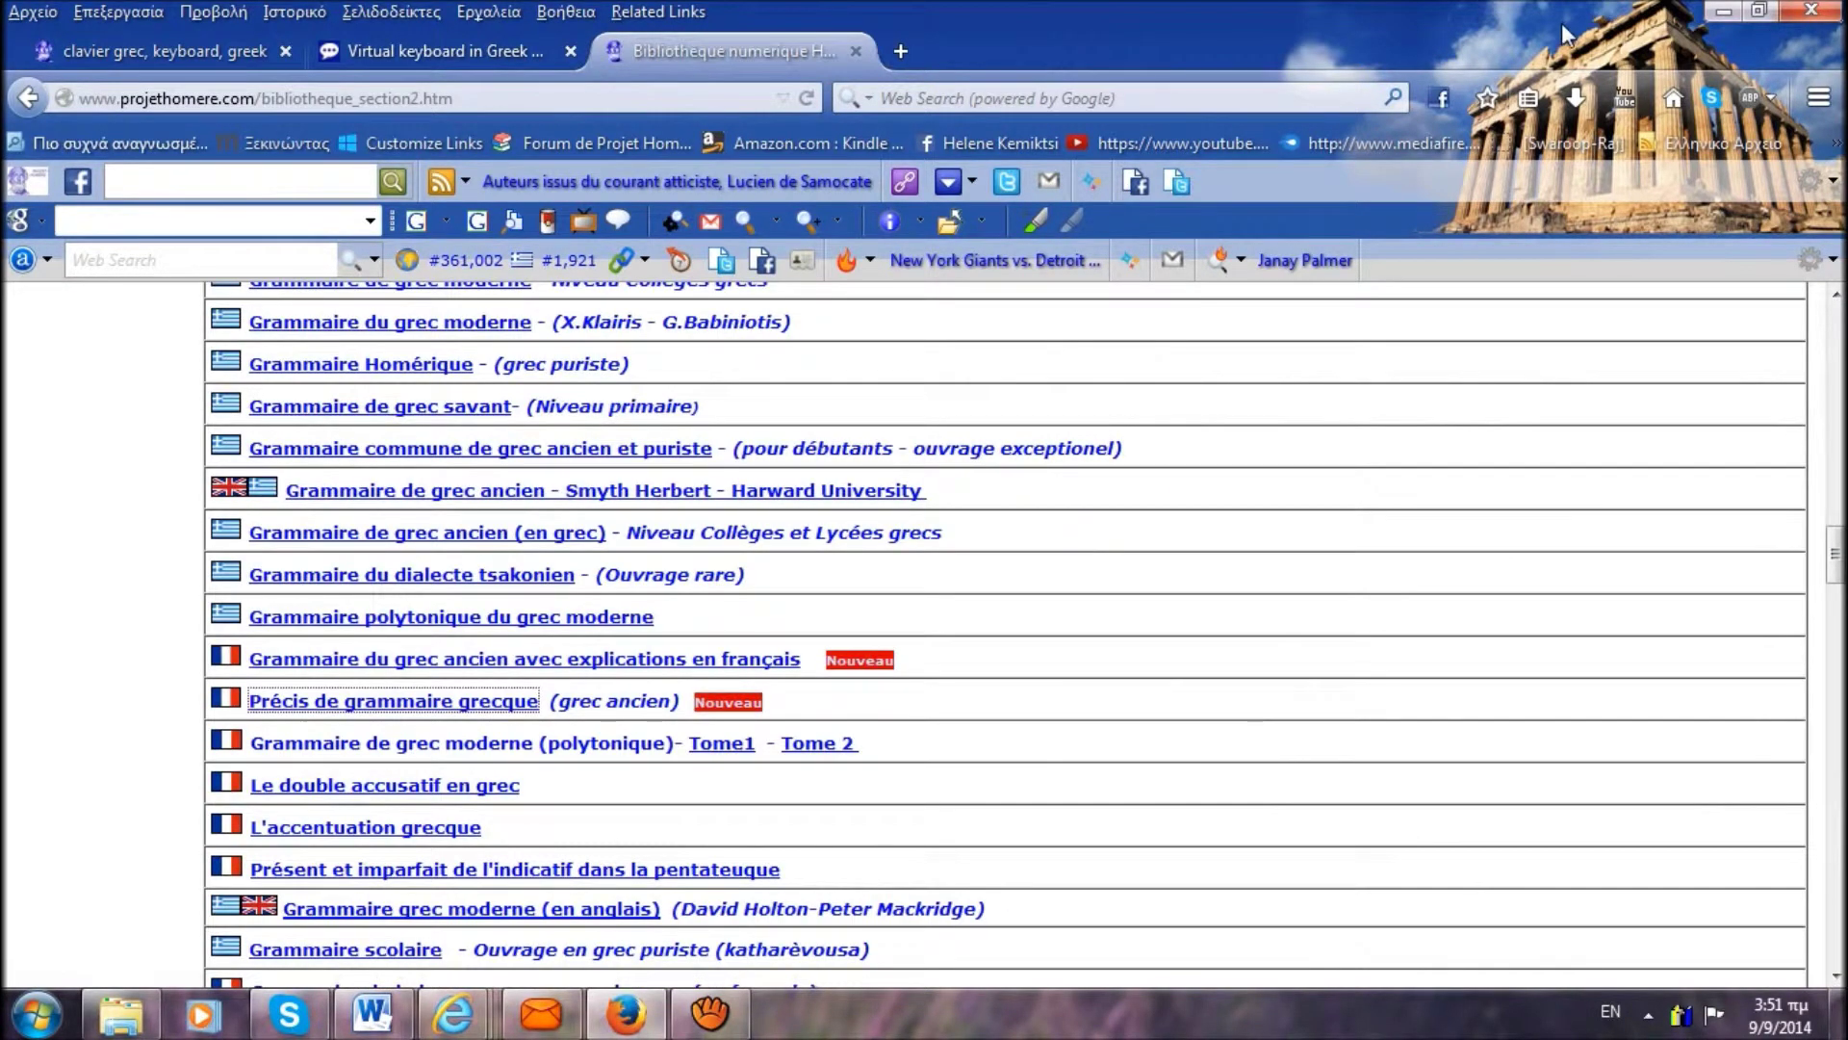
Review the Projet Homère Greek keyboard page's accent notes and its section on making the keyboard automatic with Windows
left_click(435, 55)
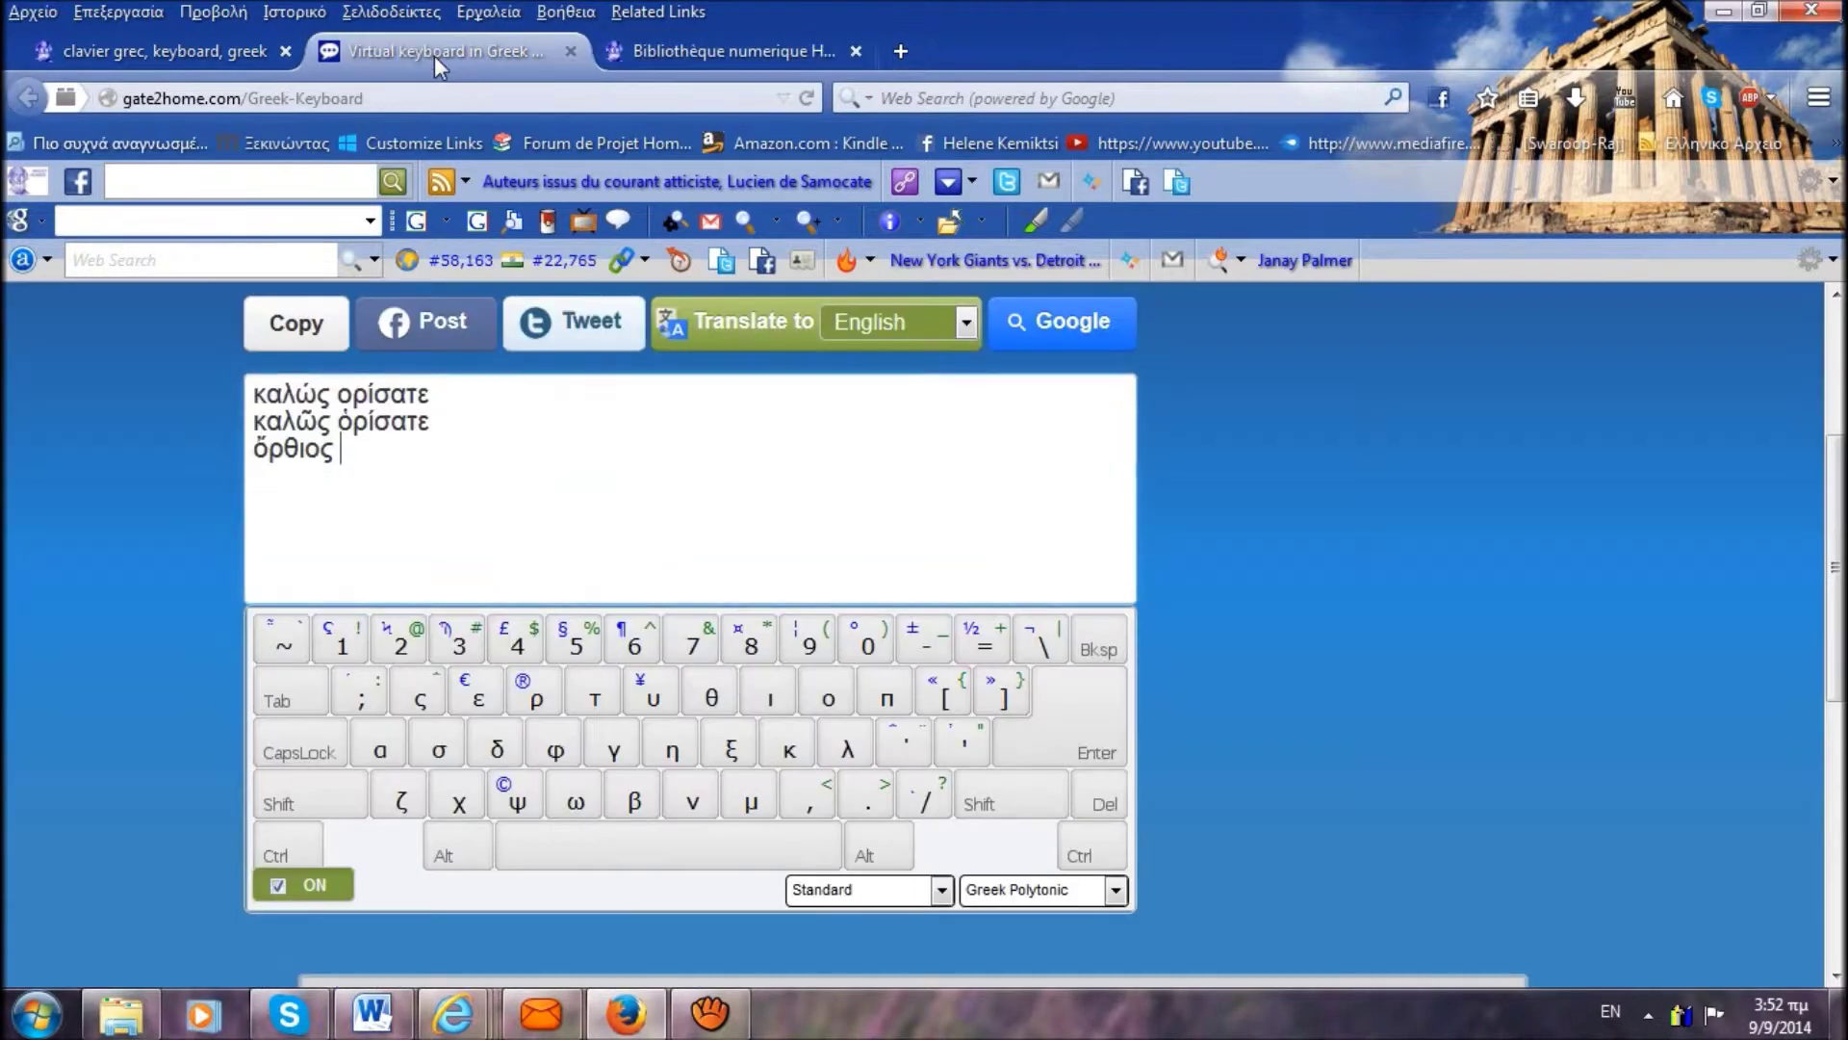
left_click(227, 55)
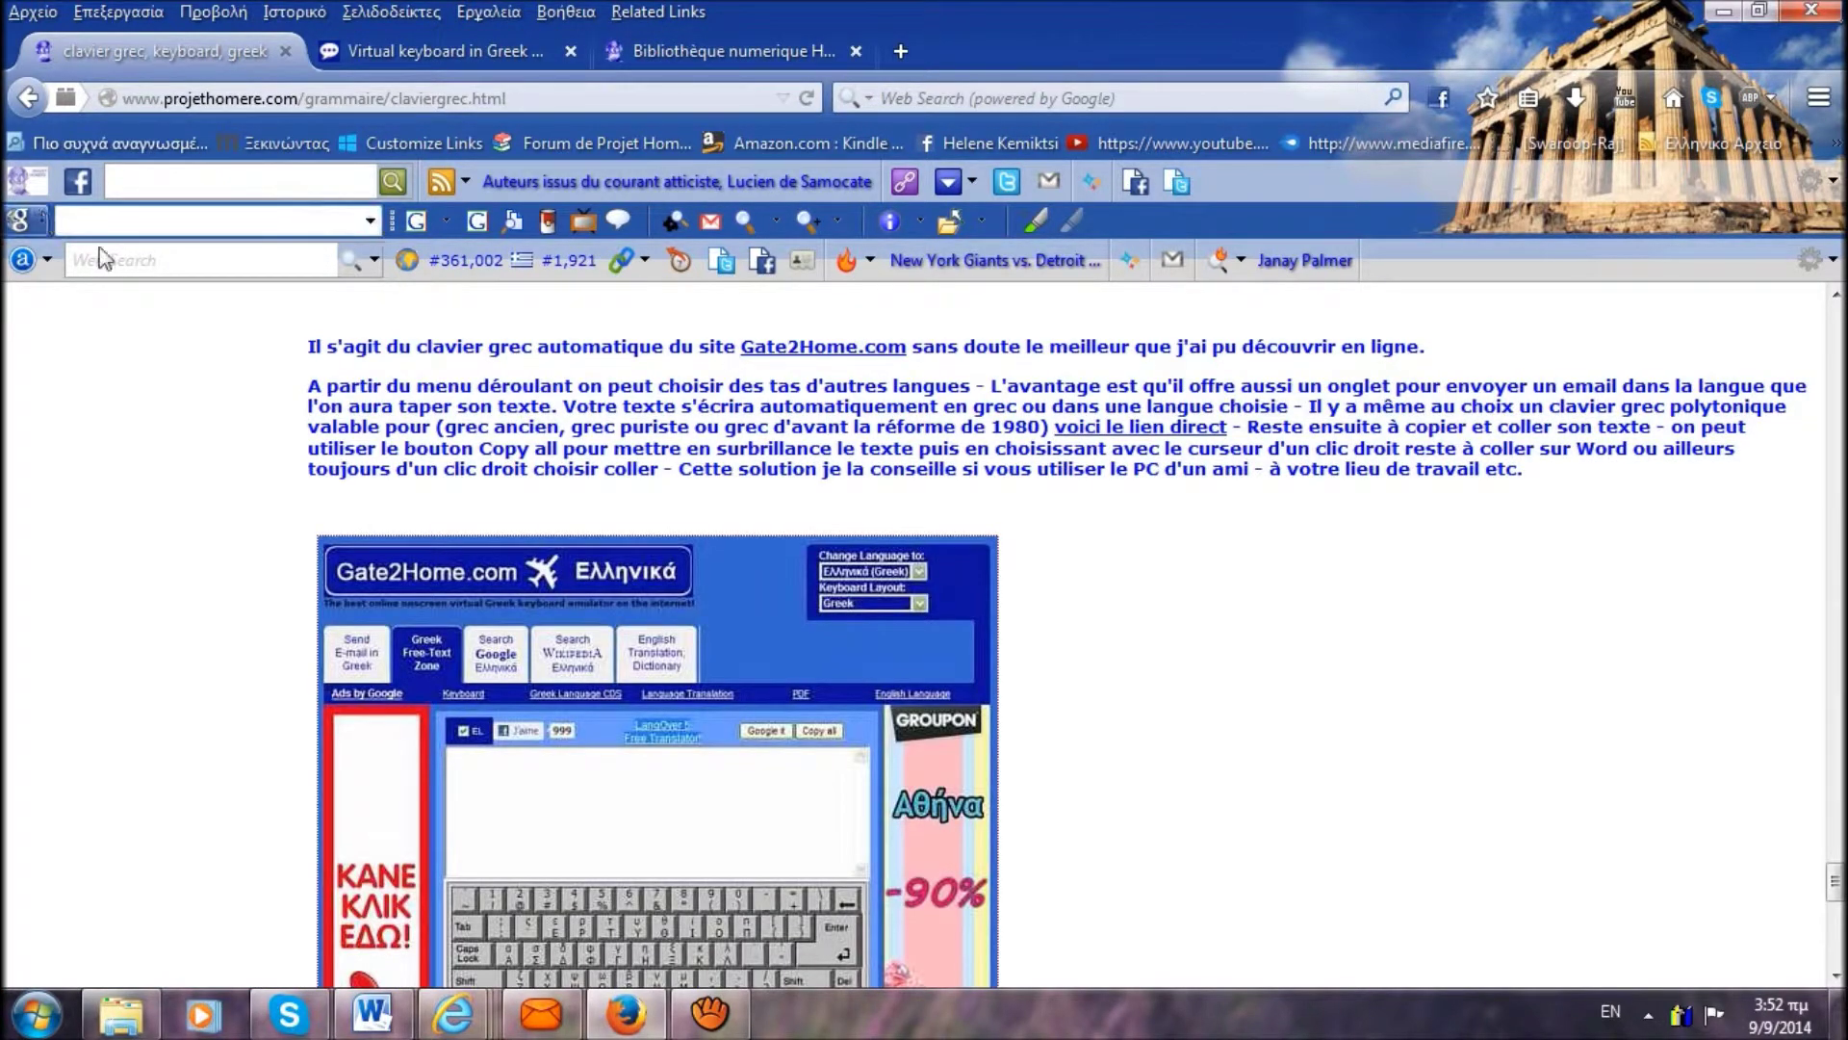
left_click_drag(1834, 880, 1835, 632)
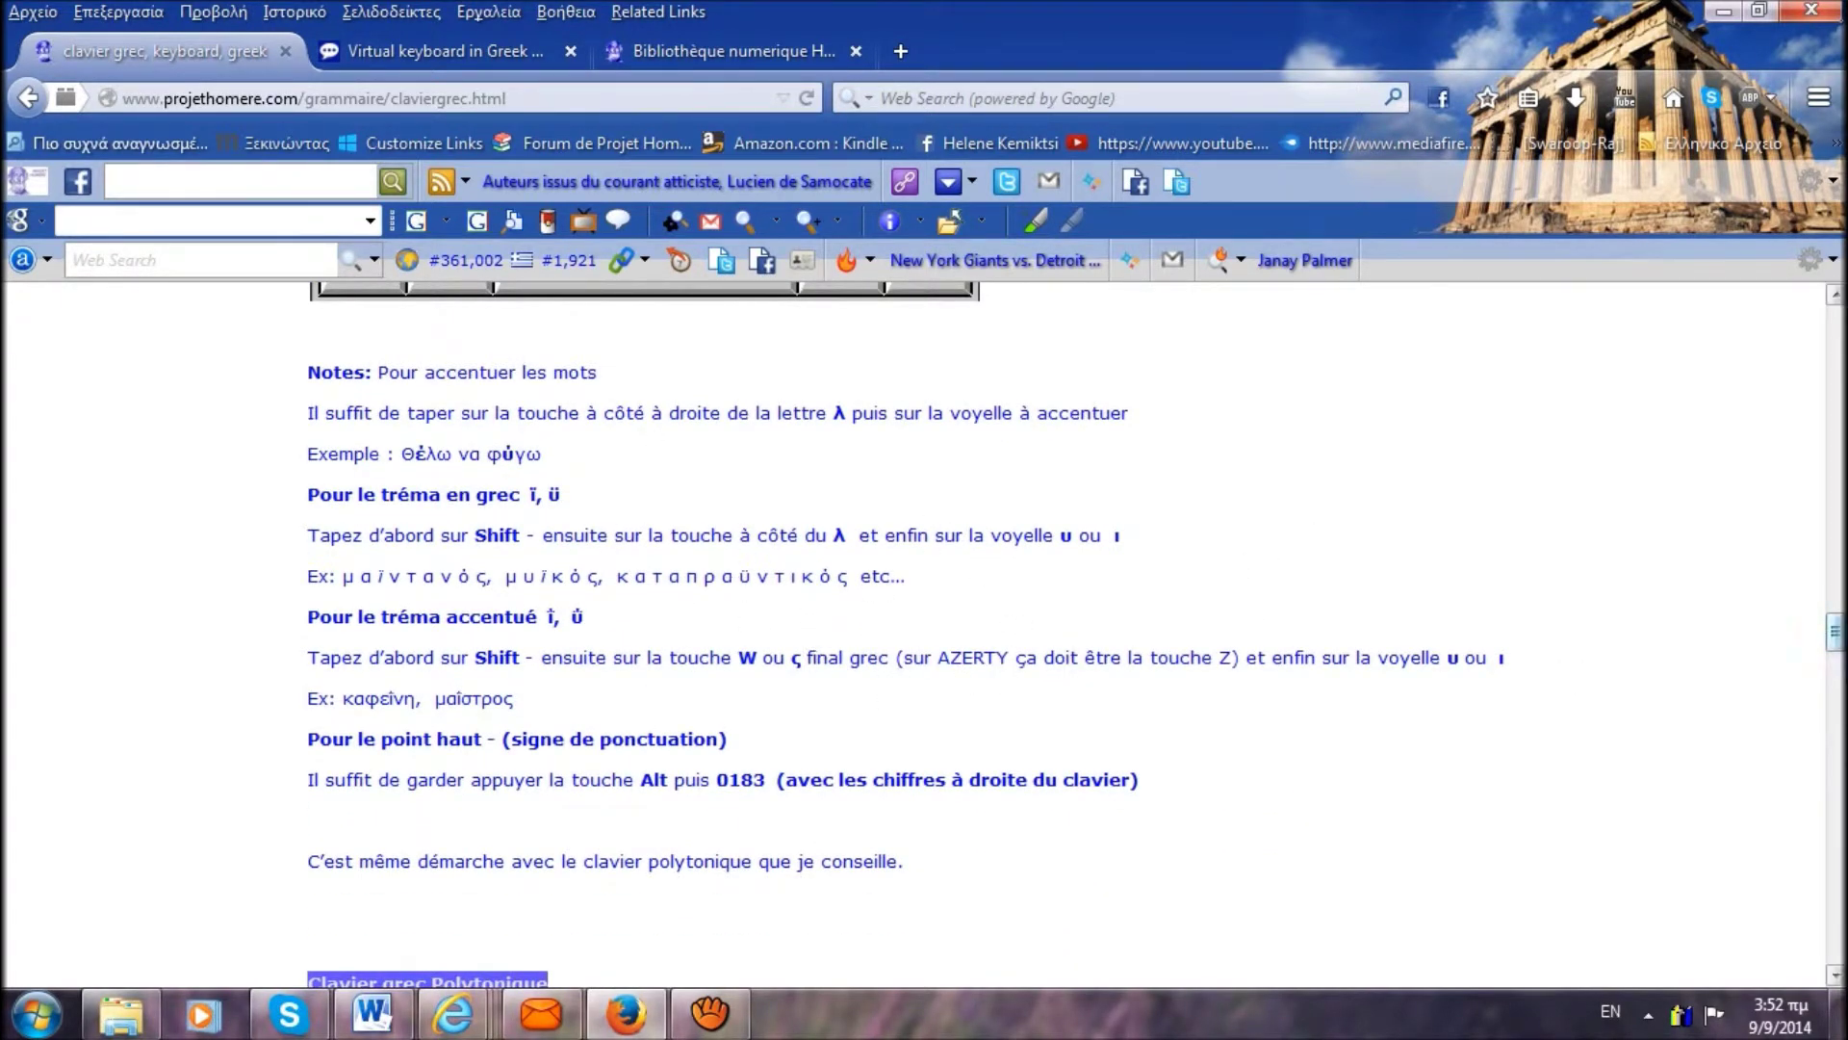
scroll(1835, 635, "down", 20)
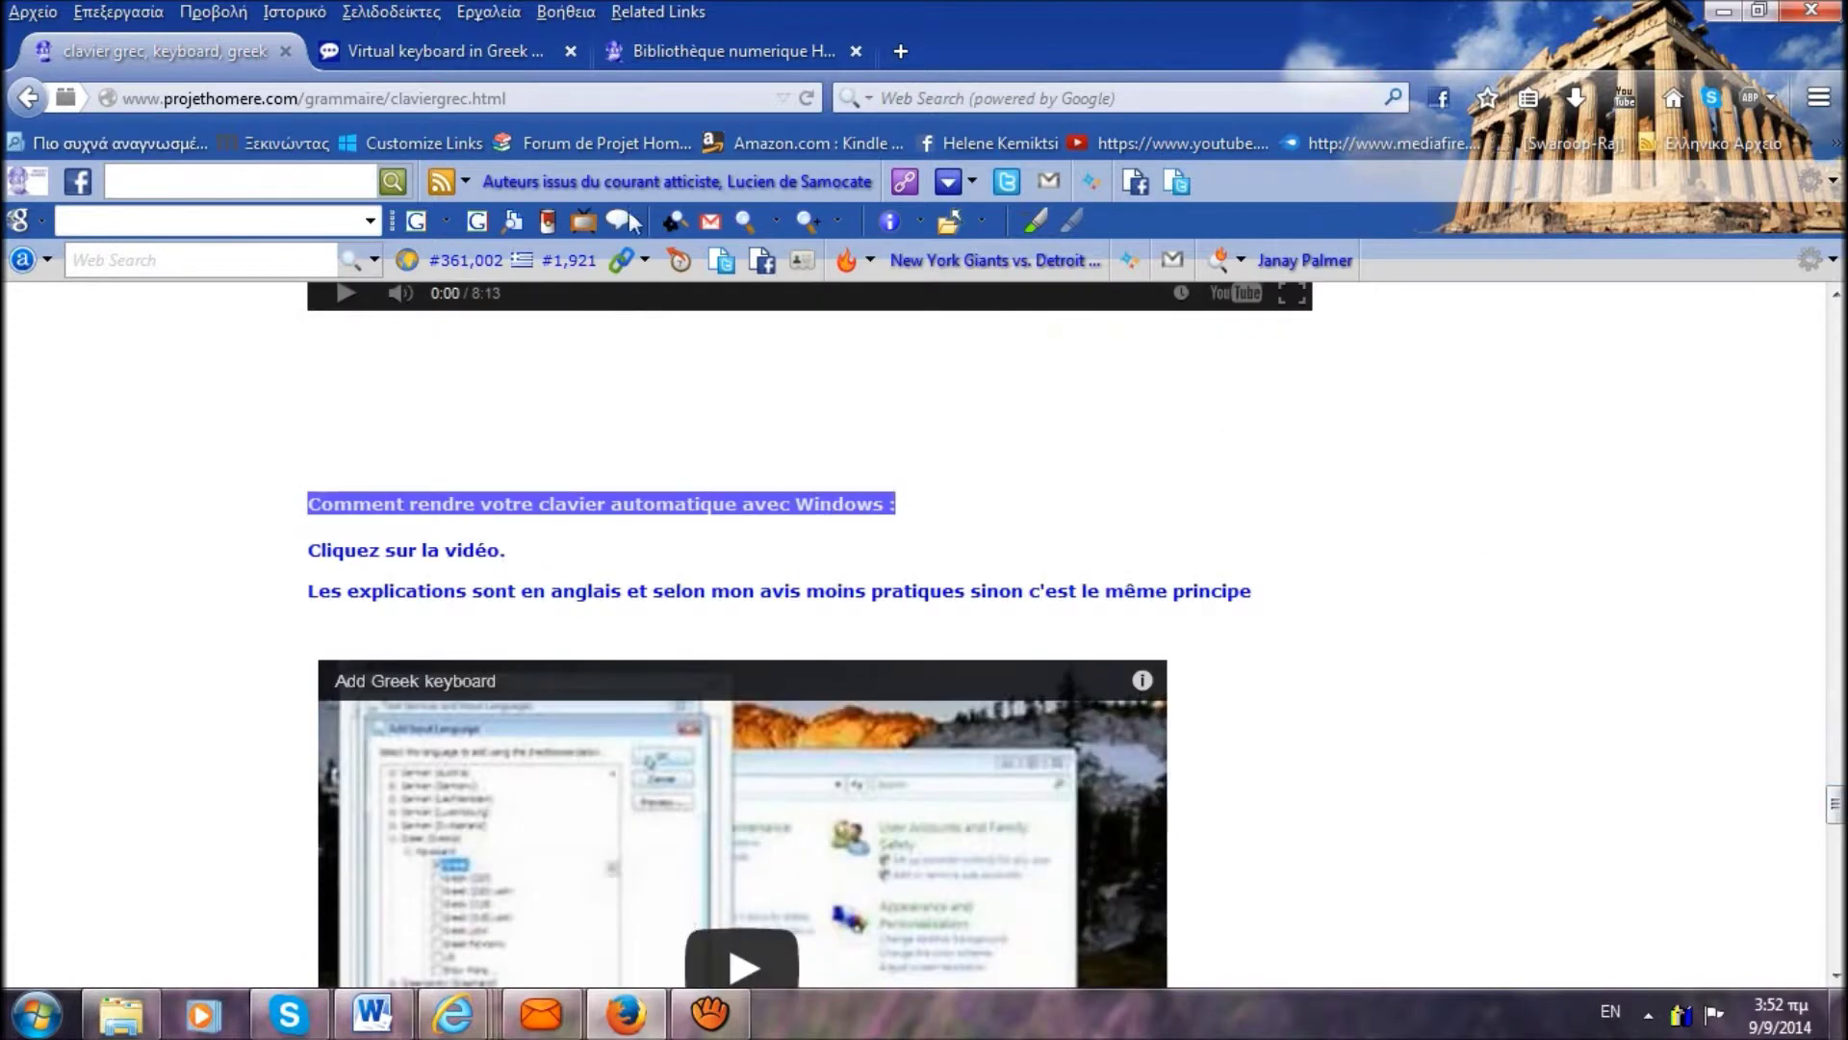
Select all three Greek lines in the Gate2Home text area and copy them to the clipboard
left_click(437, 54)
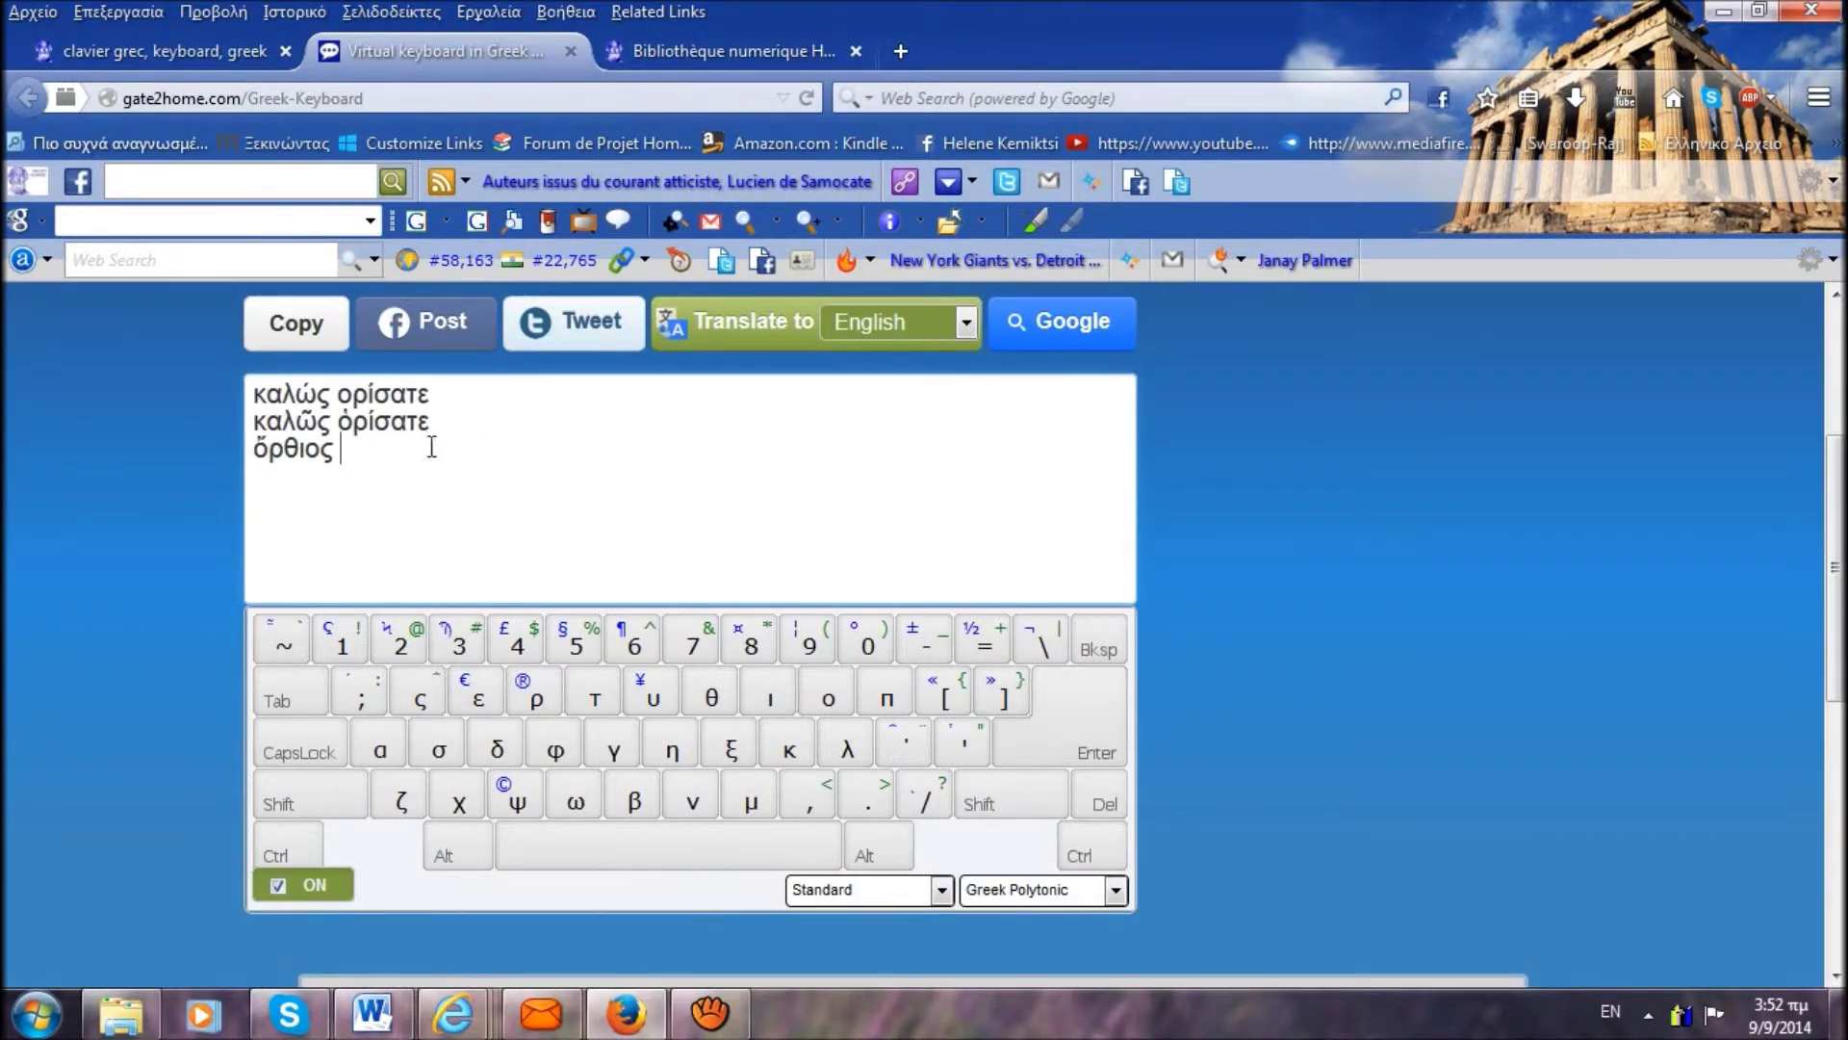
left_click(461, 462)
left_click_drag(358, 448, 248, 399)
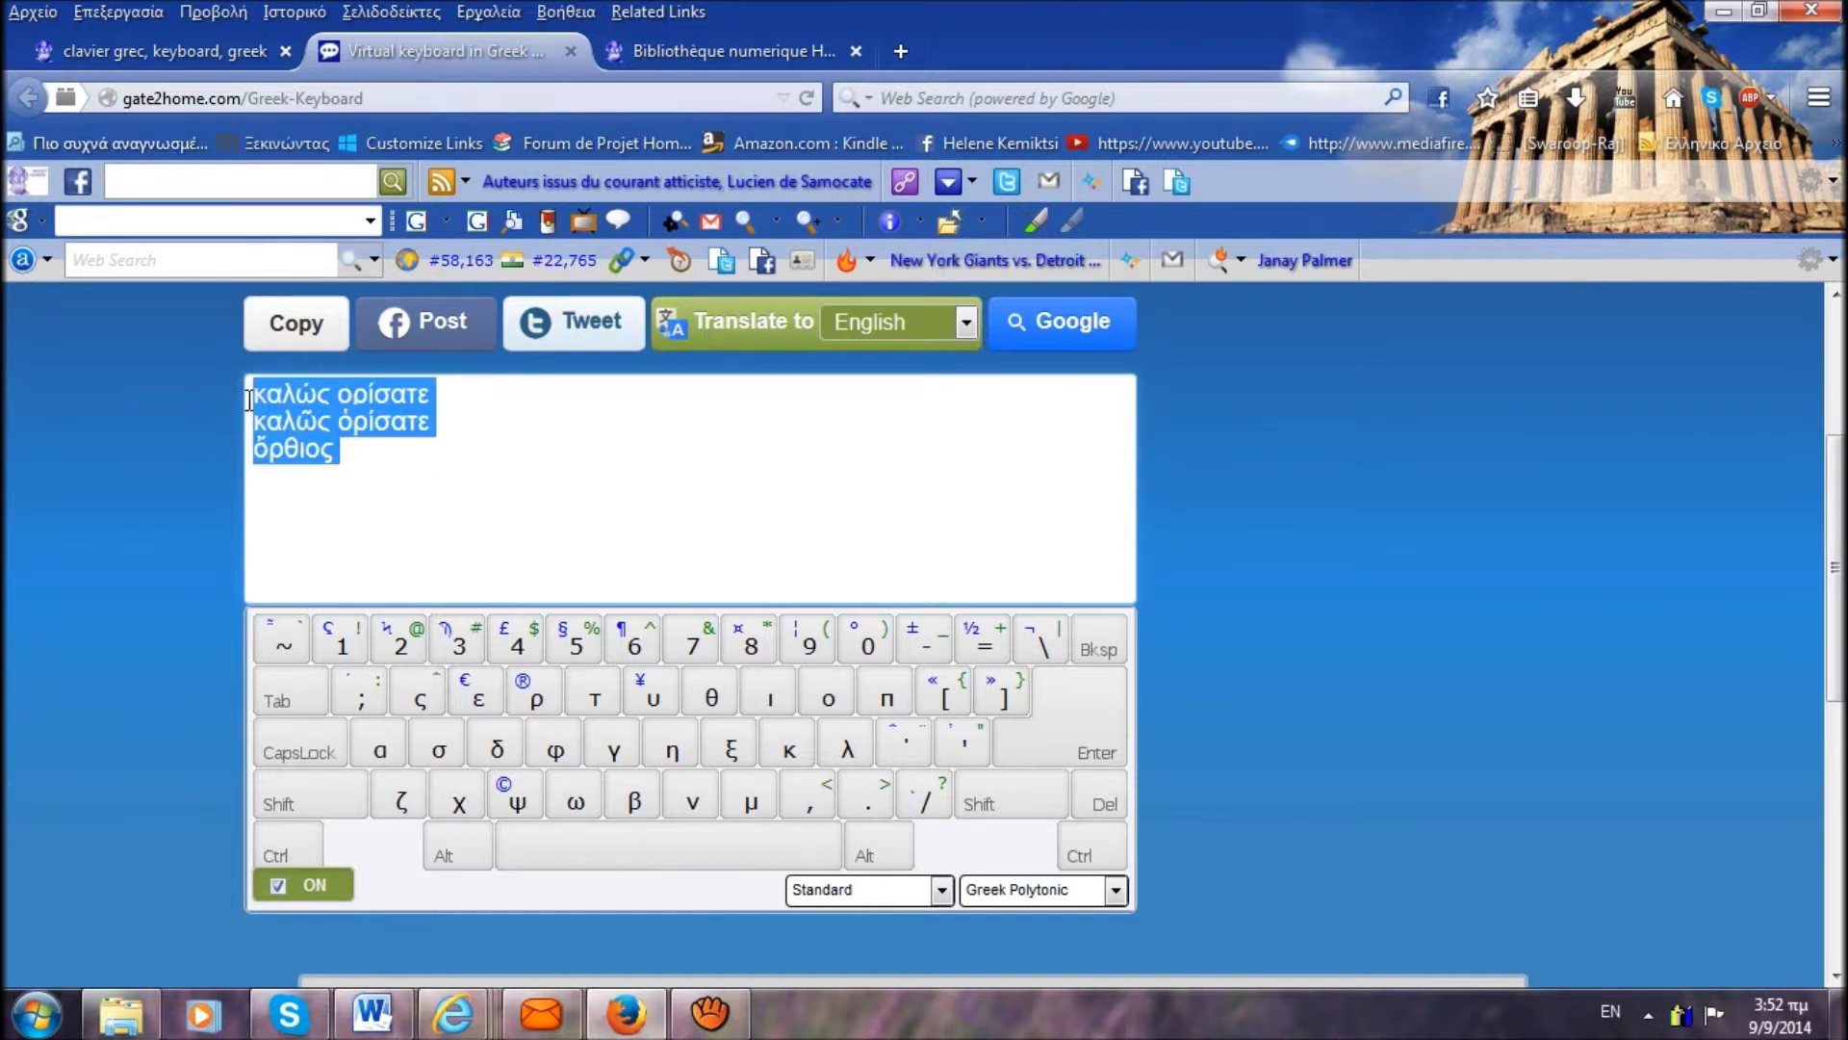
left_click(391, 460)
left_click_drag(392, 457, 262, 383)
left_click_drag(374, 471, 226, 387)
key("ctrl+c")
left_click(289, 332)
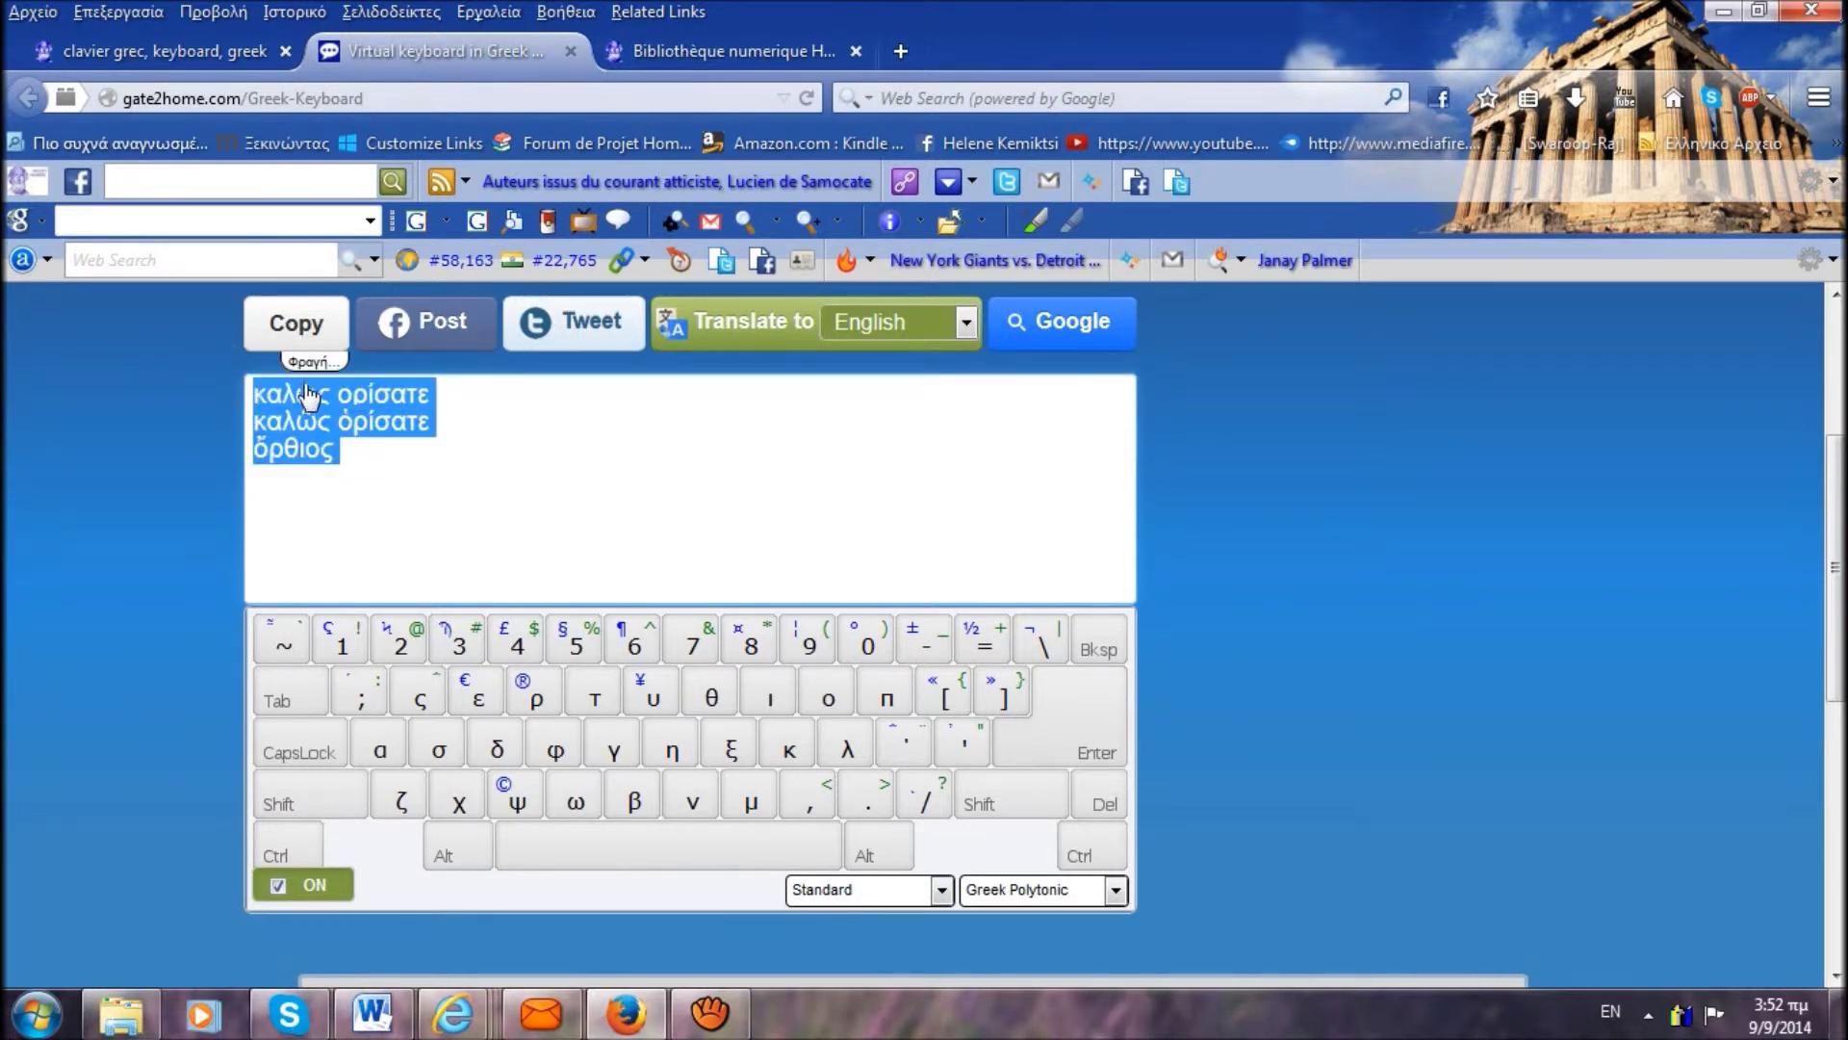
left_click(316, 322)
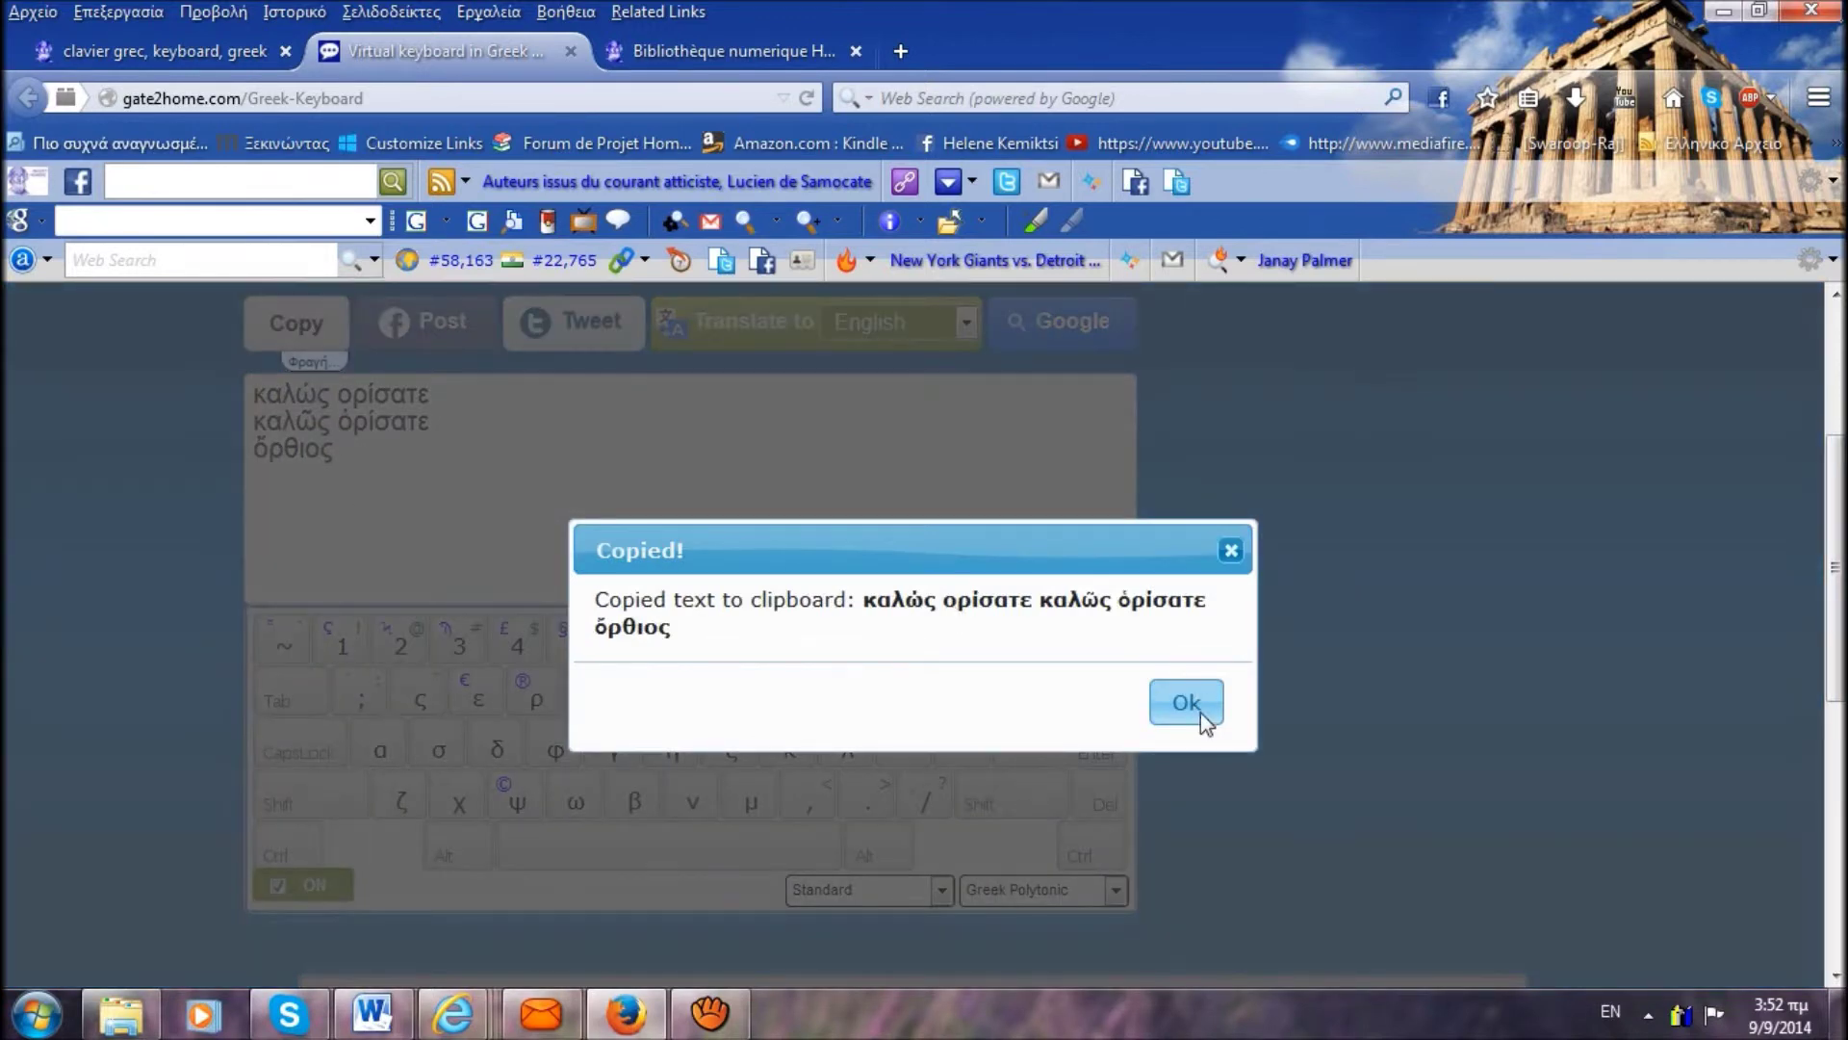
left_click(1186, 703)
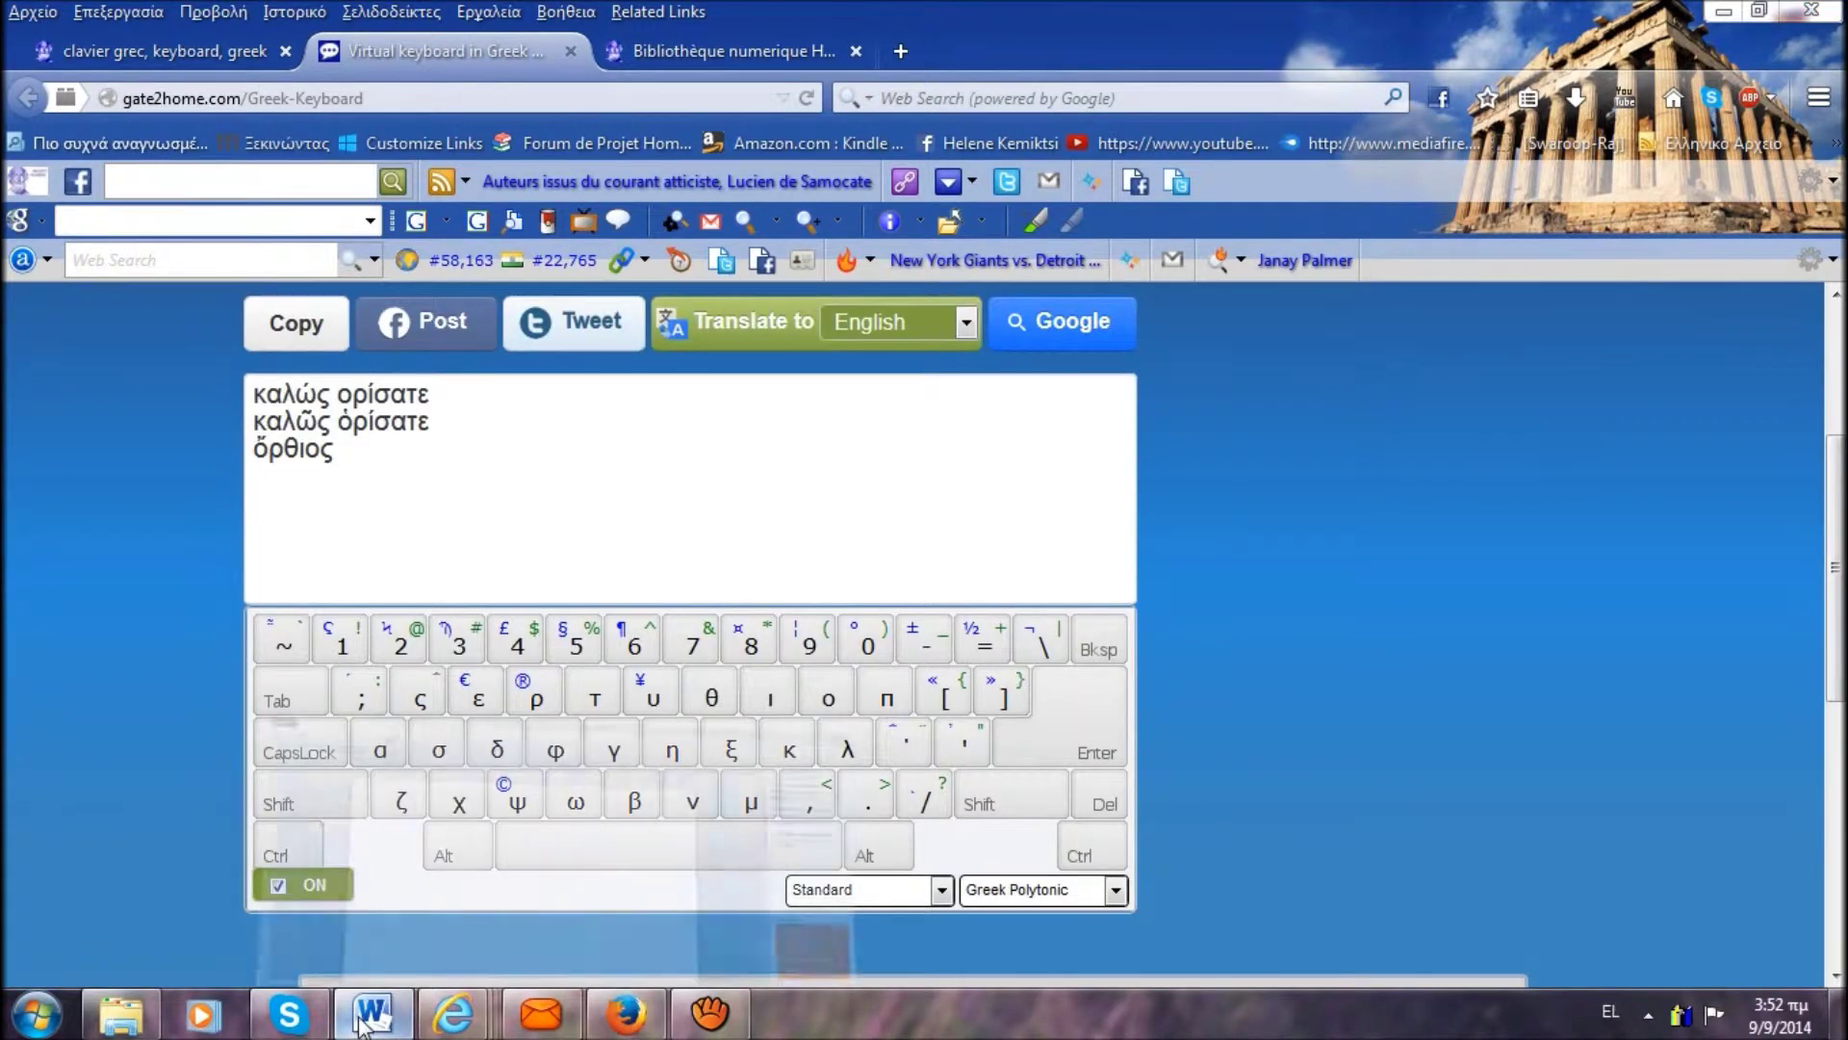
Switch to the blank Word document, paste the three Greek lines twice with an empty line between, and return to the Gate2Home page
left_click(361, 1022)
right_click(496, 379)
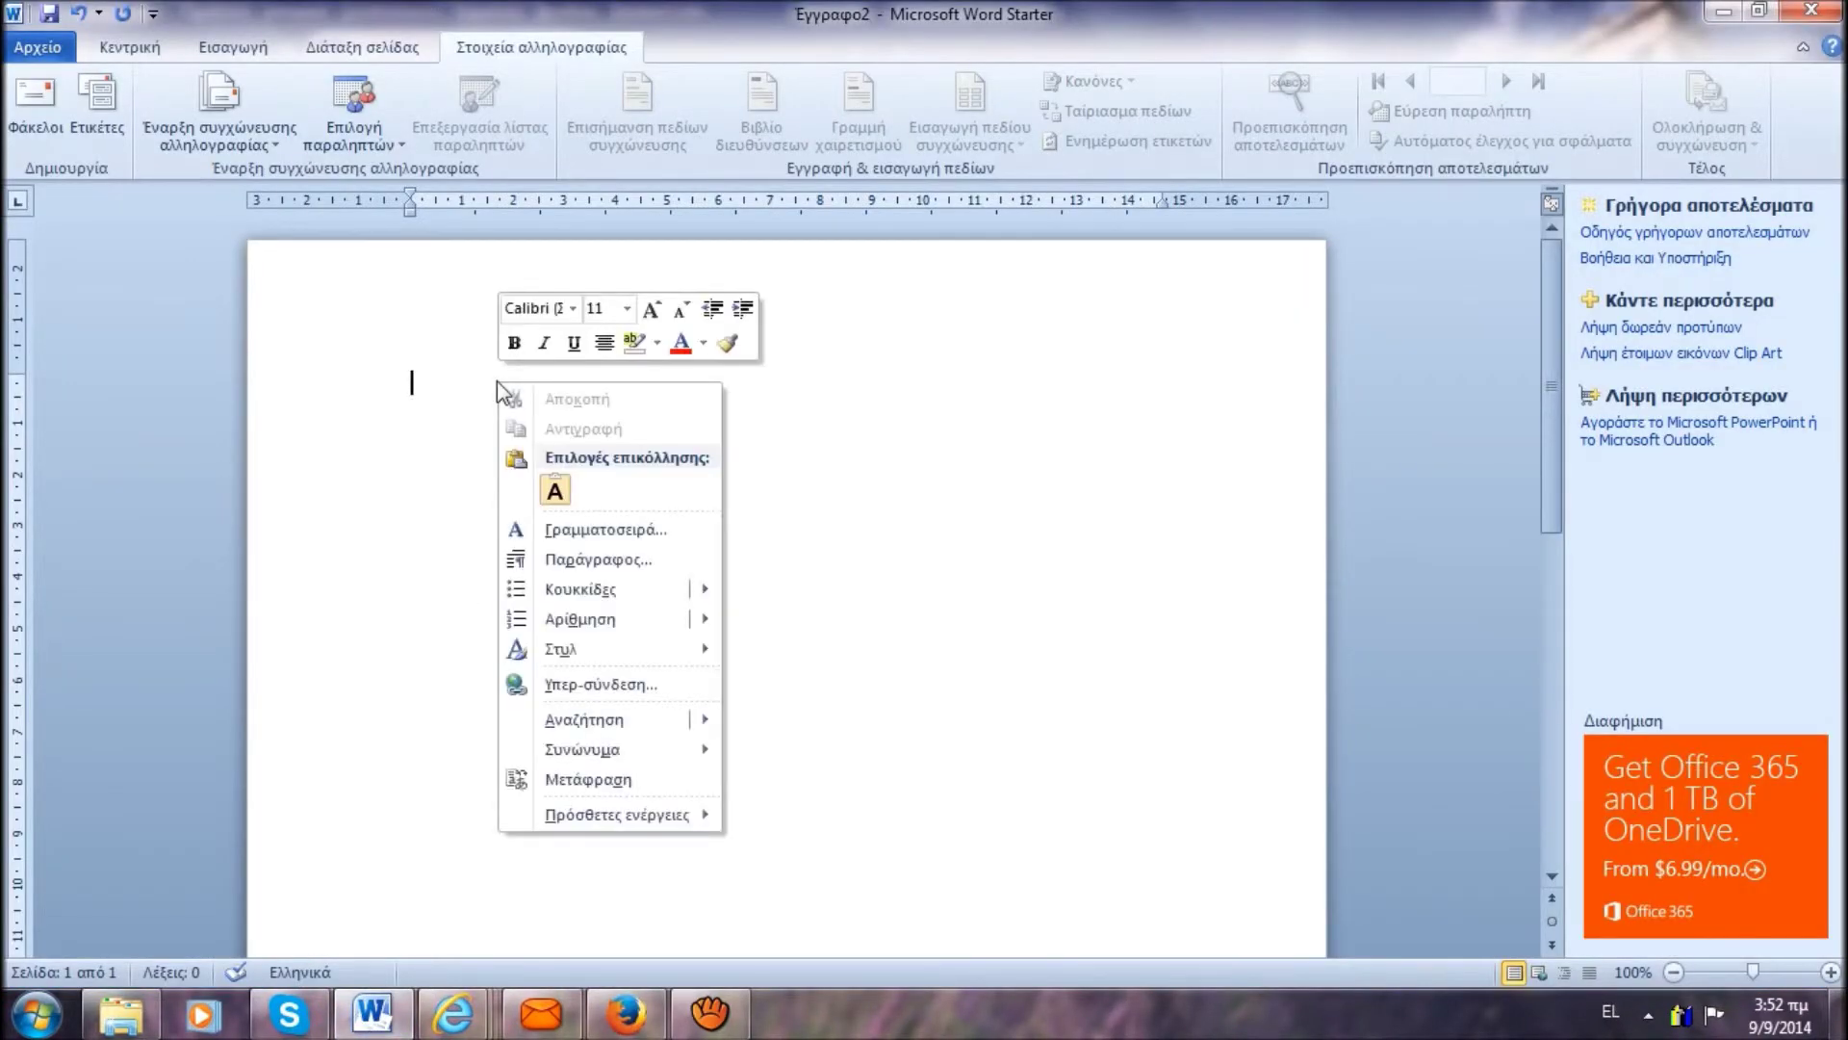
left_click(556, 487)
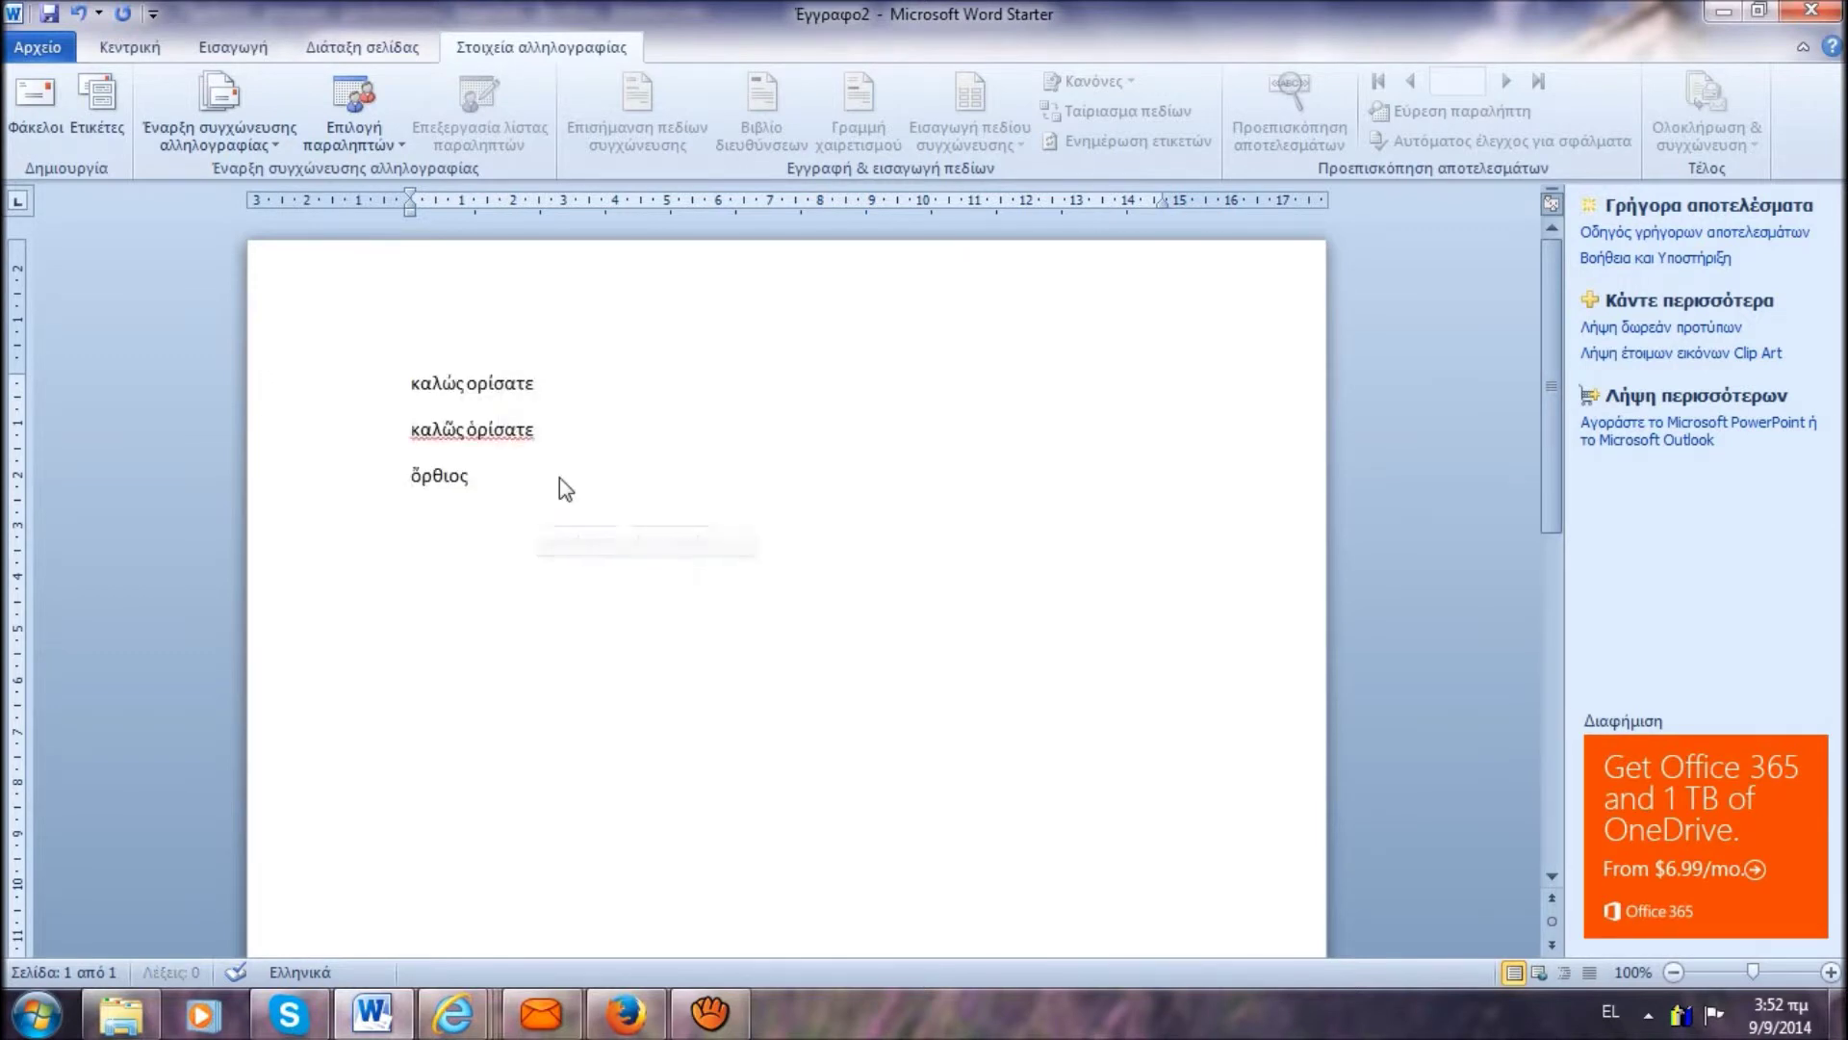
key("Return")
key("Return")
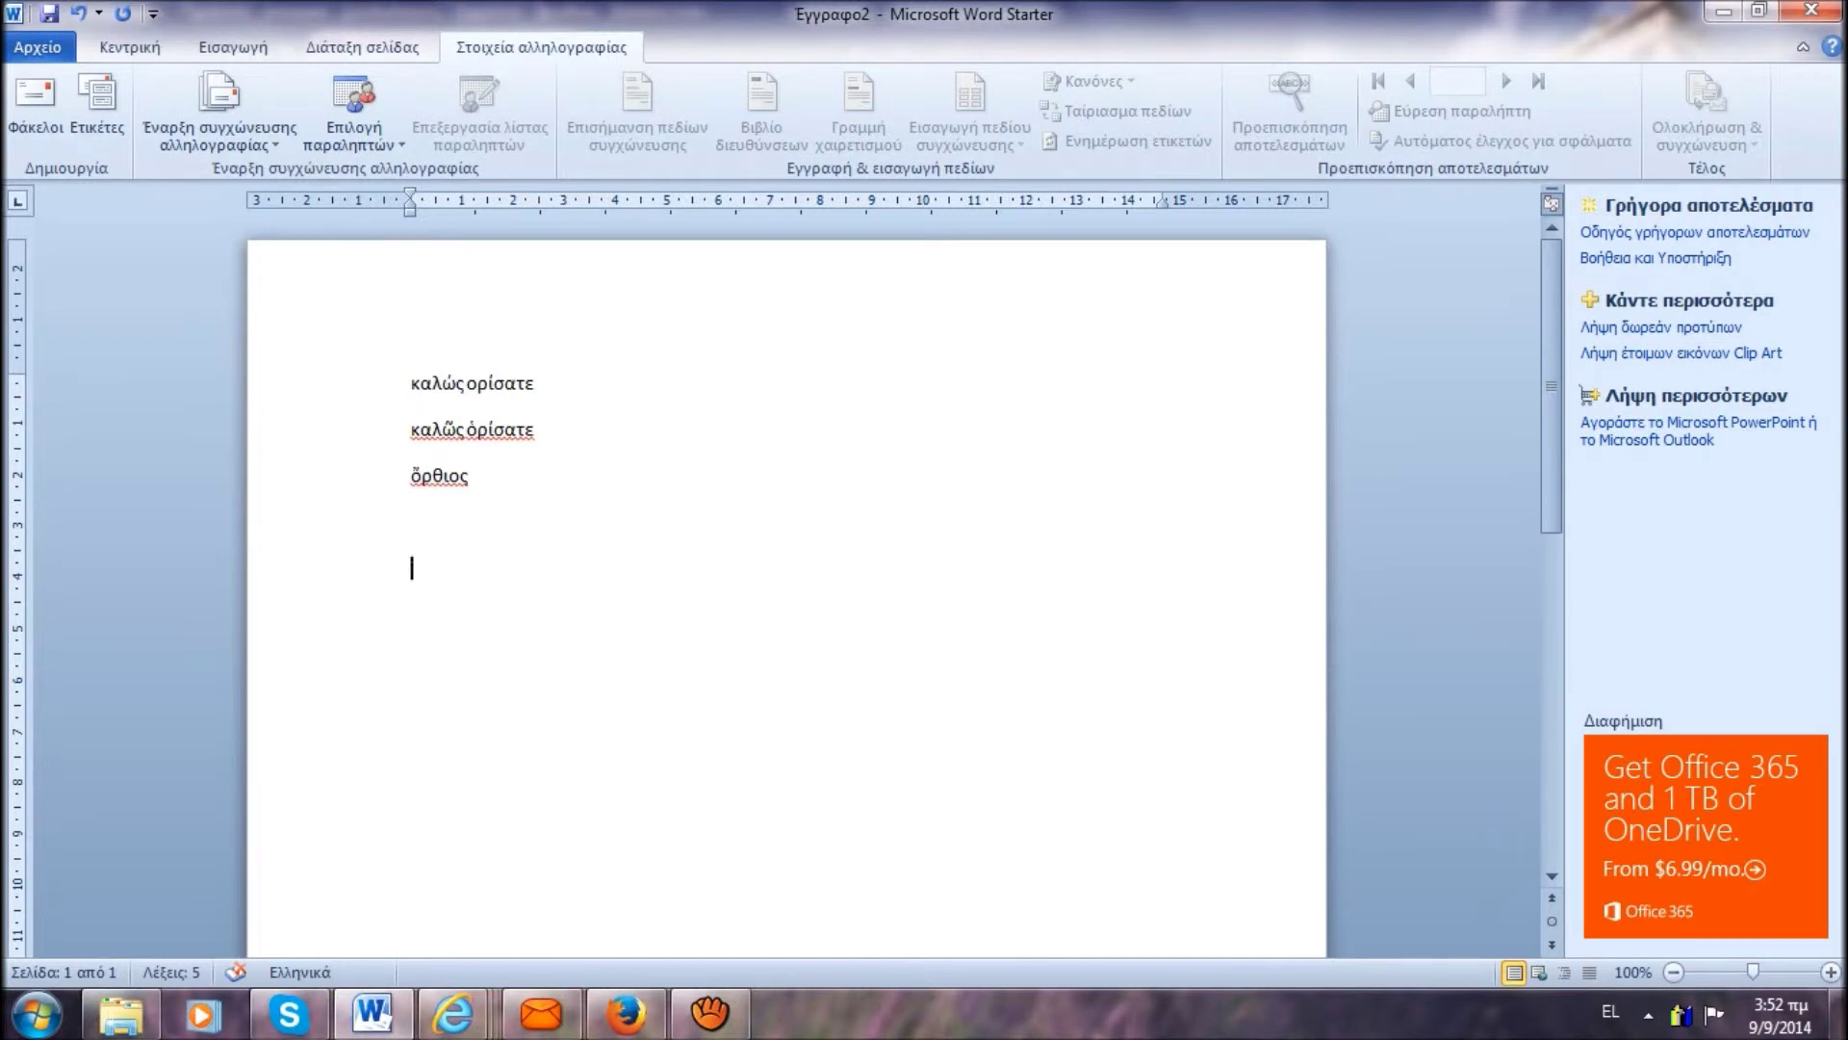
type("καλώς ορίσατε καλῶς ὀρίσατε ὄρθιος")
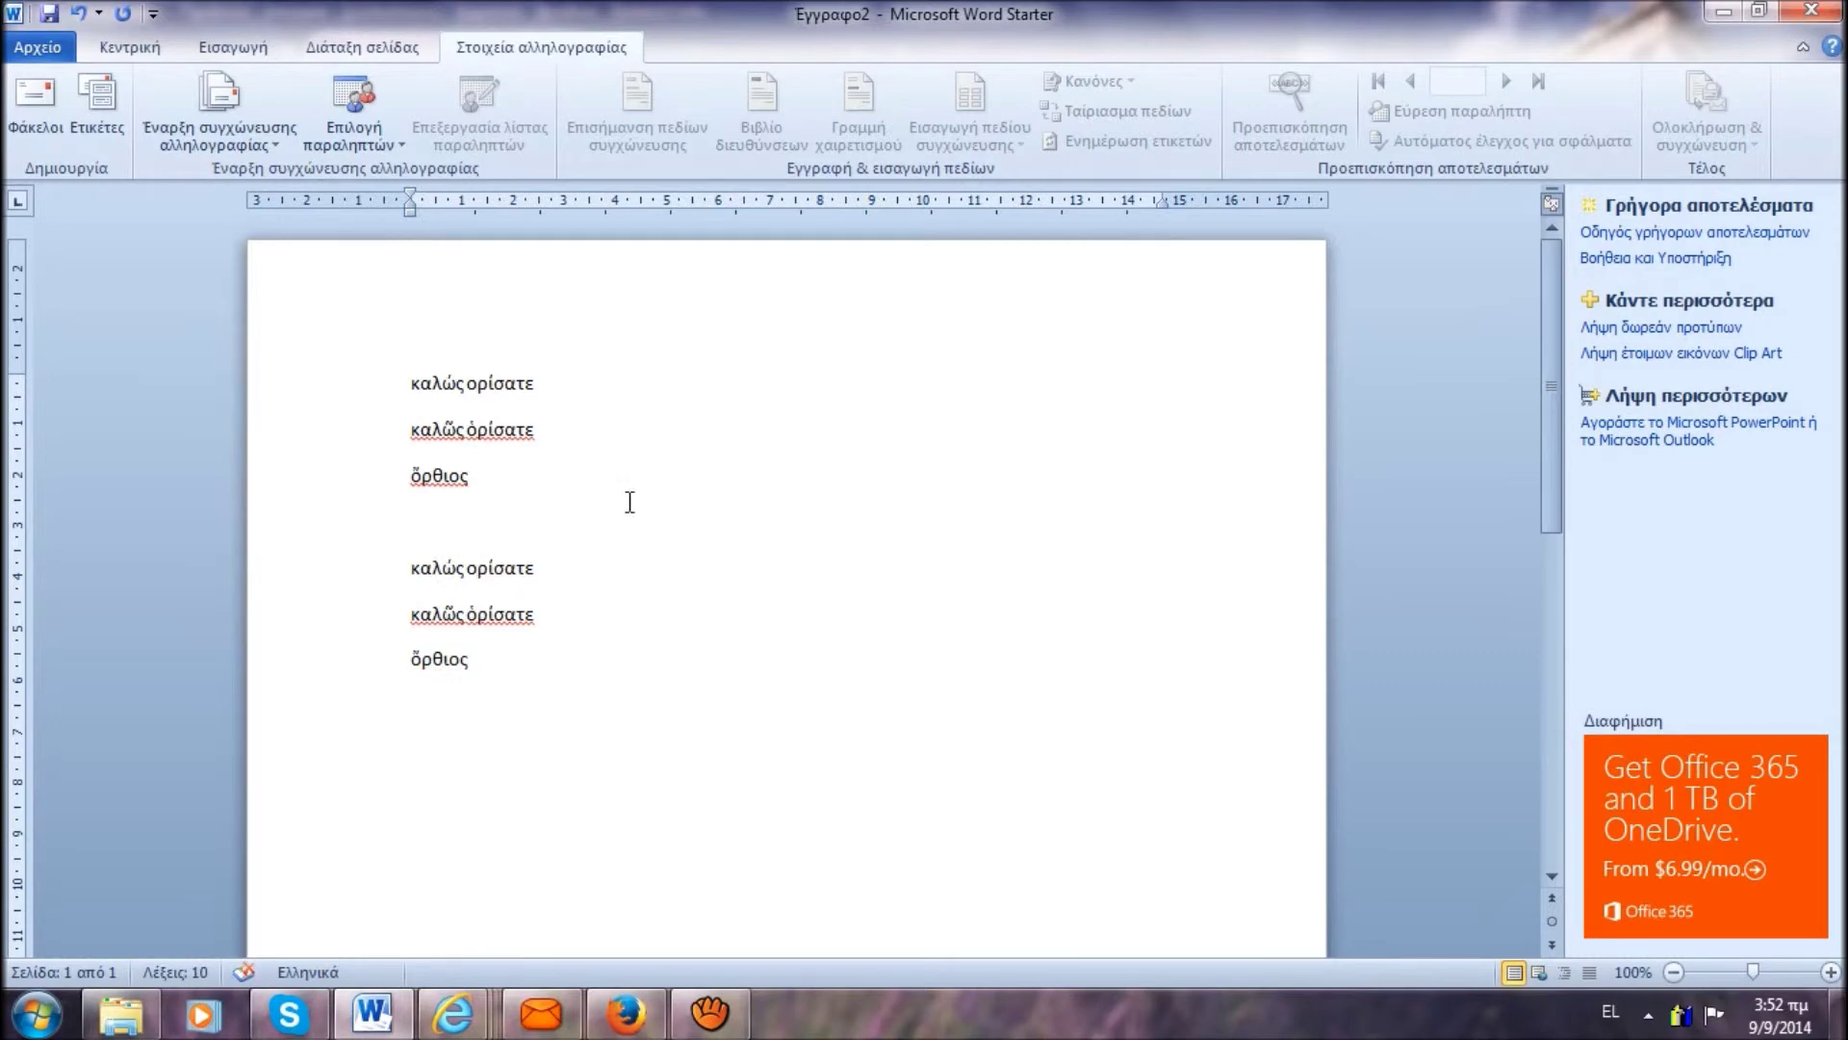
left_click(1723, 11)
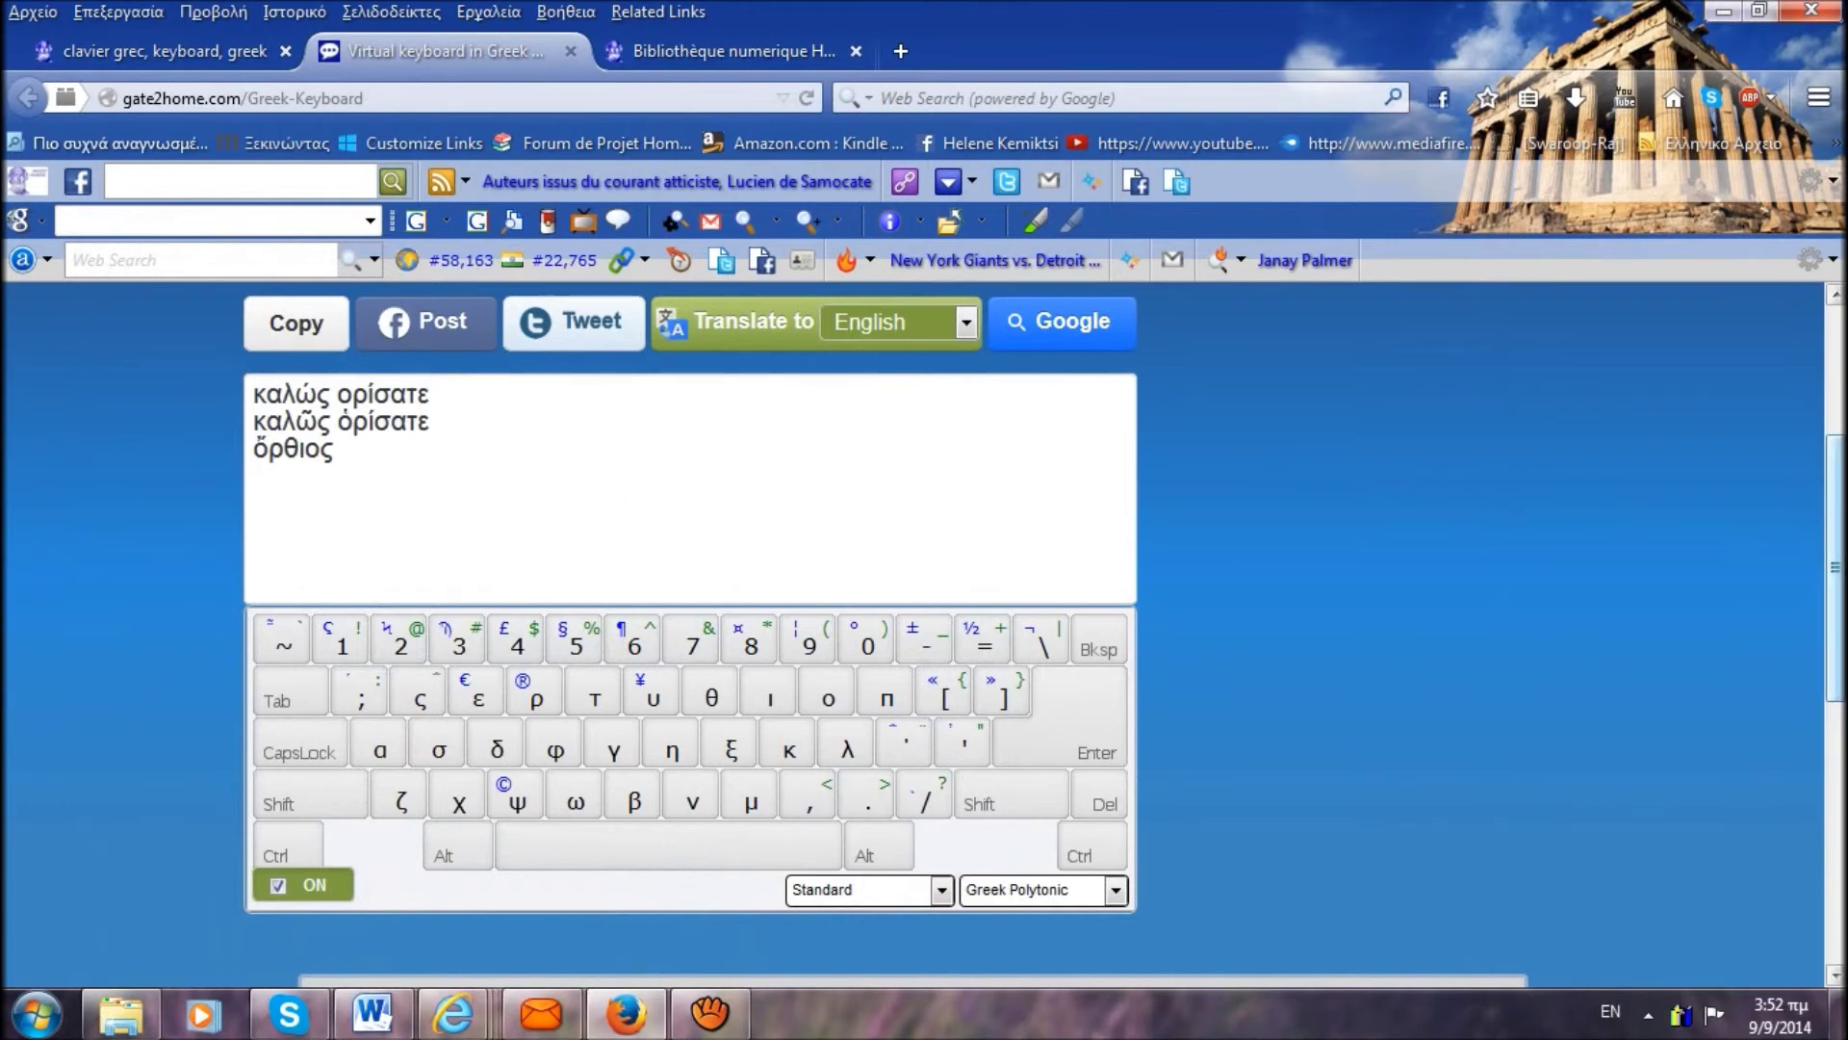
mouse_move(1839, 545)
left_mouse_down()
mouse_move(1838, 584)
mouse_move(1838, 527)
mouse_move(1839, 574)
left_mouse_up()
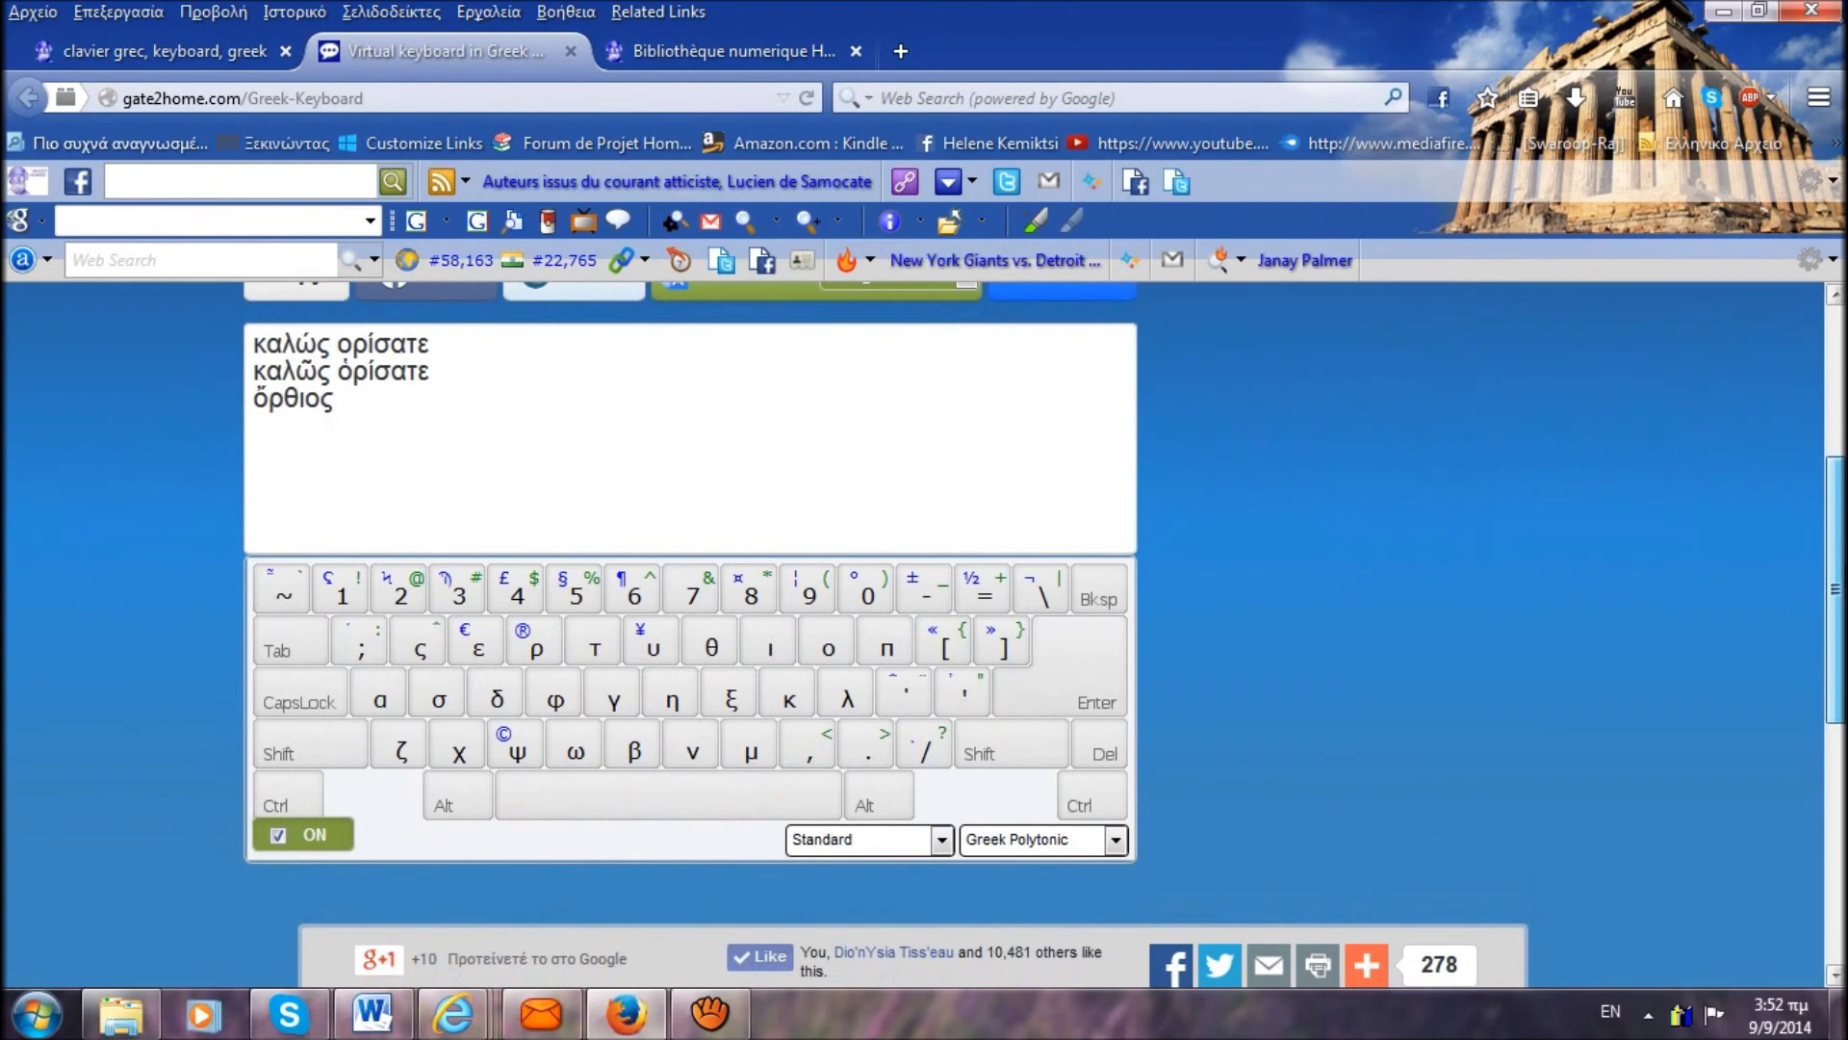